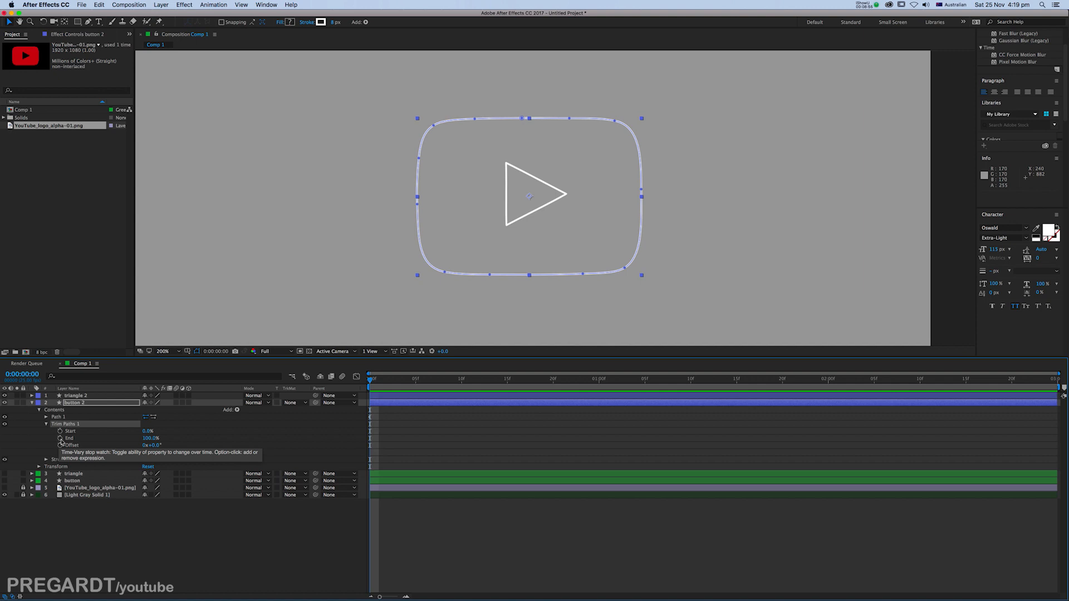
- Animate button 2's Trim Paths End from 0% at the first frame to 100% at 1 second
click(60, 438)
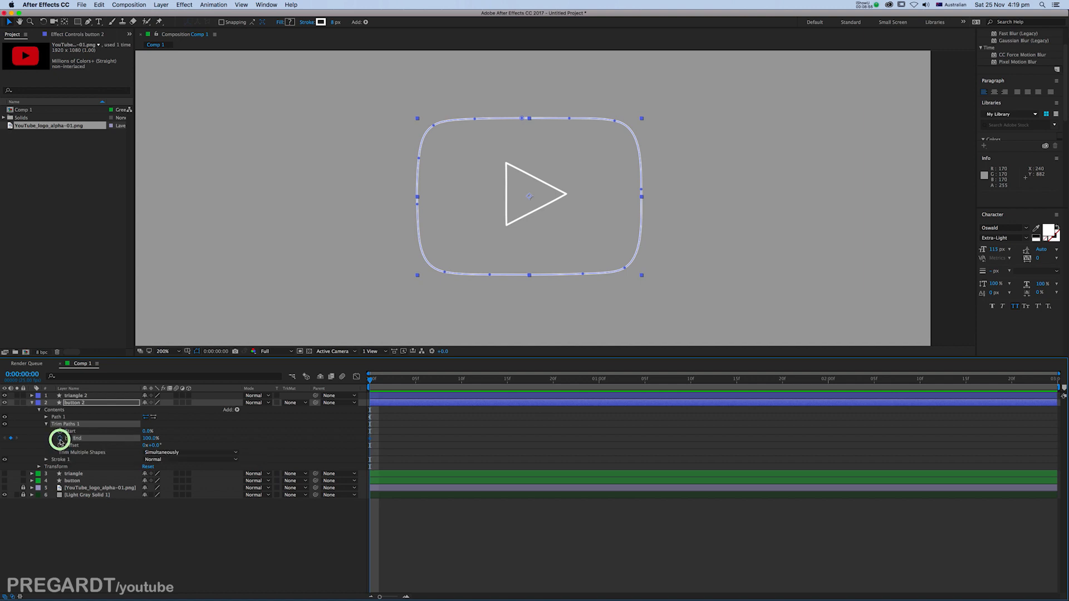
click(371, 442)
drag(376, 442, 599, 438)
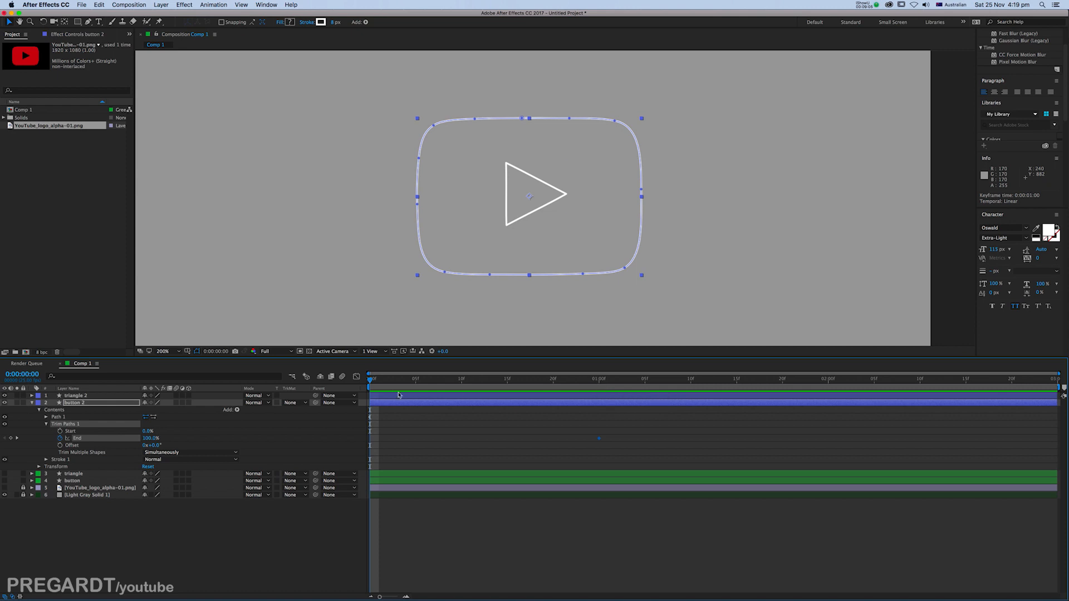
click(150, 438)
text(0)
key(Return)
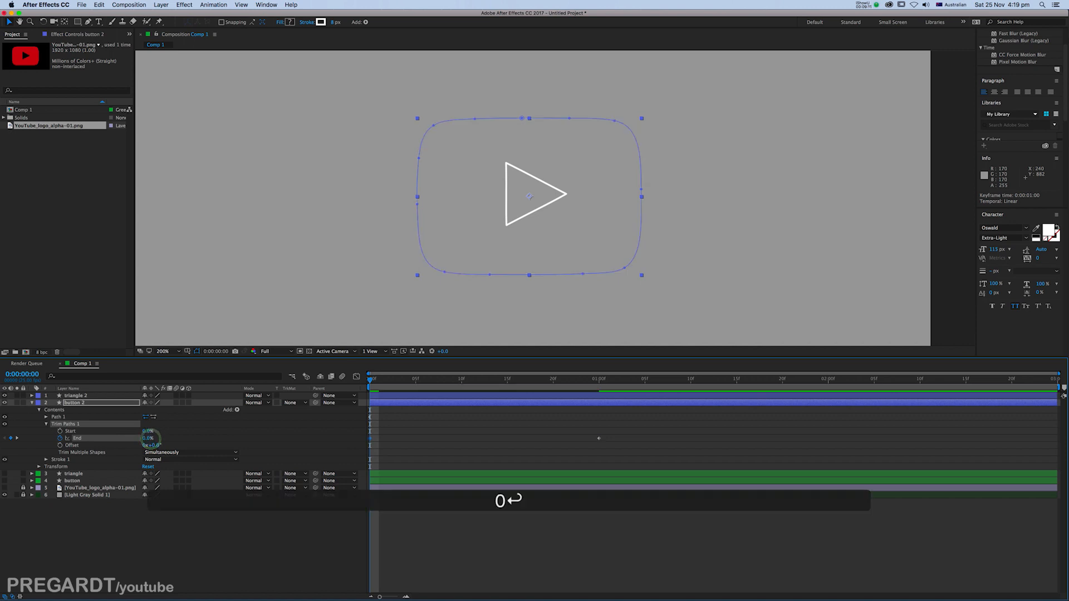
- Set button 2's Trim Paths Offset to about 49° and reduce the layer to its keyframed properties
mouse_move(378, 385)
mouse_down()
mouse_move(624, 393)
mouse_move(354, 396)
mouse_move(536, 413)
mouse_up()
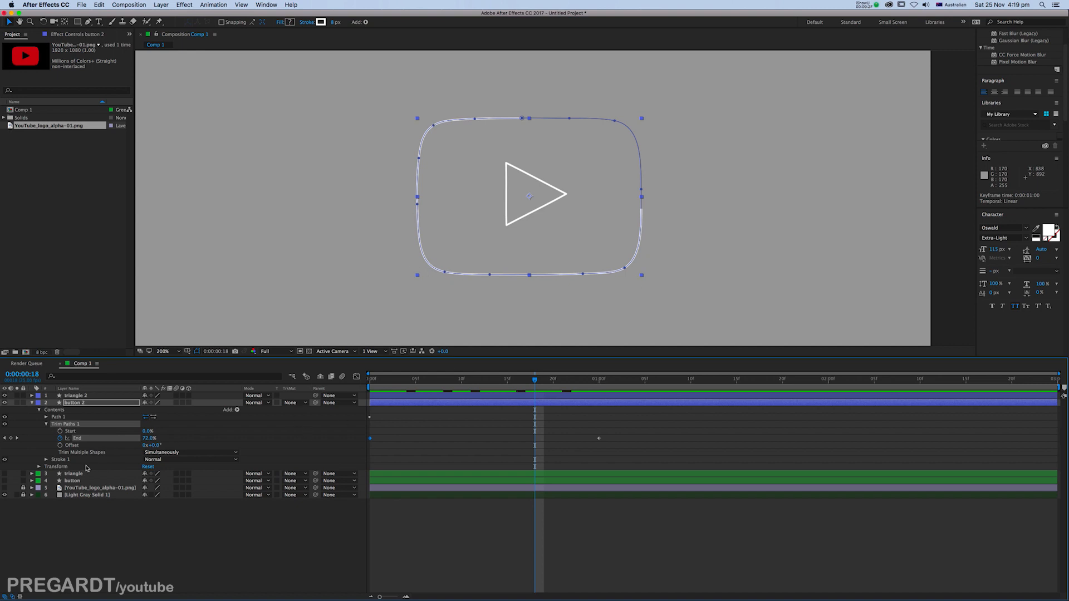
drag(154, 447, 176, 449)
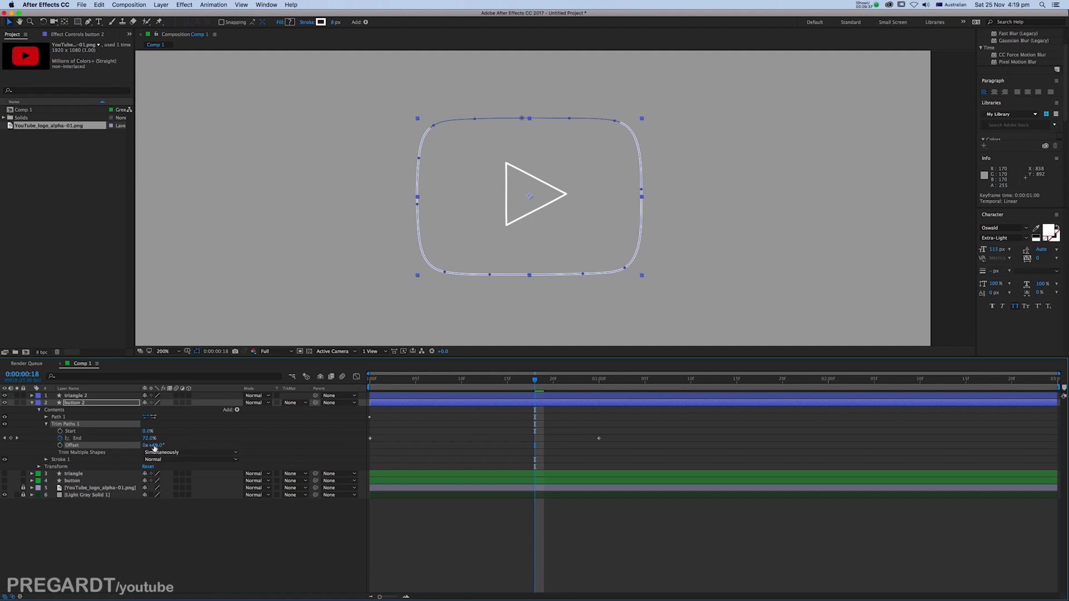
drag(512, 381, 343, 420)
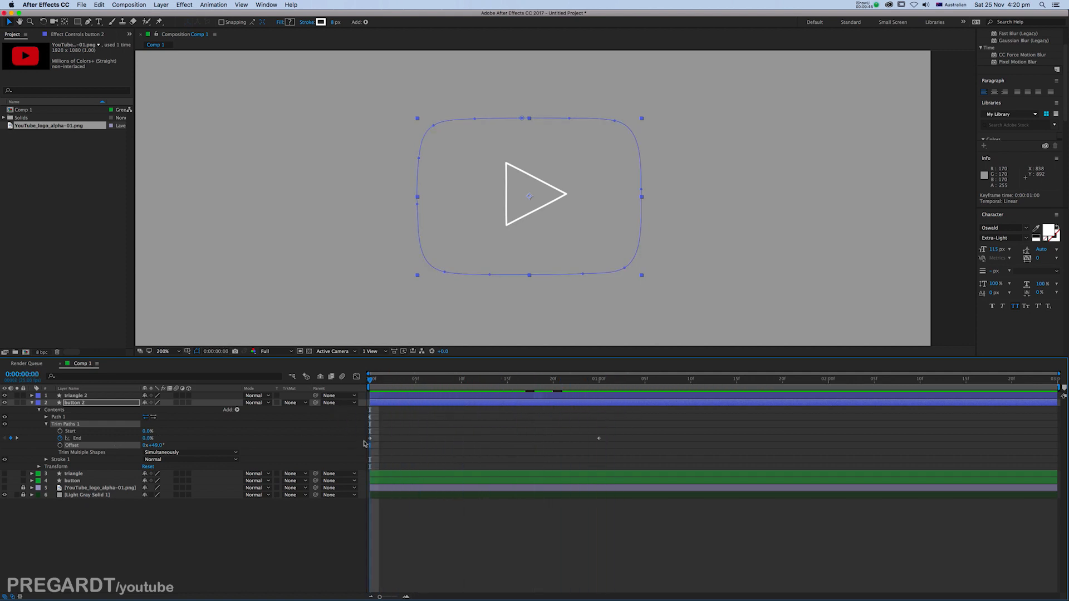
click(401, 402)
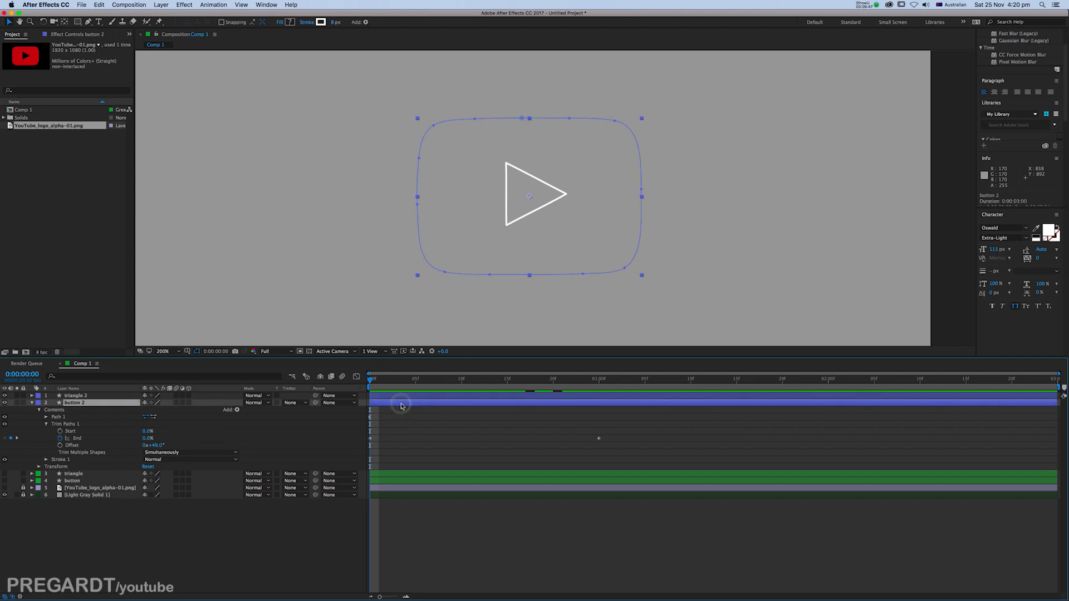
key(u)
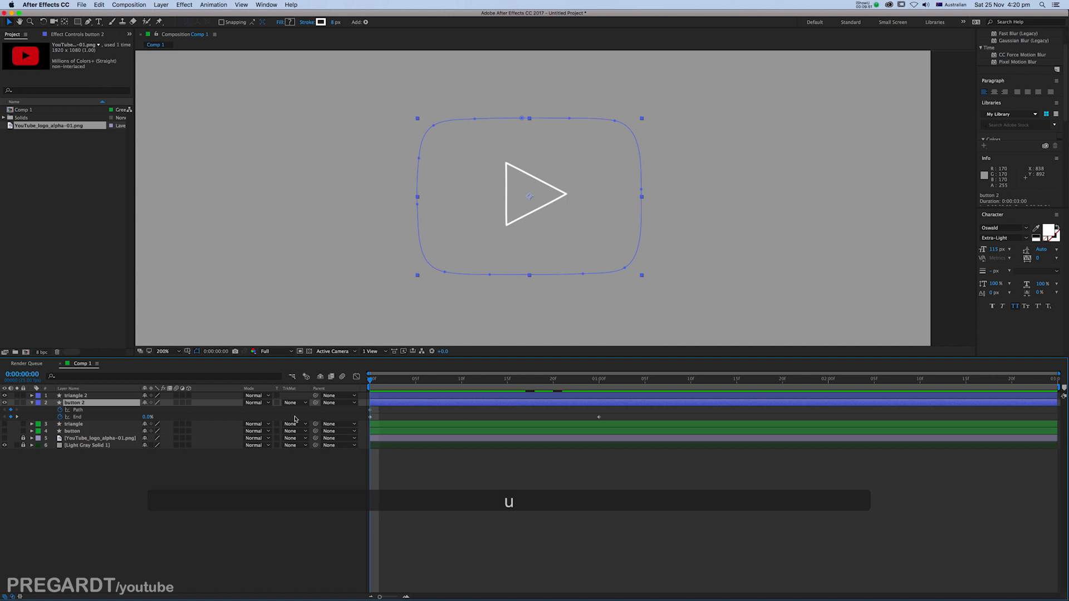
- Add Trim Paths to the triangle 2 layer and expand its properties
click(78, 396)
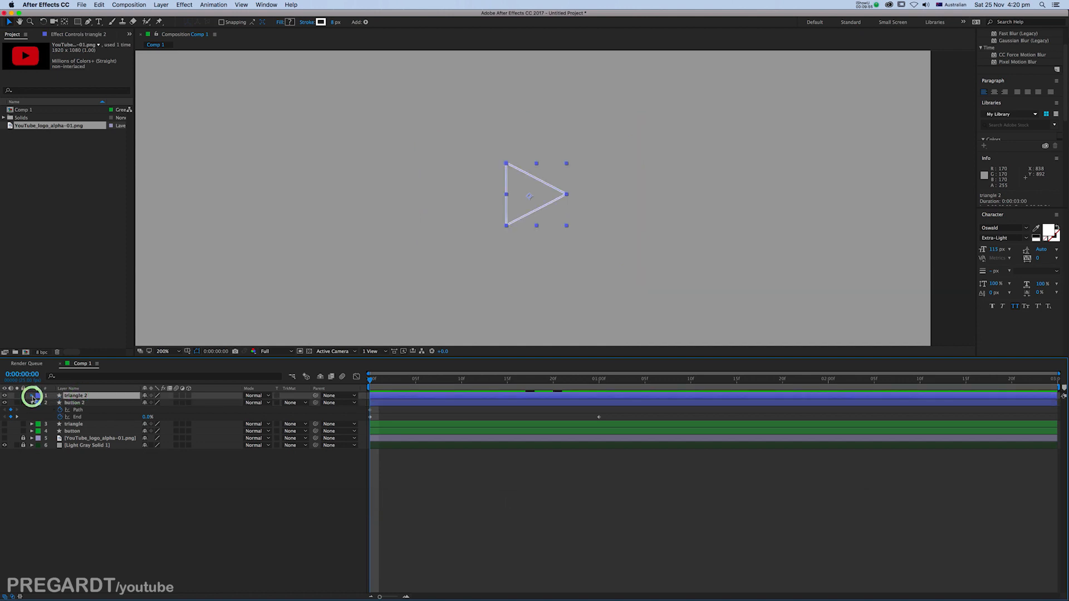
click(32, 396)
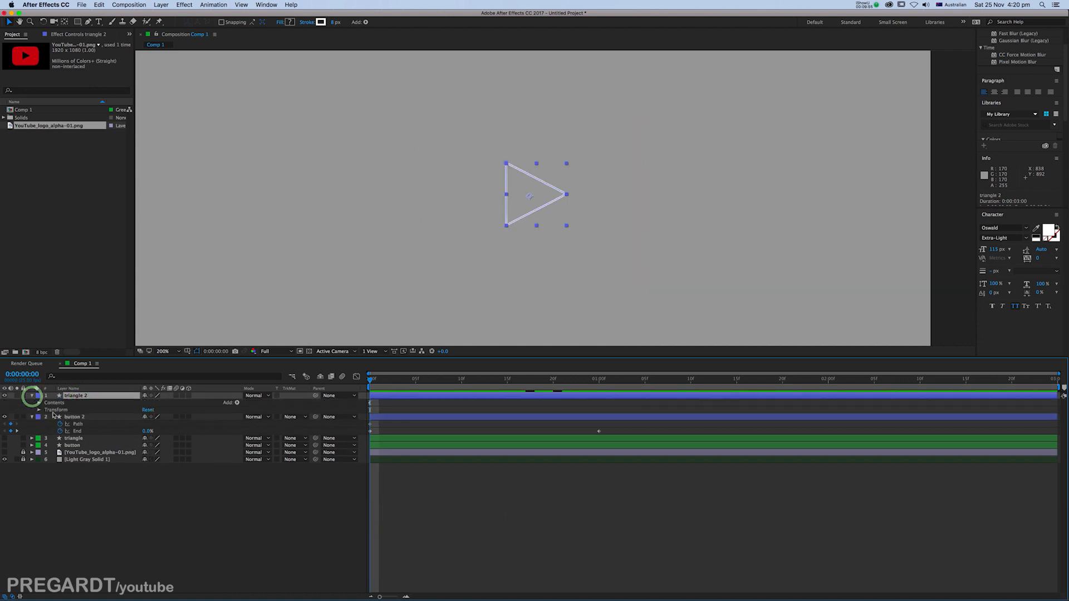
click(238, 404)
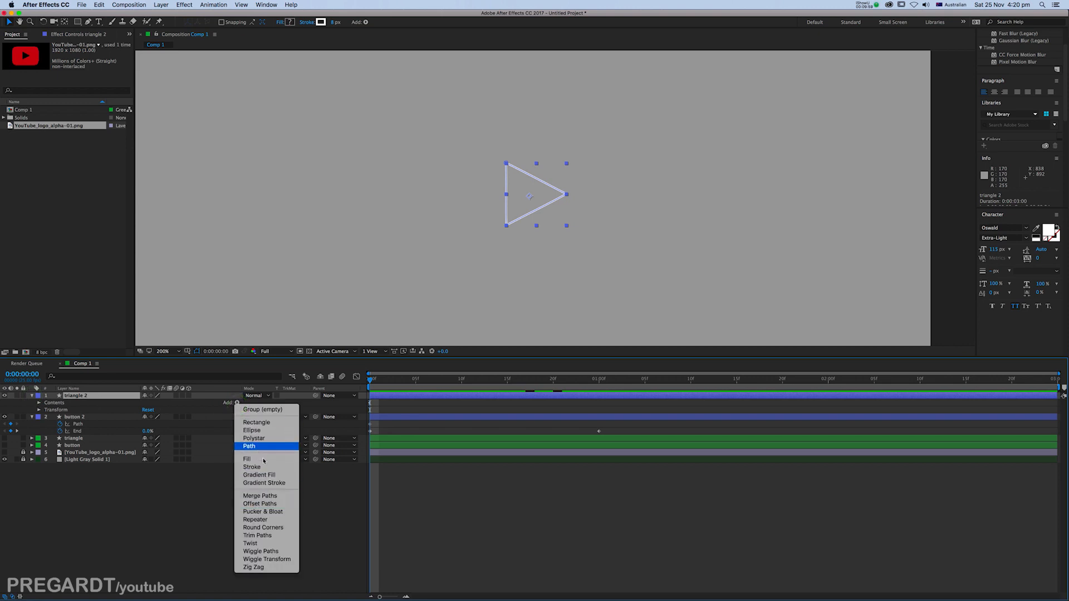
click(257, 536)
click(50, 418)
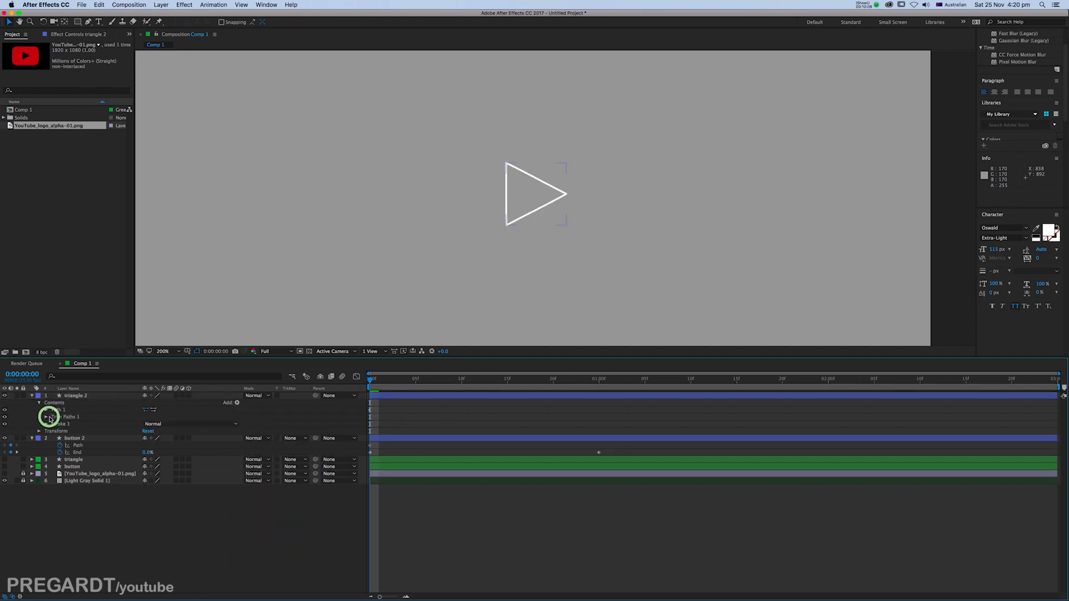
click(47, 417)
- Animate triangle 2's Trim Paths End from 0% at the first frame to 100% at 1 second
click(60, 431)
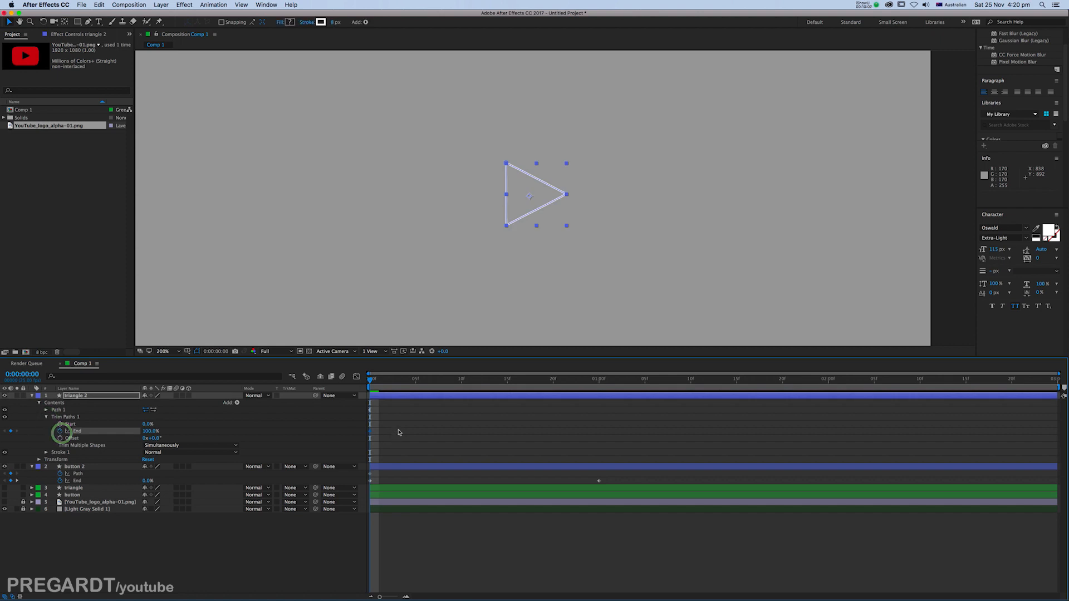
key(u)
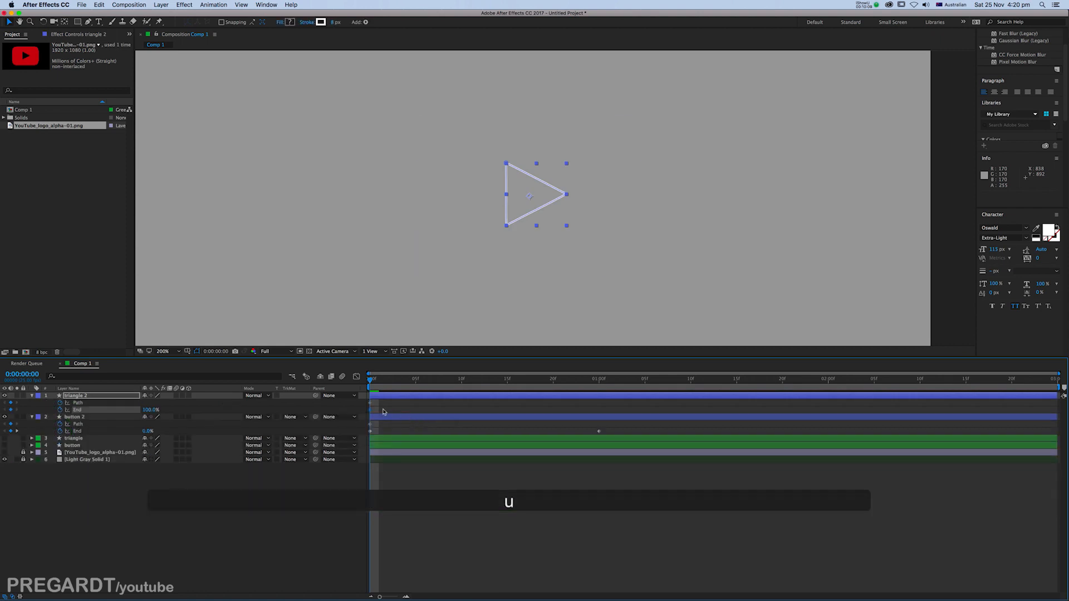
drag(371, 410, 600, 429)
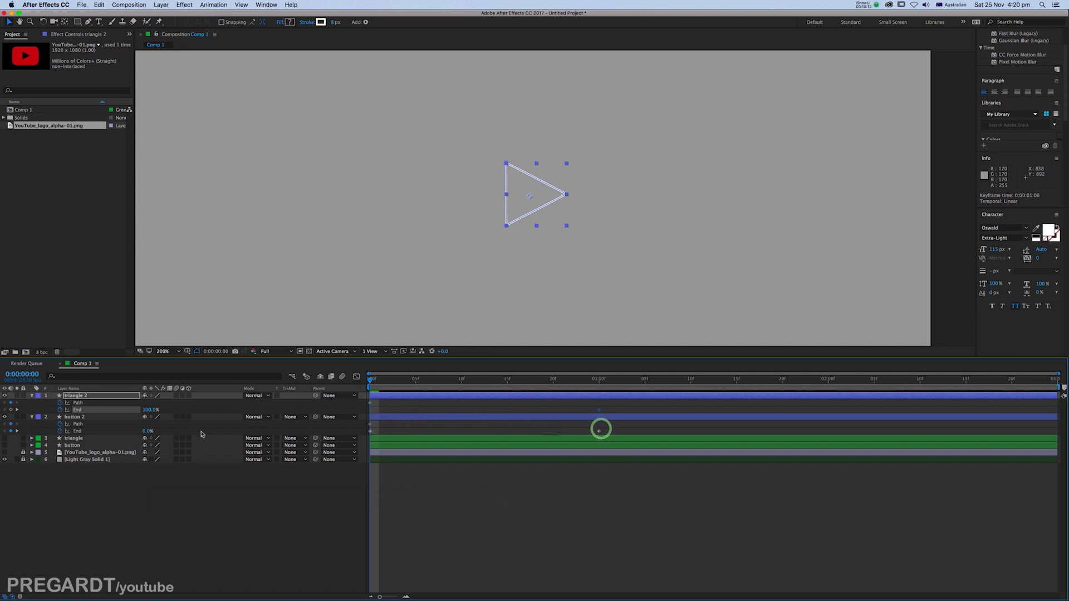
click(143, 411)
drag(143, 410, 91, 409)
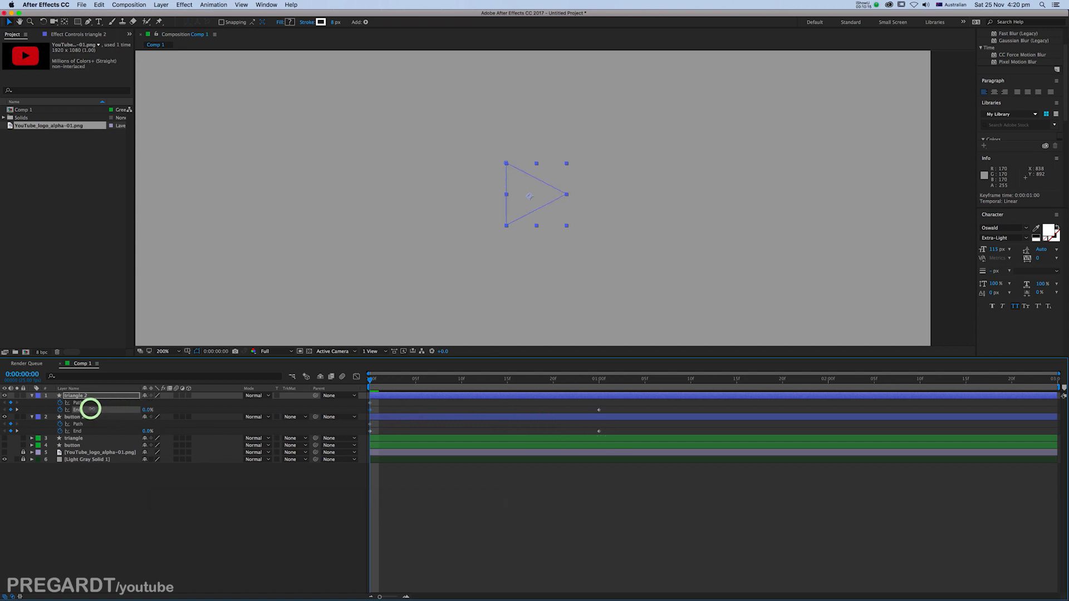
- Apply Easy Ease to the 1-second End keyframes of triangle 2 and button 2
drag(605, 405, 588, 440)
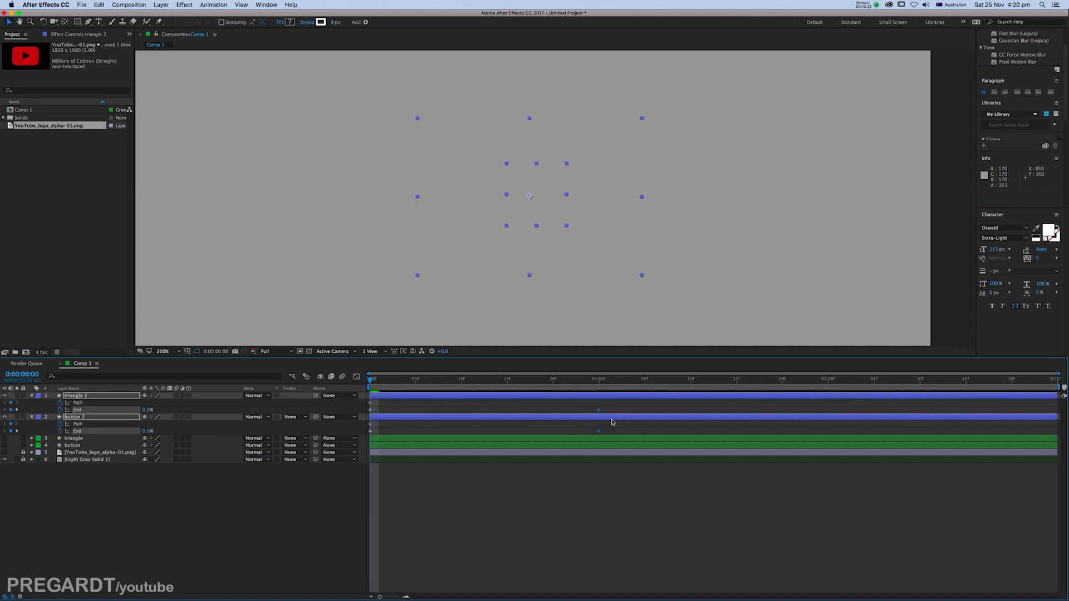
key(F9)
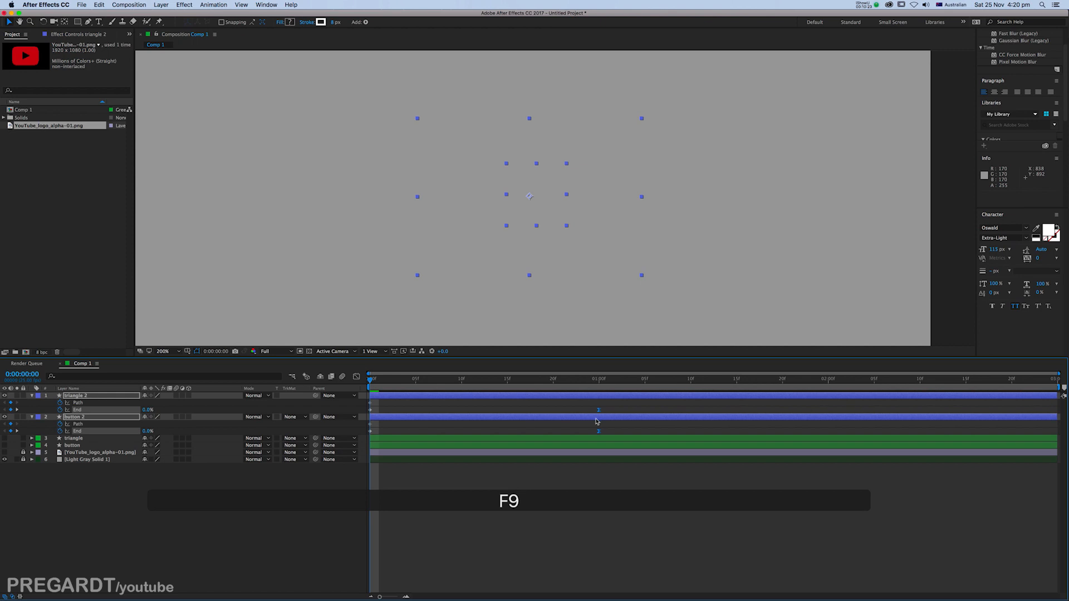
- End the work area at 0:00:01:07 and preview the stroke animation
drag(634, 383, 660, 386)
key(n)
key(KP_0)
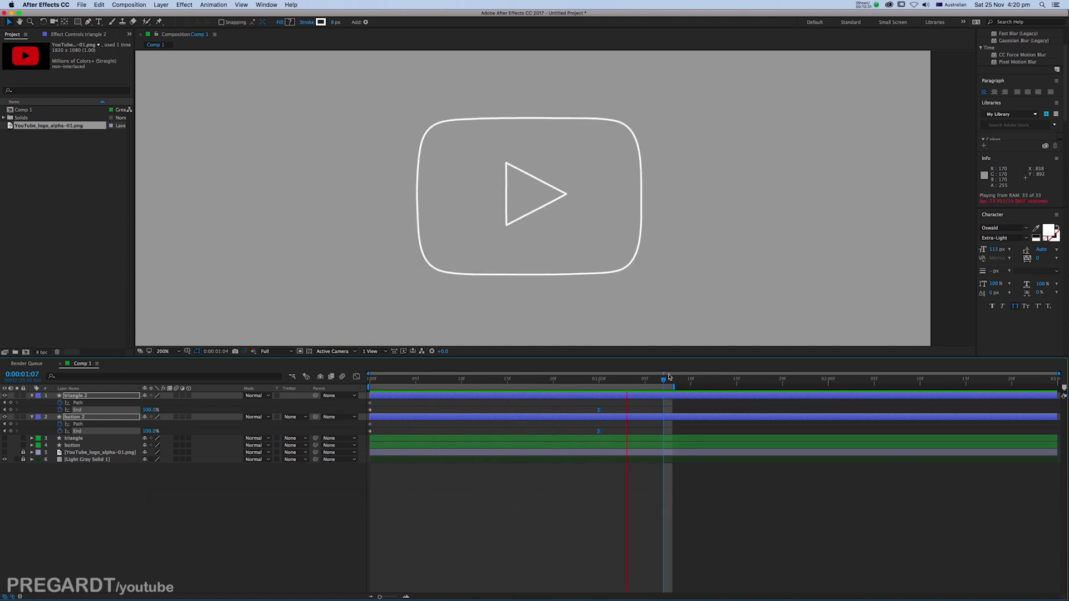
- Increase the incoming influence of both layers' 1-second End keyframes to about 73% in the speed graph
mouse_move(538, 379)
mouse_down()
mouse_move(369, 375)
mouse_move(600, 403)
mouse_up()
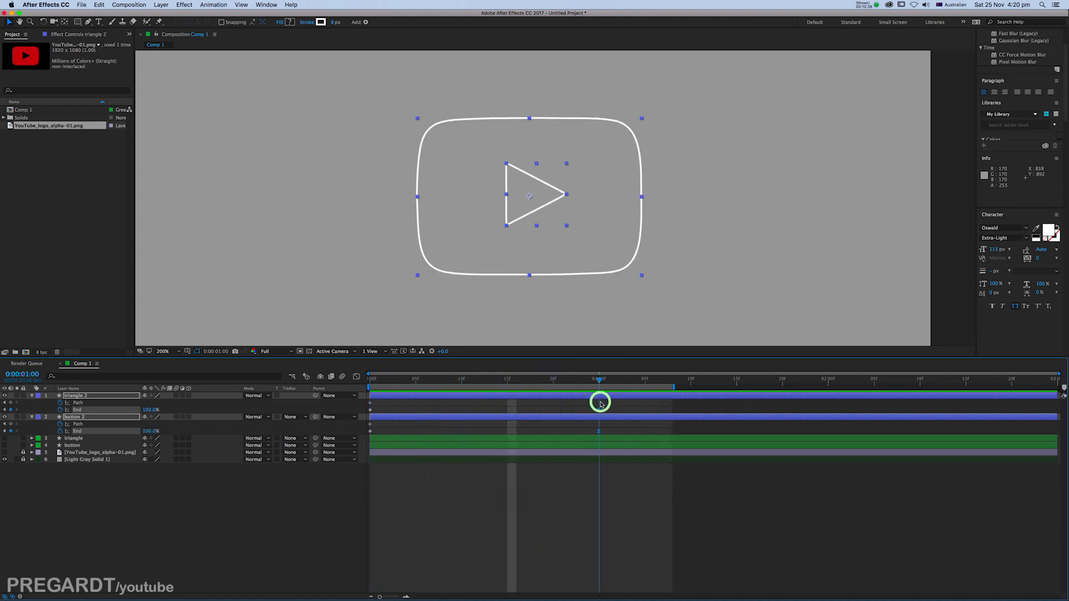
click(599, 431)
drag(604, 407, 589, 434)
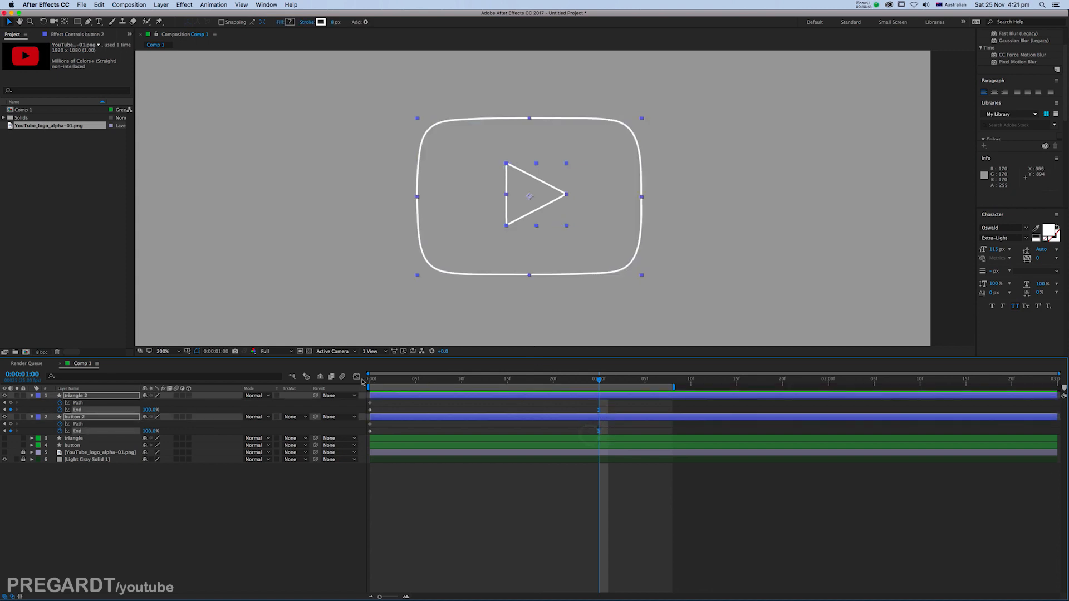
click(357, 377)
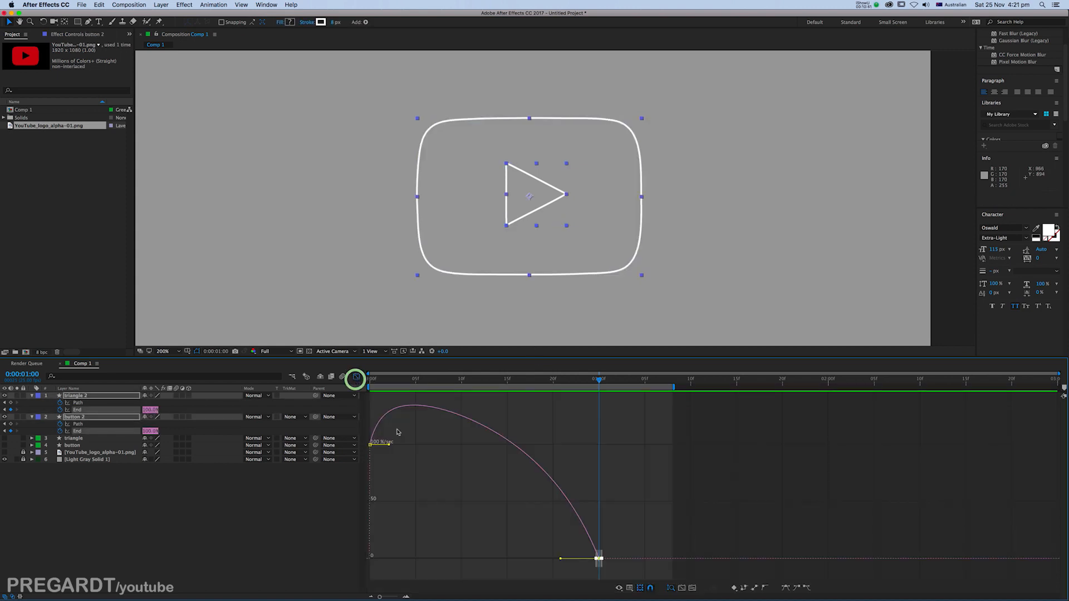
click(357, 377)
drag(601, 408, 586, 433)
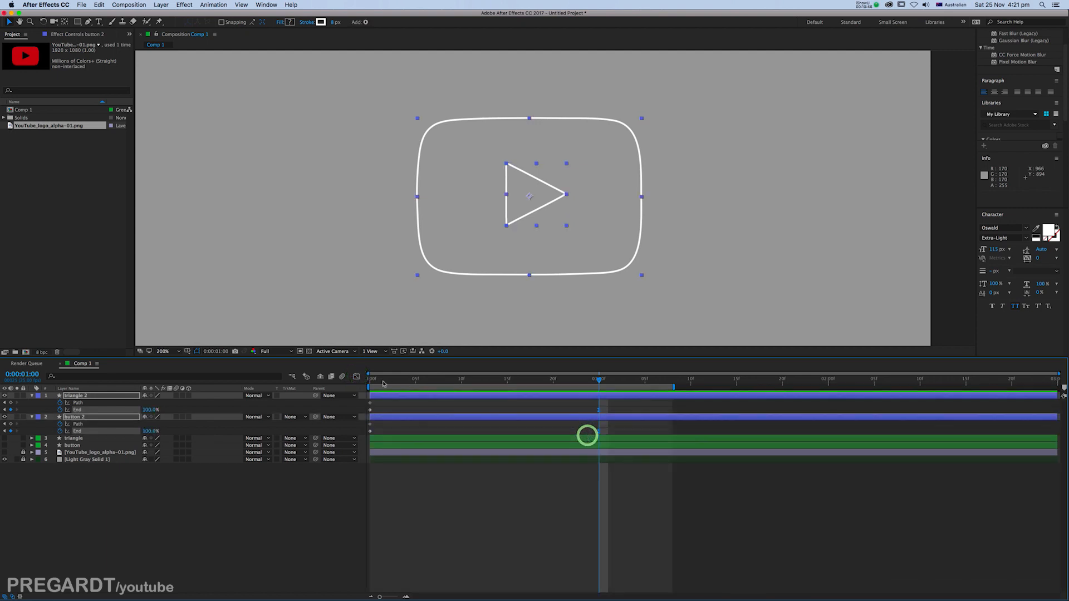
click(357, 377)
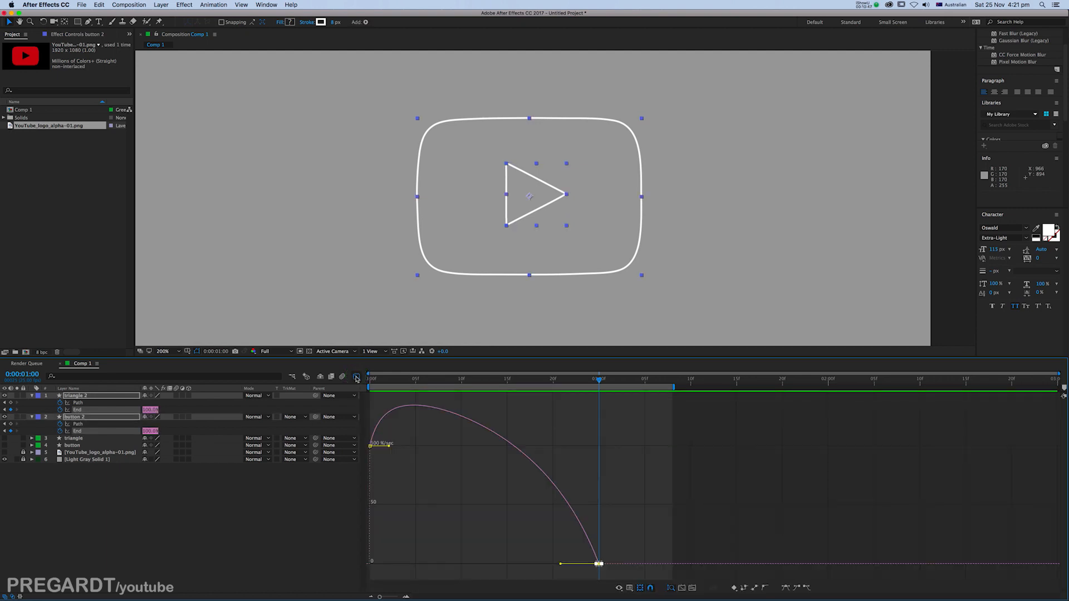
drag(614, 545, 515, 565)
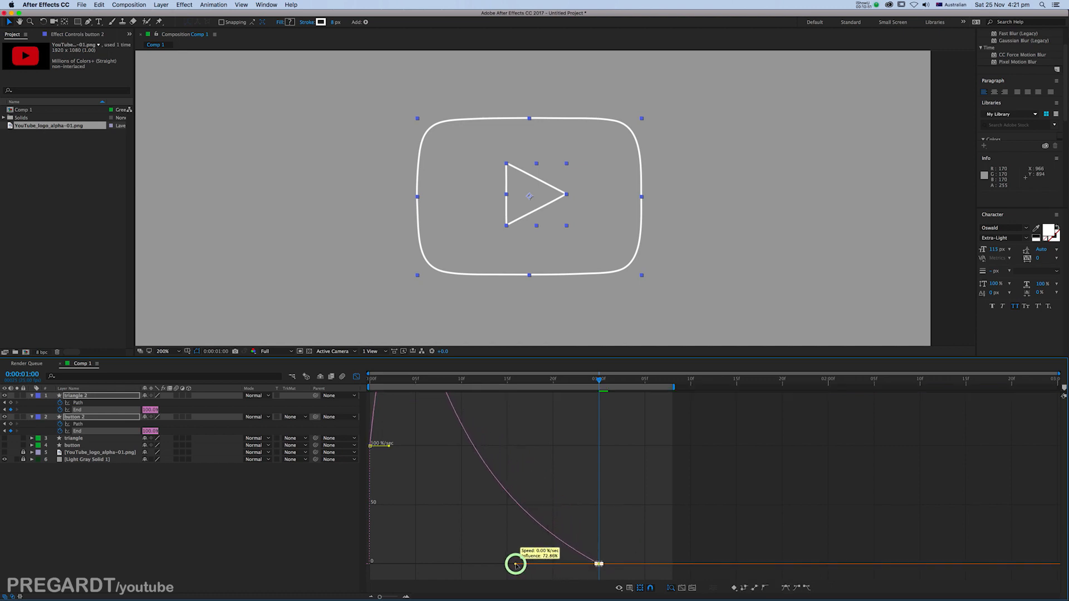
- Check the graph type options and the ease handle, leave the graph editor and preview the eased stroke animation
right_click(537, 467)
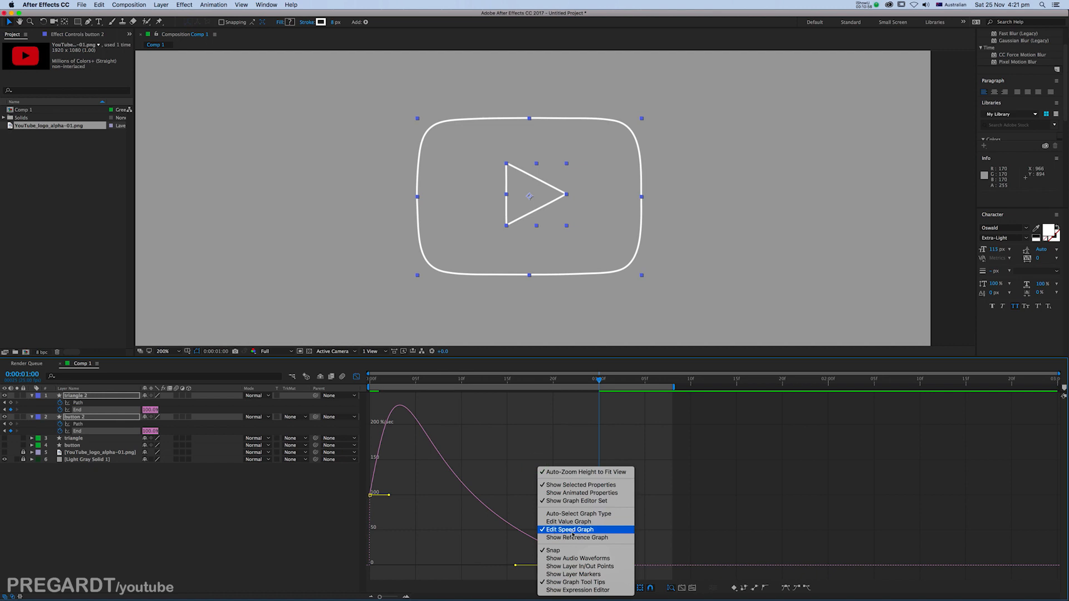
click(511, 476)
drag(611, 553, 516, 564)
click(356, 376)
key(0)
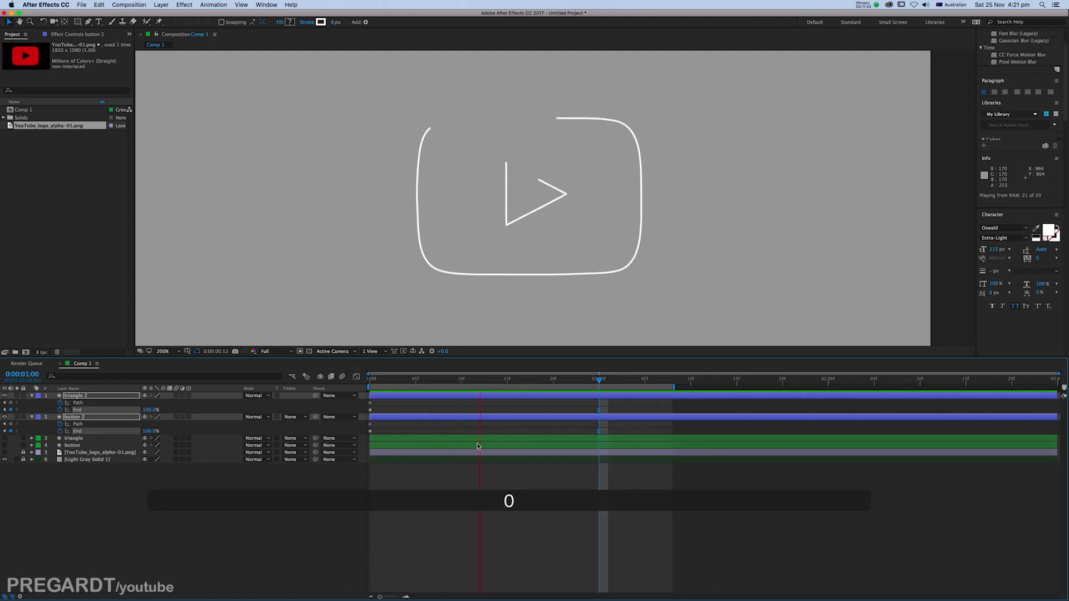
- Delay the triangle 2 layer to start at frame 10, with its last End keyframe at 1 second, and preview
click(534, 408)
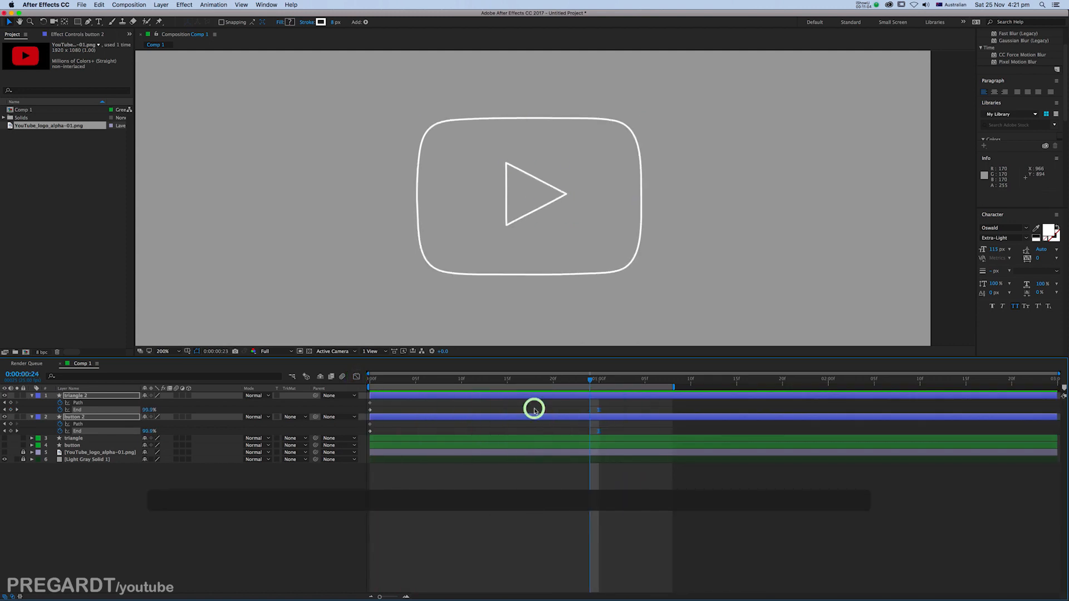
click(534, 396)
mouse_move(600, 412)
mouse_down()
mouse_move(508, 415)
mouse_move(591, 404)
mouse_up()
key(KP_0)
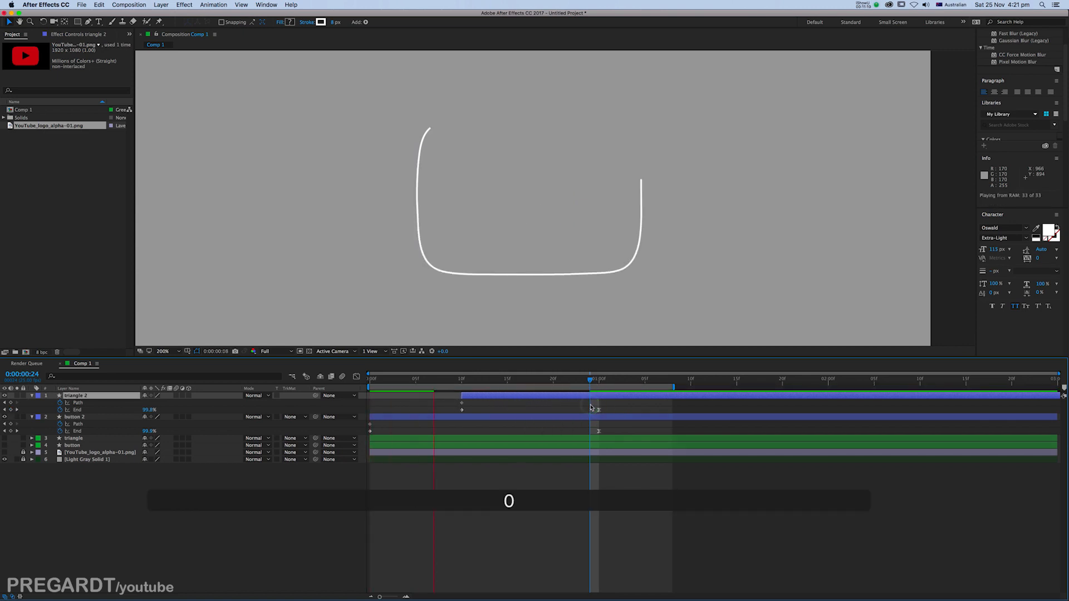
key(KP_0)
key(KP_0)
- Move the start of triangle 2 earlier to frame 7, preview it and go to frame 17
drag(461, 411, 436, 397)
key(KP_0)
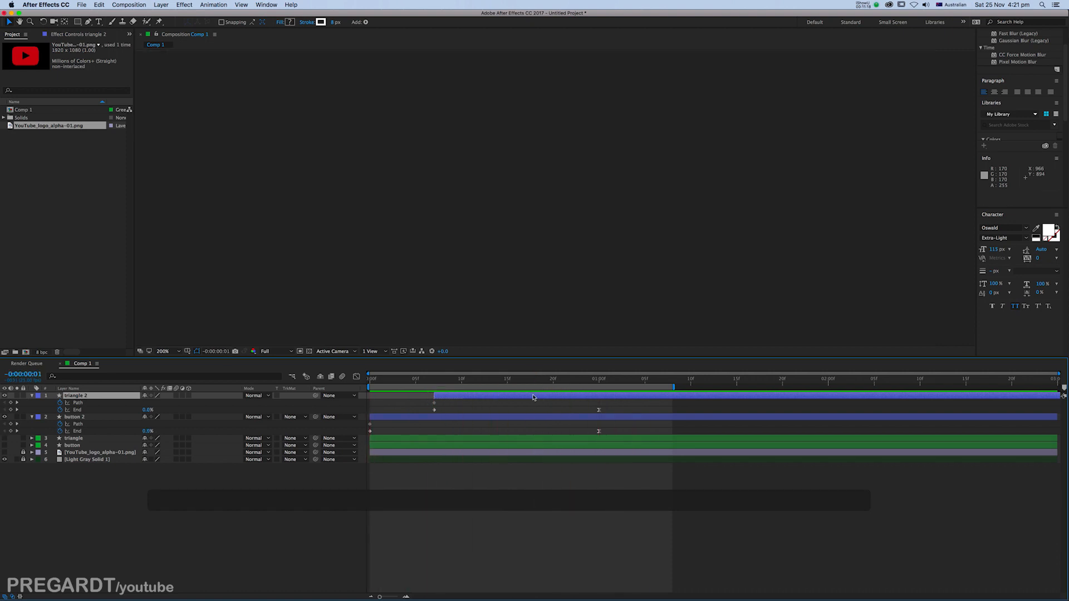
drag(535, 380, 527, 379)
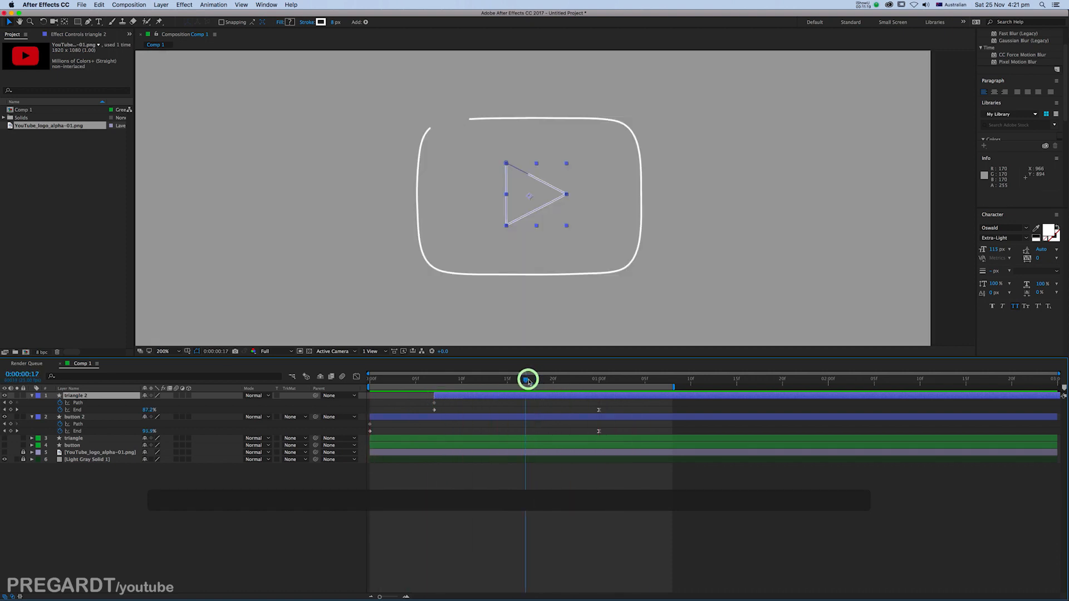
- Set the stroke width of both the triangle 2 and button 2 layers to 15 px
shift+click(533, 418)
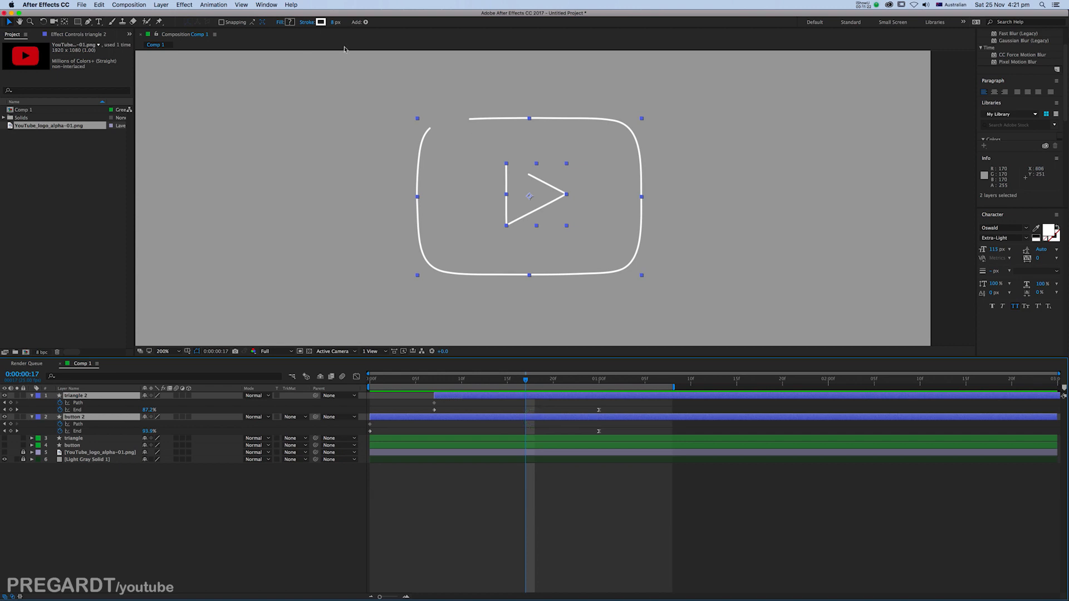
drag(332, 26, 343, 26)
click(334, 23)
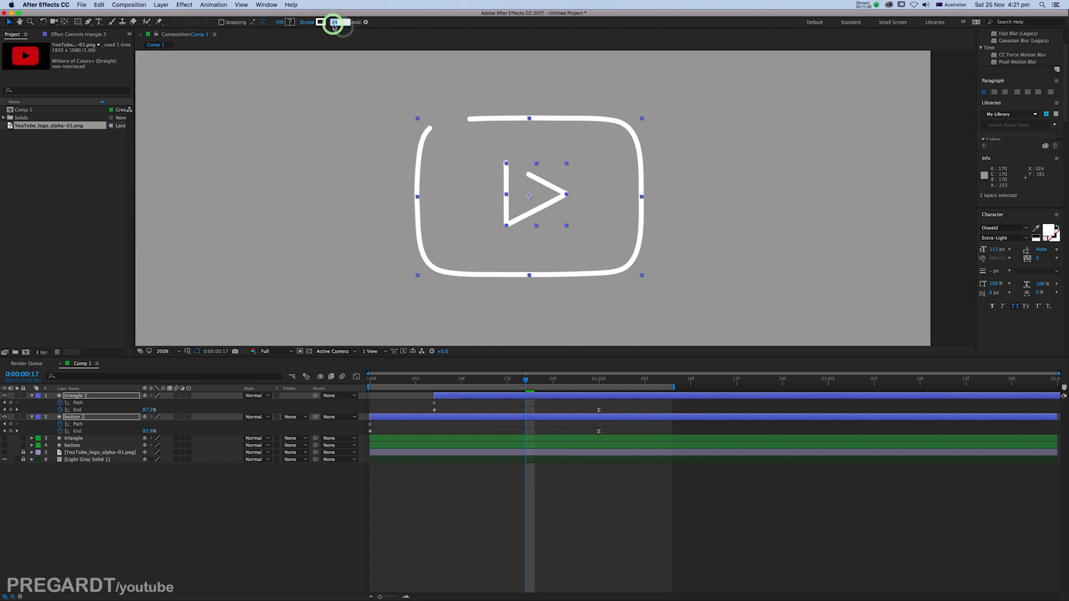
text(15)
key(Return)
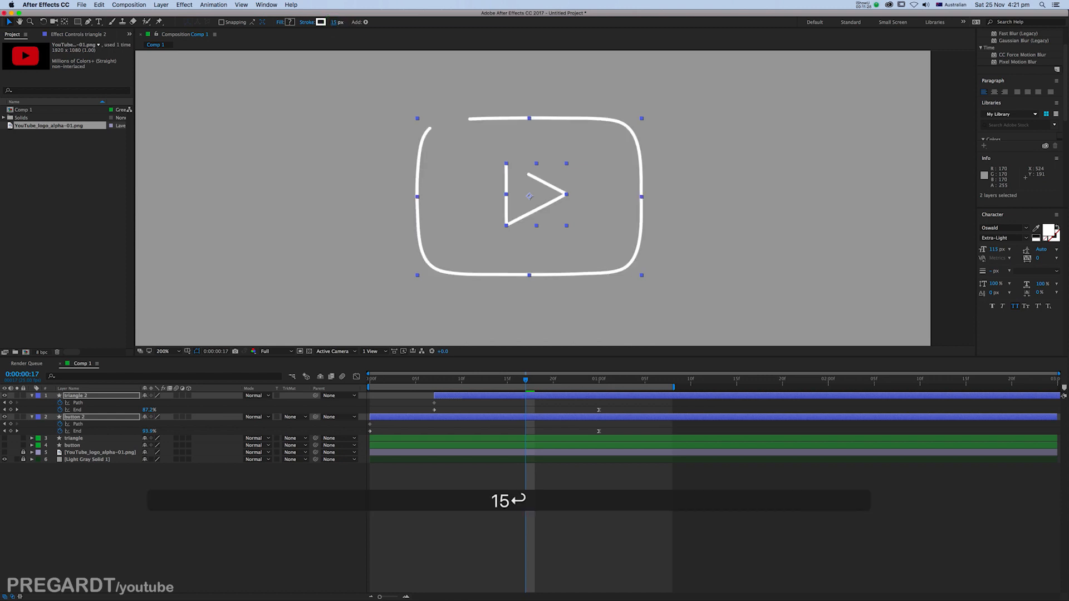
- Increase the stroke width of the two selected shape layers to 17 px
click(334, 23)
text(17)
key(Return)
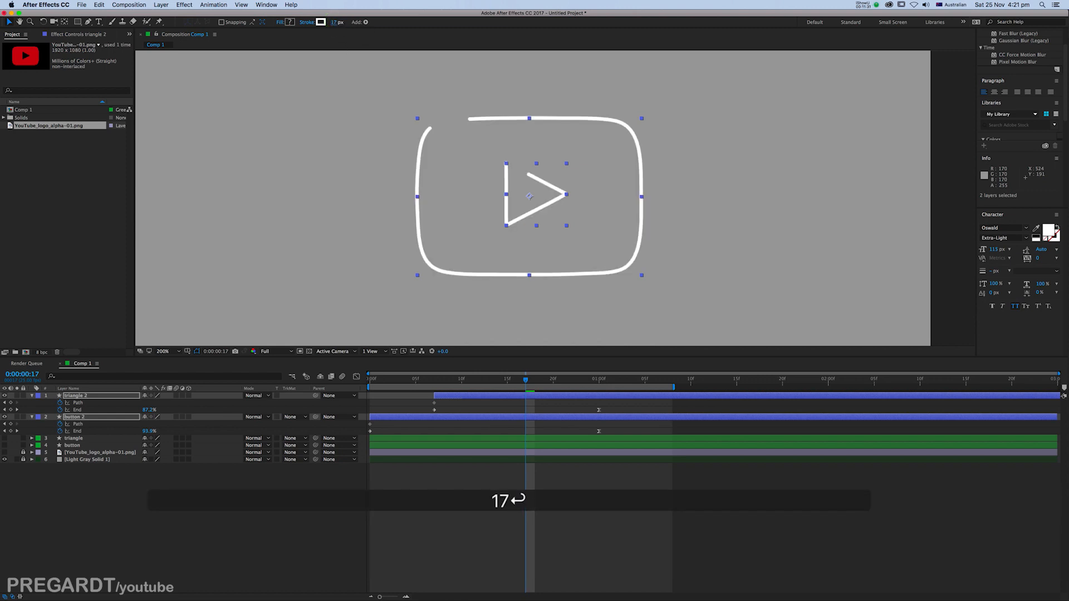
- Preview the animation, move the start of triangle 2 earlier to frame 6, and preview it again
click(508, 408)
key(0)
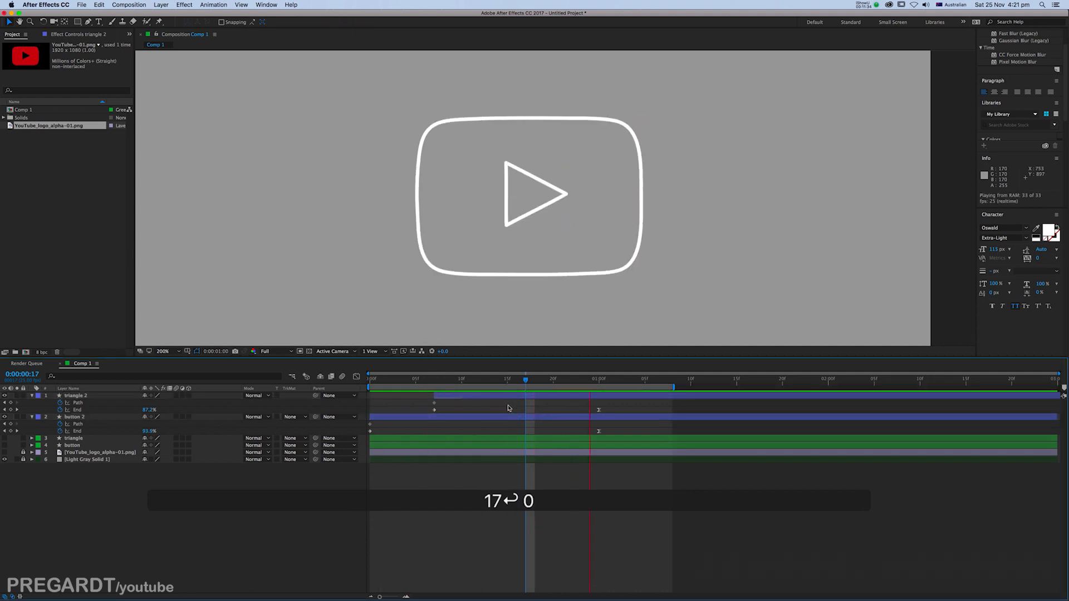
key(Home)
drag(434, 410, 406, 389)
click(435, 406)
key(0)
- Duplicate the button 2 layer twice, placing the copies directly above the original
click(417, 418)
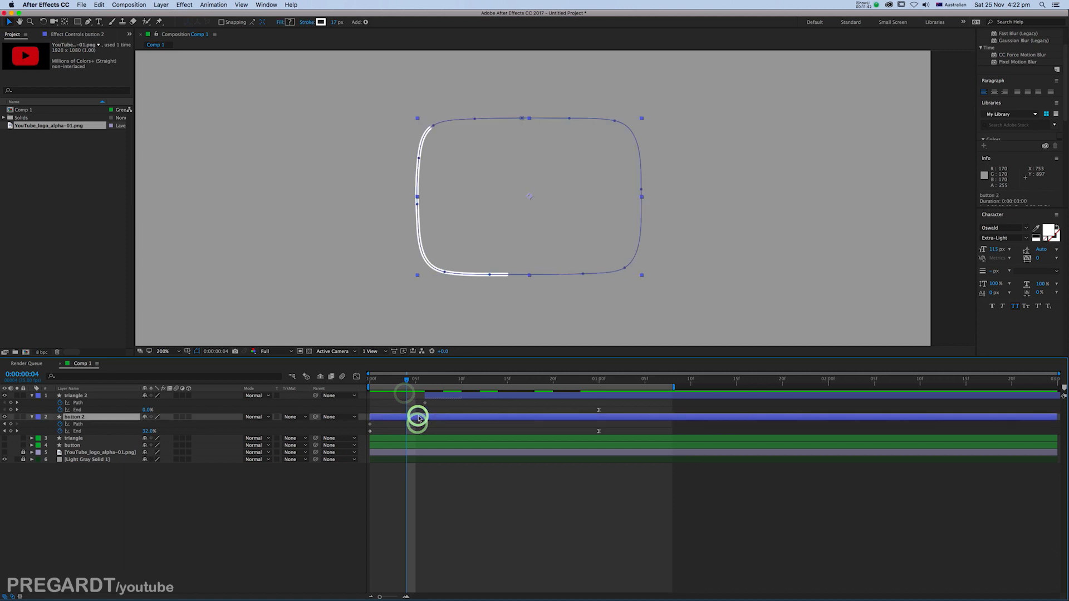
click(418, 421)
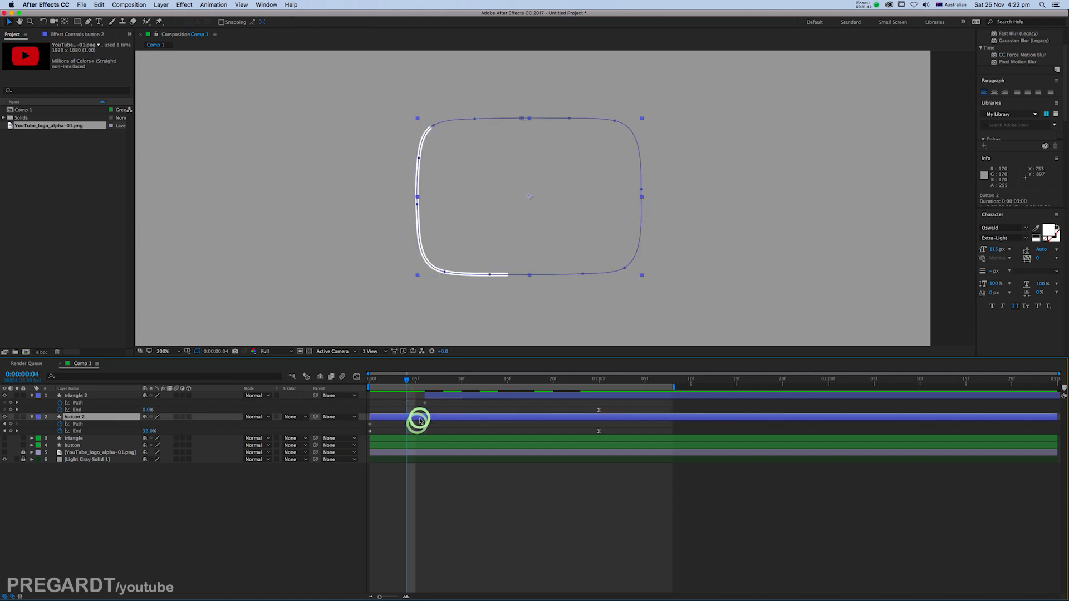
key(super+c)
key(super+v)
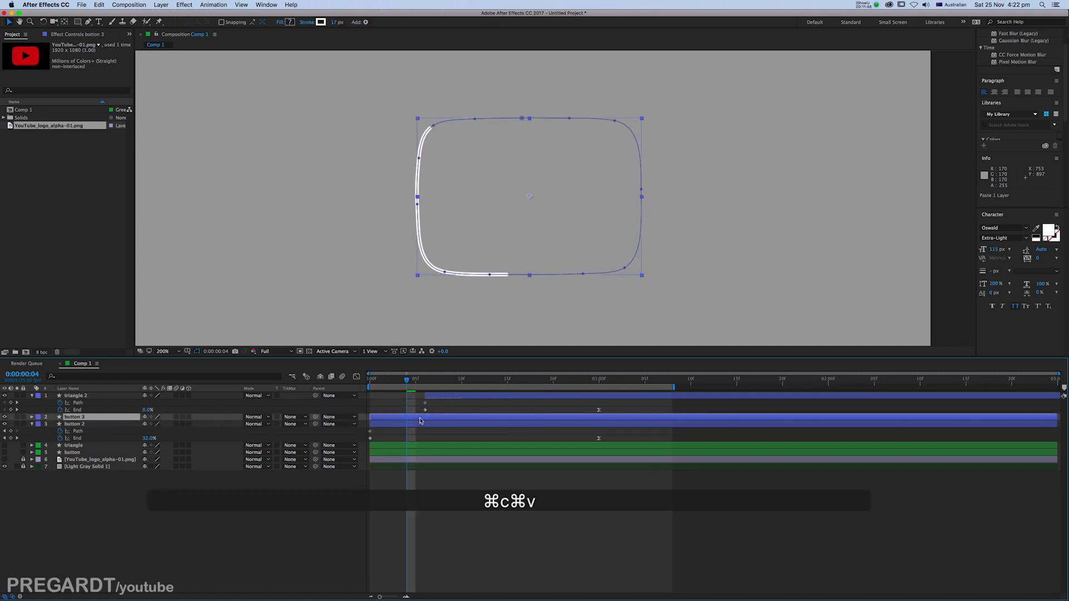
key(super+v)
- Stagger the two button copies, starting button 3 at frame 2 and button 4 at frame 4, and preview
click(412, 425)
mouse_move(403, 427)
mouse_down()
mouse_move(422, 427)
mouse_move(403, 425)
mouse_move(414, 420)
mouse_up()
shift+click(413, 425)
click(391, 418)
key(0)
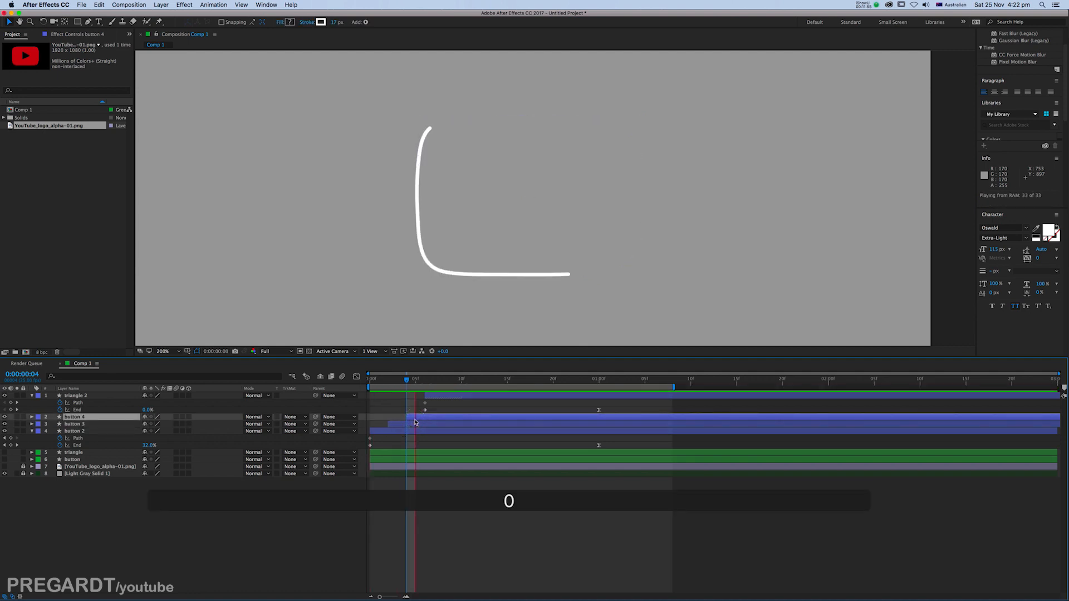
- Go to frame 3 and select the button 2 layer
click(420, 381)
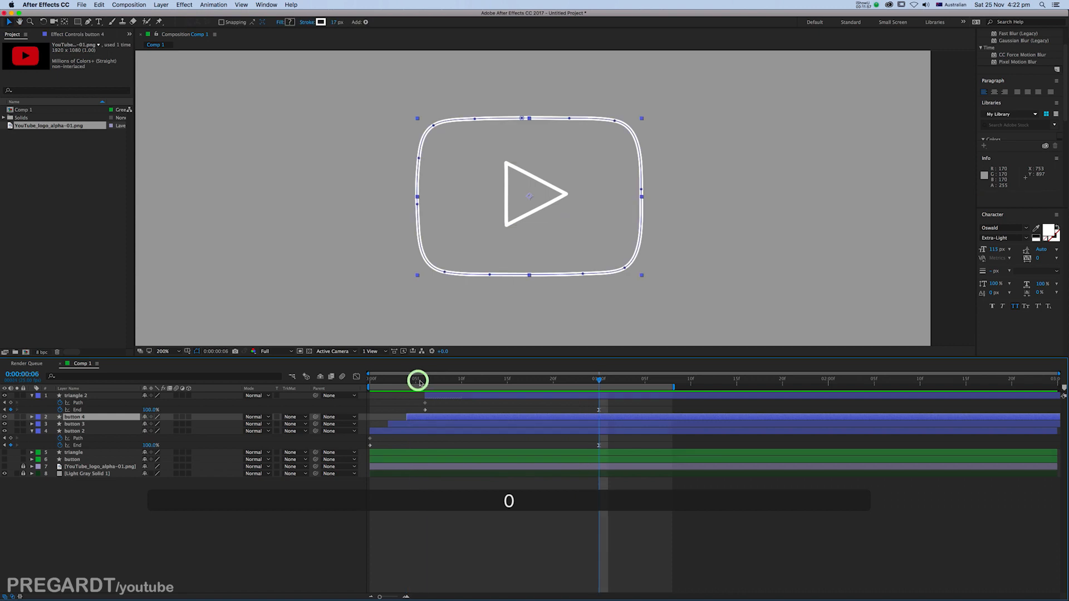
click(403, 423)
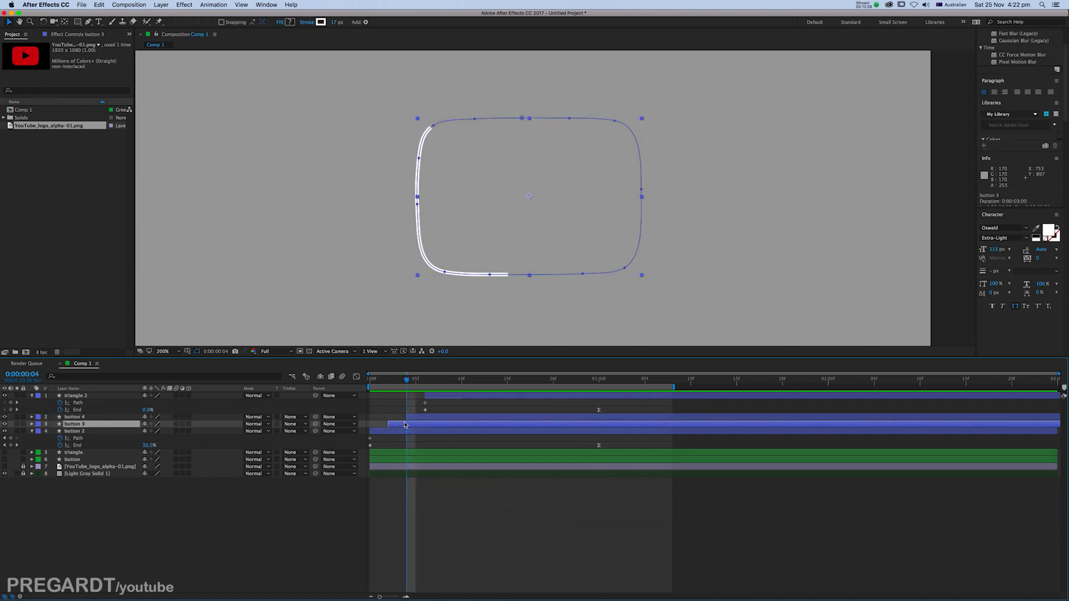
click(393, 432)
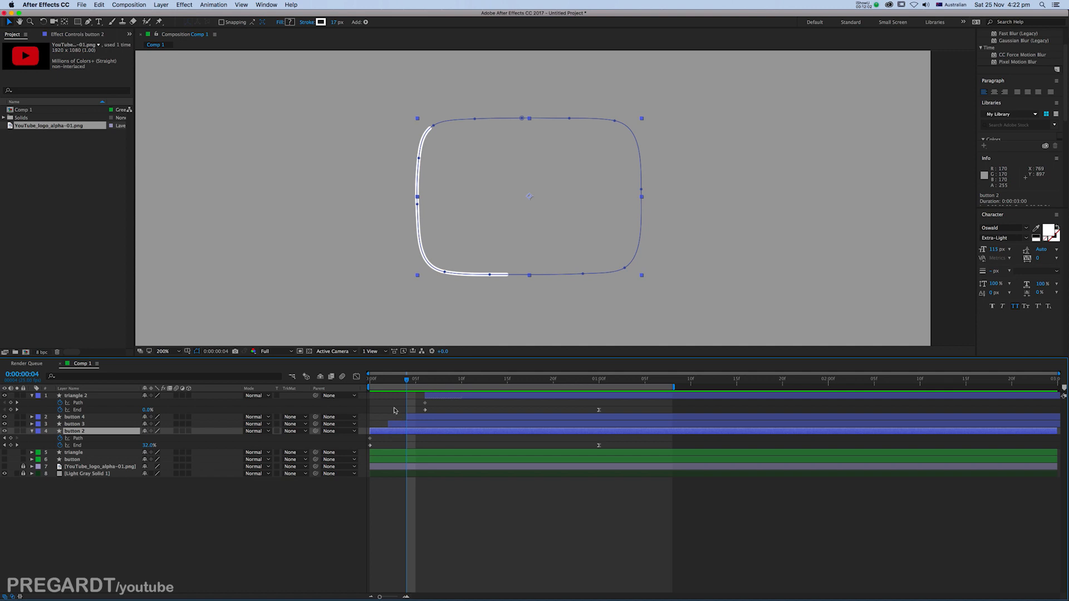
click(398, 379)
click(401, 442)
click(405, 433)
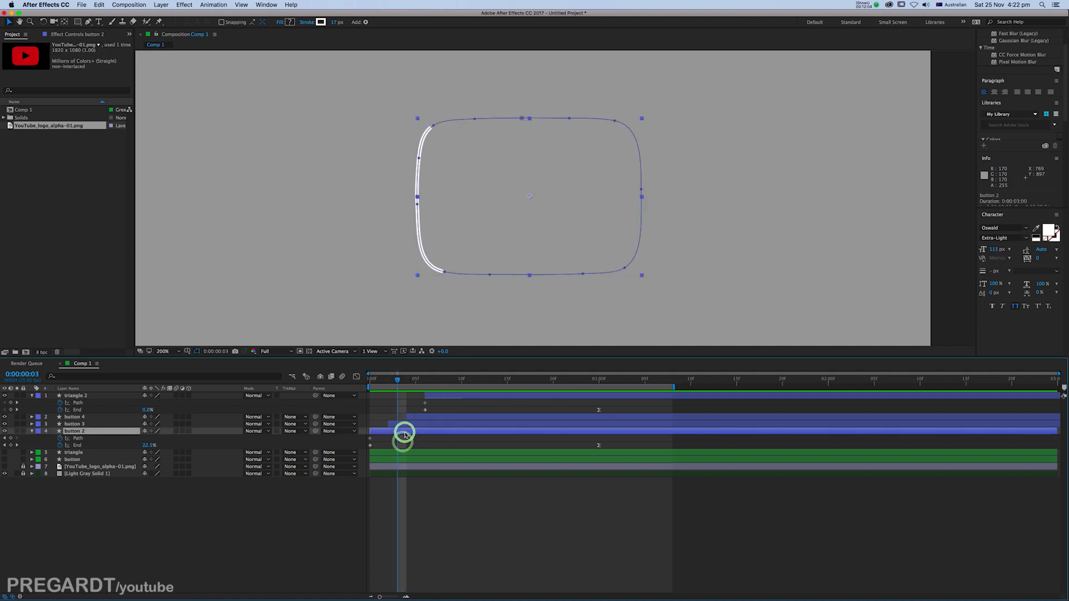
- Import the screenshot of the teal, white, orange, red and dark palette from the assets folder
right_click(77, 165)
mouse_move(101, 204)
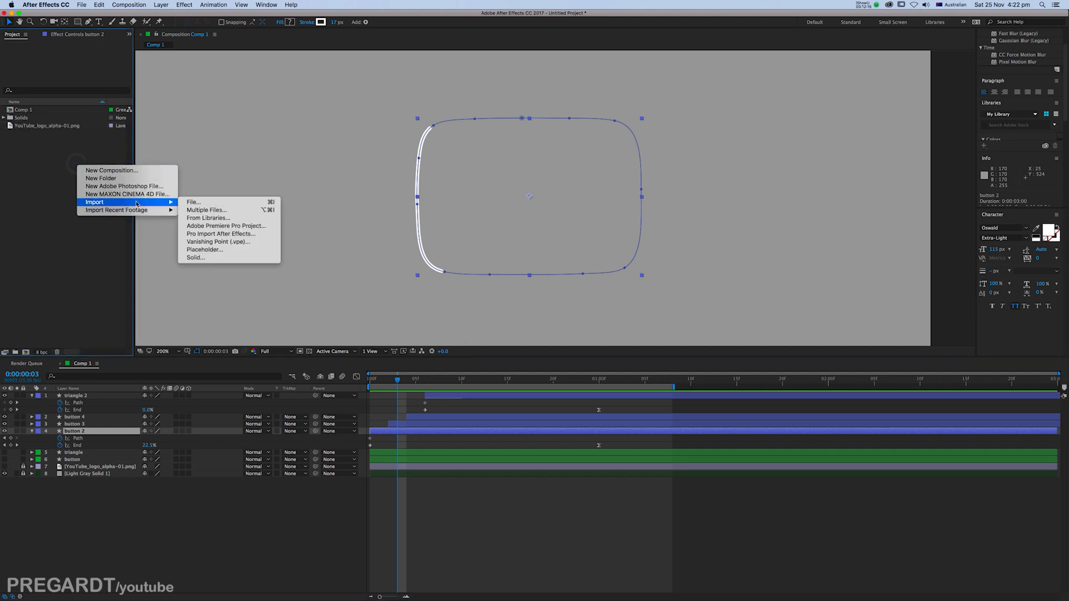
click(191, 203)
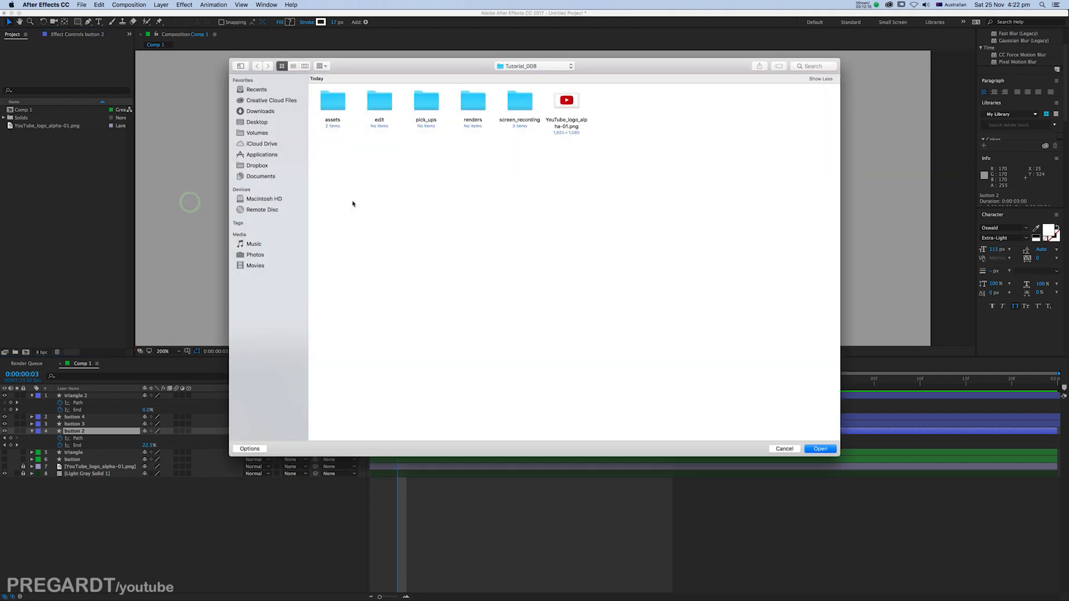
double_click(341, 106)
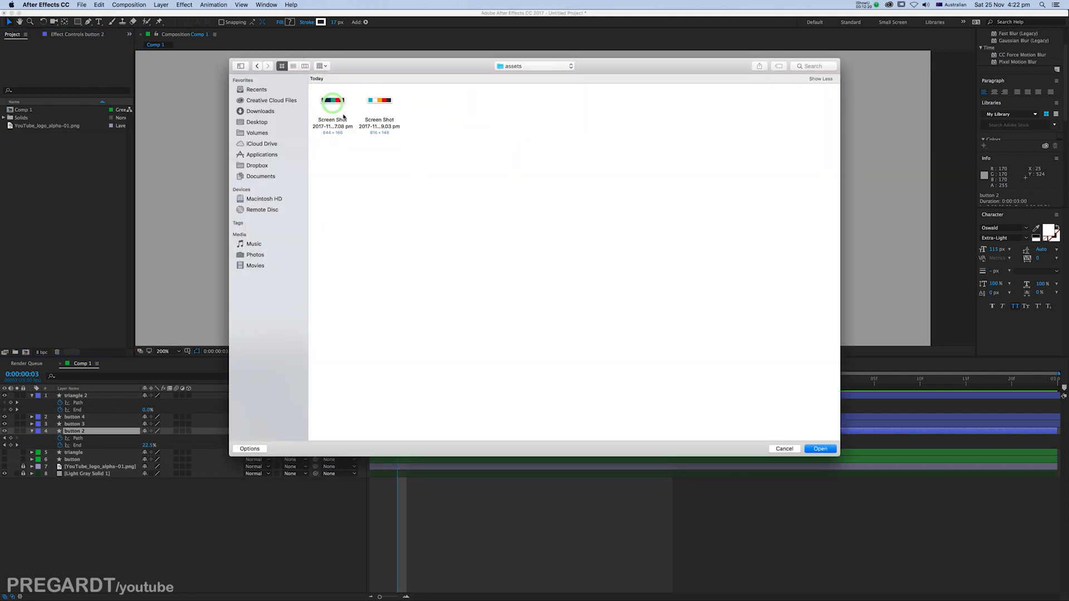
click(380, 104)
click(821, 449)
- Add the palette image as the top layer of Comp 1, scale it down and place it above and left of the logo outline
drag(43, 119, 33, 163)
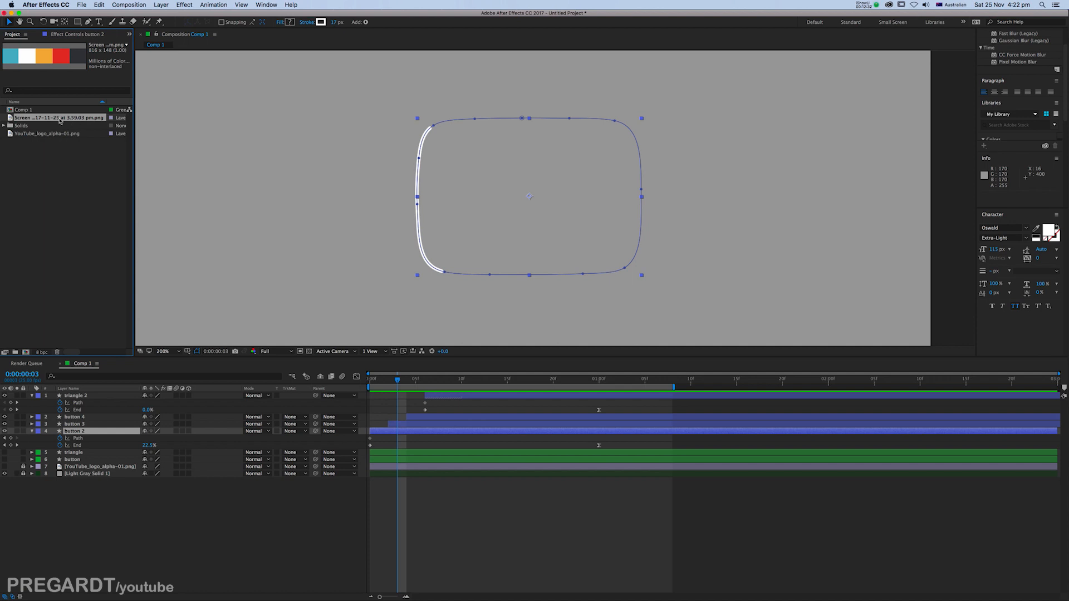
drag(61, 121, 131, 389)
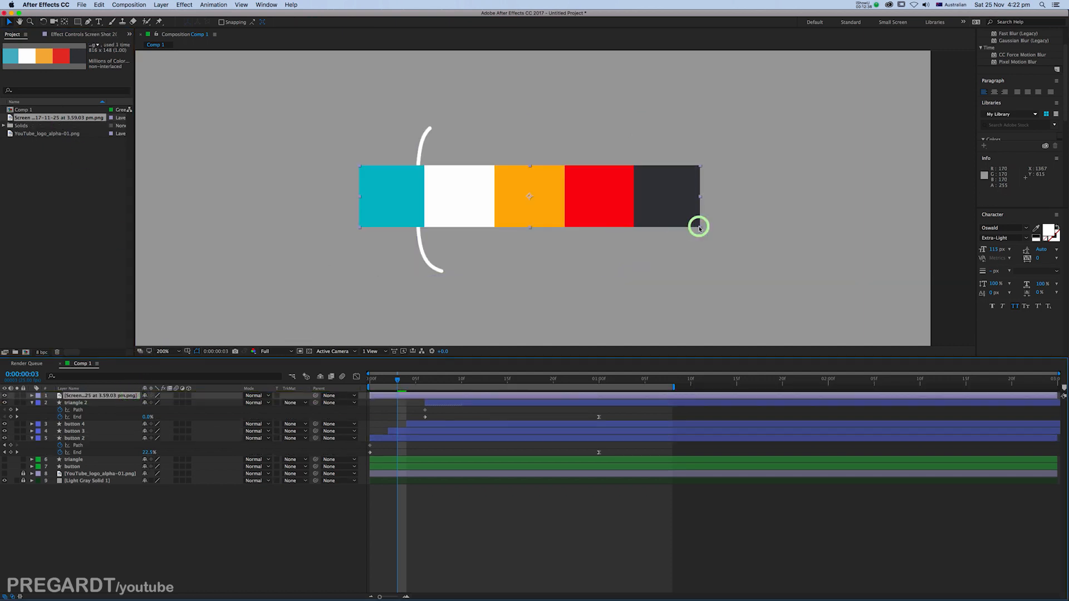
drag(699, 227, 666, 220)
drag(601, 215, 365, 138)
- Set the stroke color of button 2 to the palette's orange by sampling it
click(402, 438)
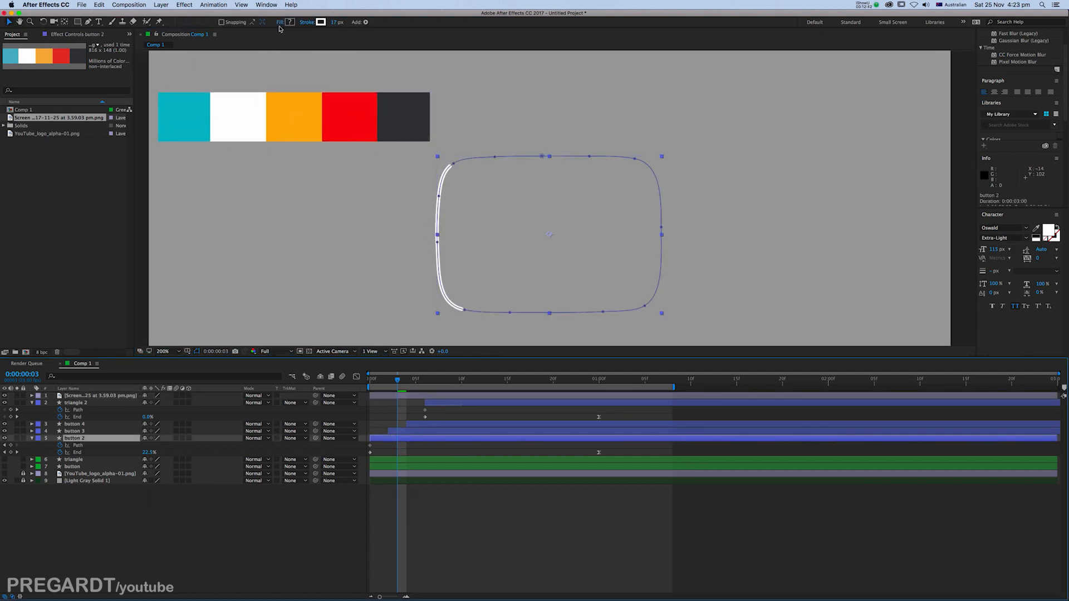
click(320, 22)
click(287, 261)
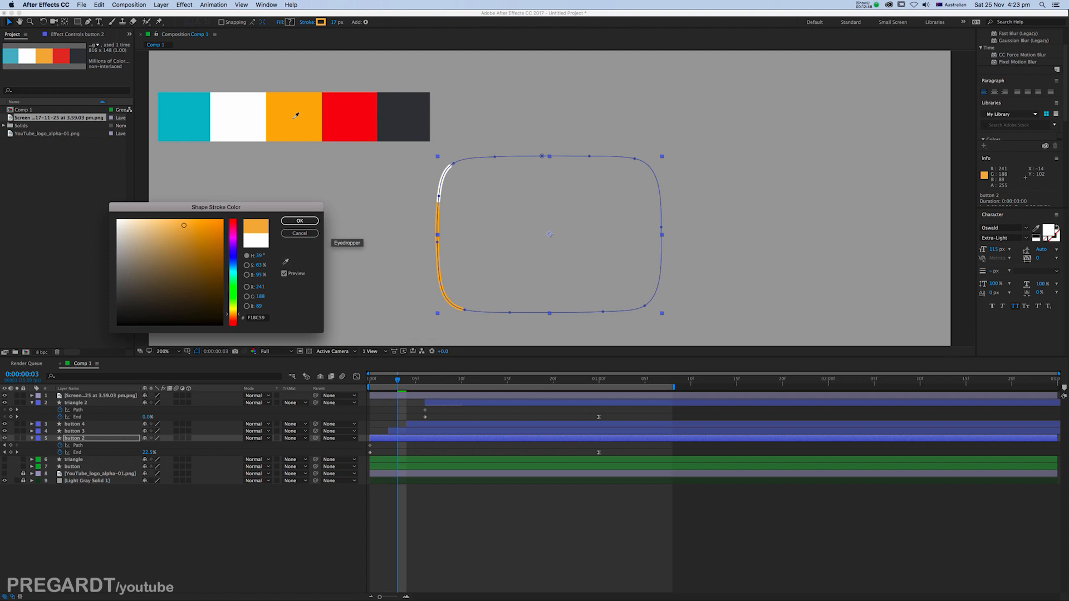
click(299, 220)
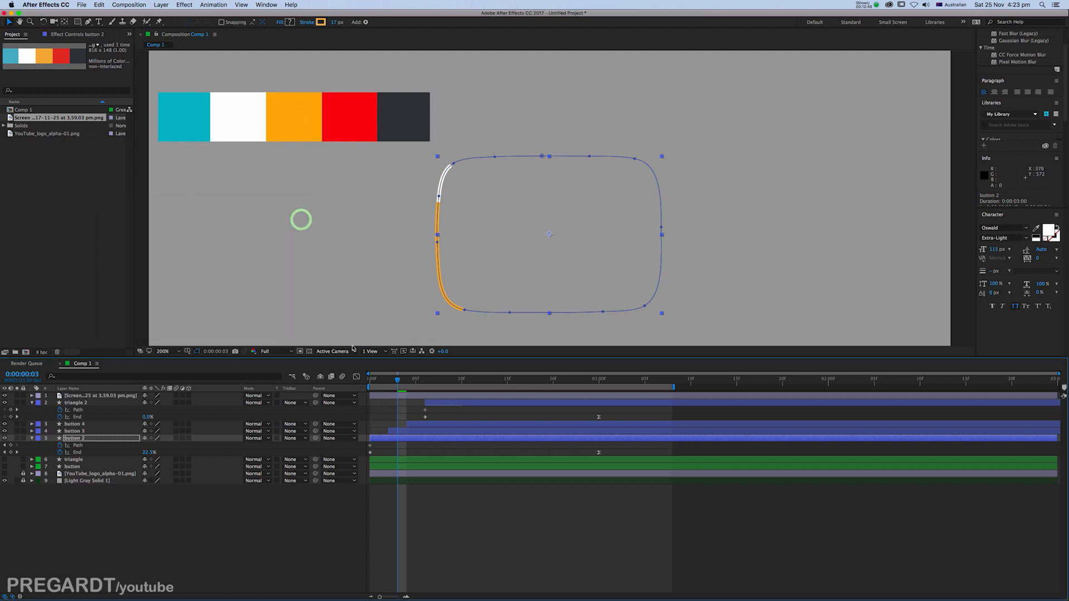
- Set the stroke color of button 3 to the palette's teal by sampling it
click(399, 431)
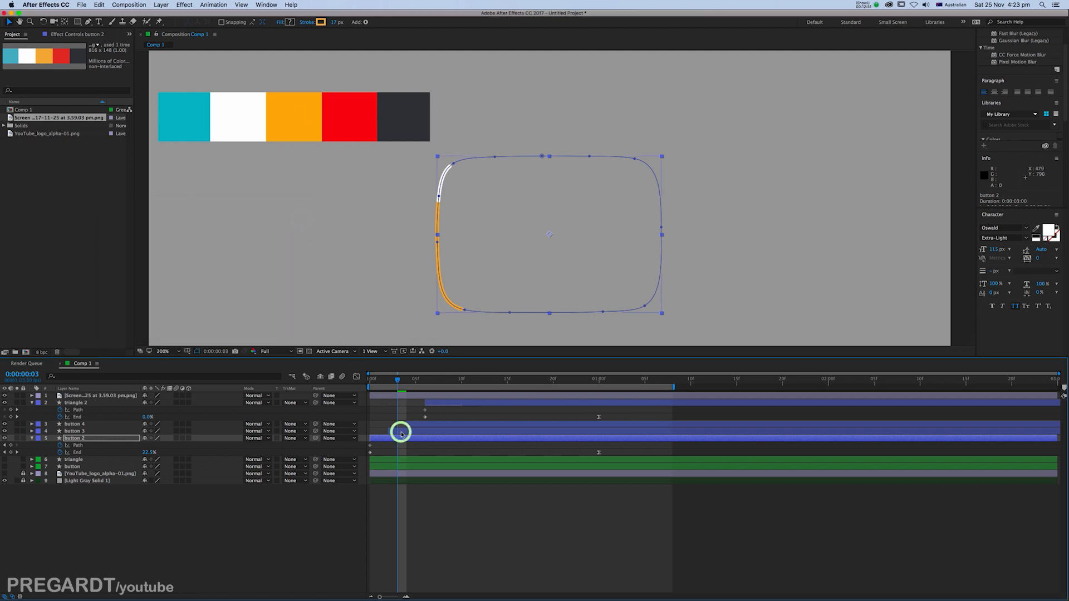
click(321, 22)
click(286, 262)
click(192, 119)
click(305, 222)
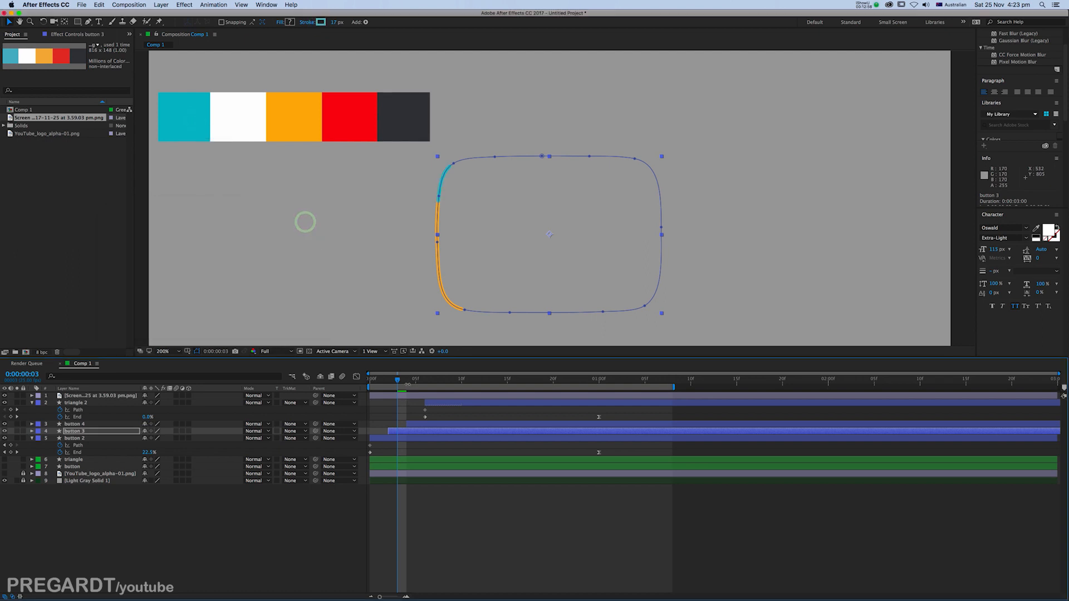
- At frame 5, temporarily show the YouTube logo layer and sample its red as the stroke color of button 4
click(418, 382)
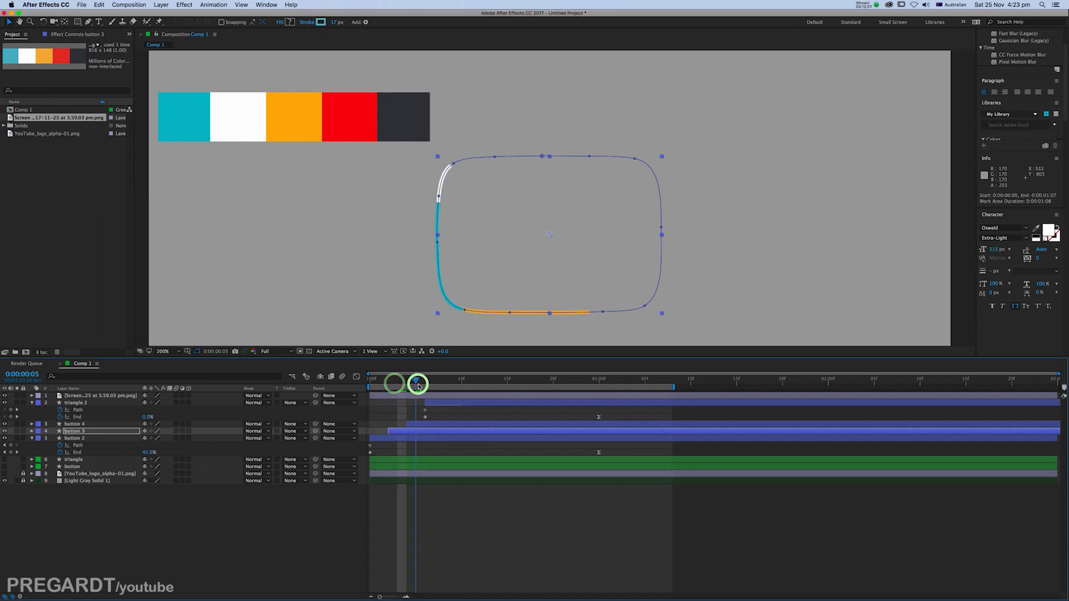
click(425, 423)
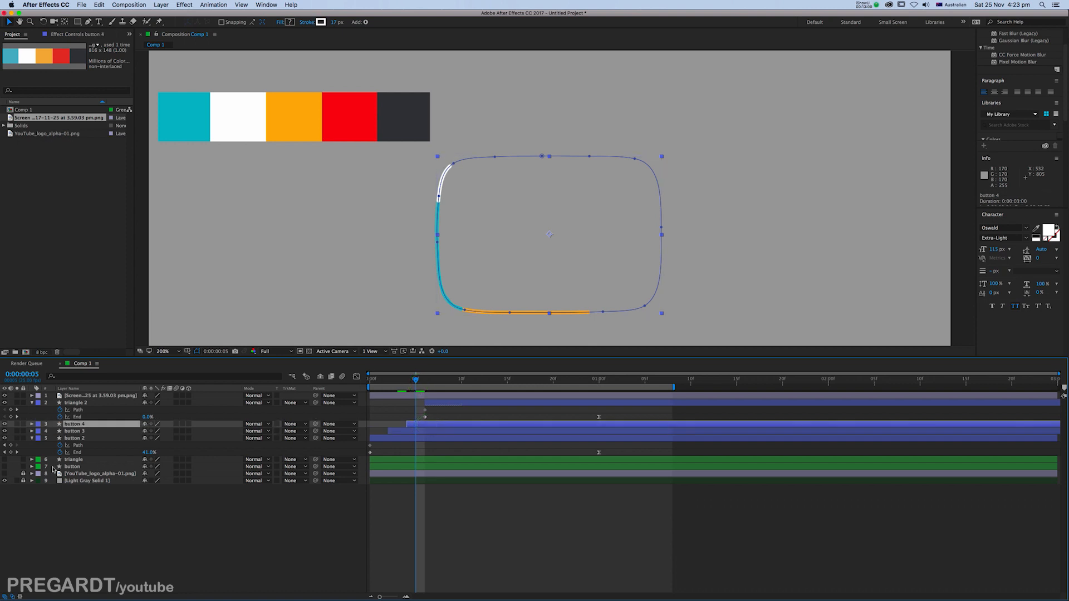
click(5, 474)
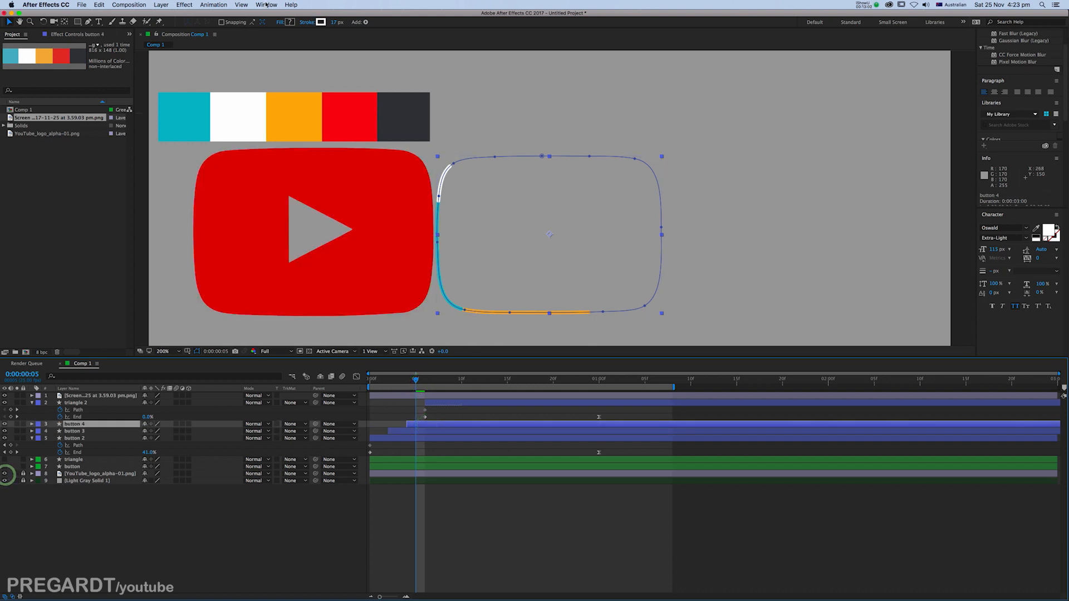
click(321, 22)
click(285, 262)
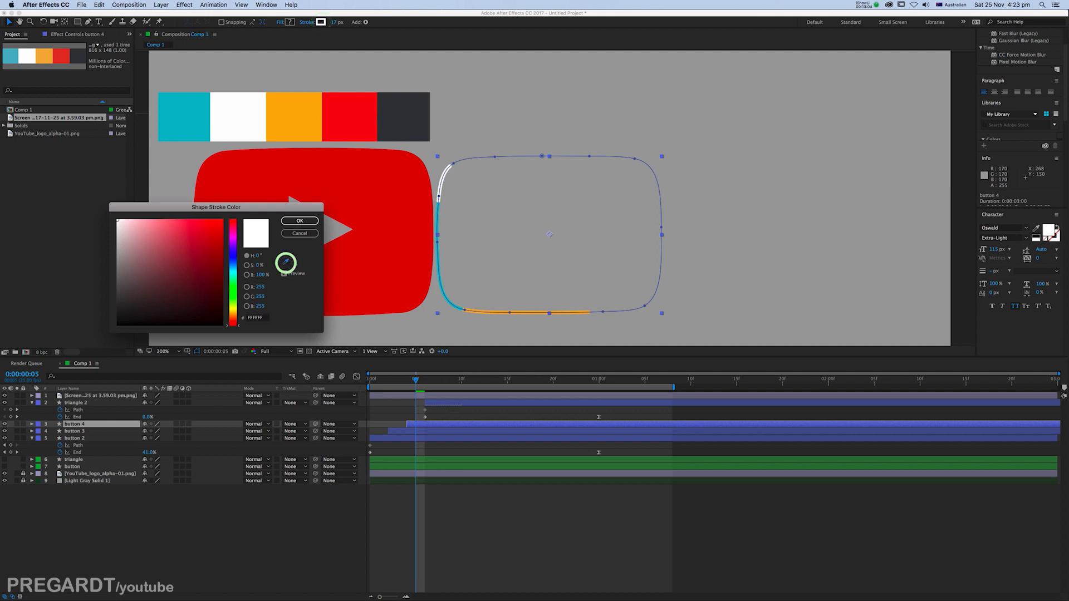
click(391, 237)
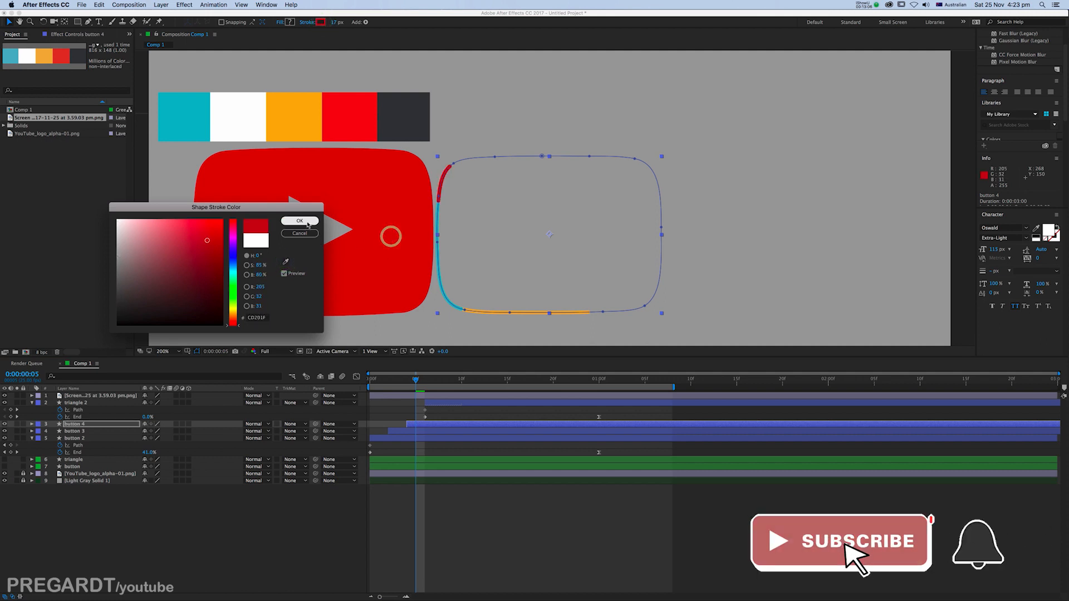
click(304, 221)
click(5, 474)
- Check the strokes up to frame 22, hide and lock the palette image layer, and preview the animation
mouse_move(415, 381)
mouse_down()
mouse_move(616, 416)
mouse_move(411, 386)
mouse_move(571, 398)
mouse_up()
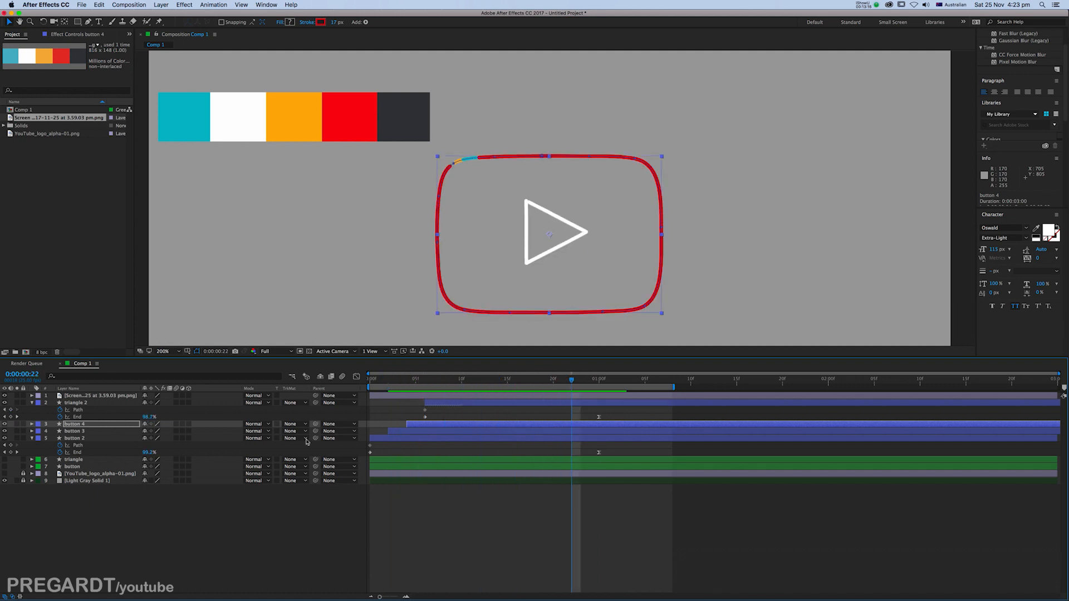
click(75, 396)
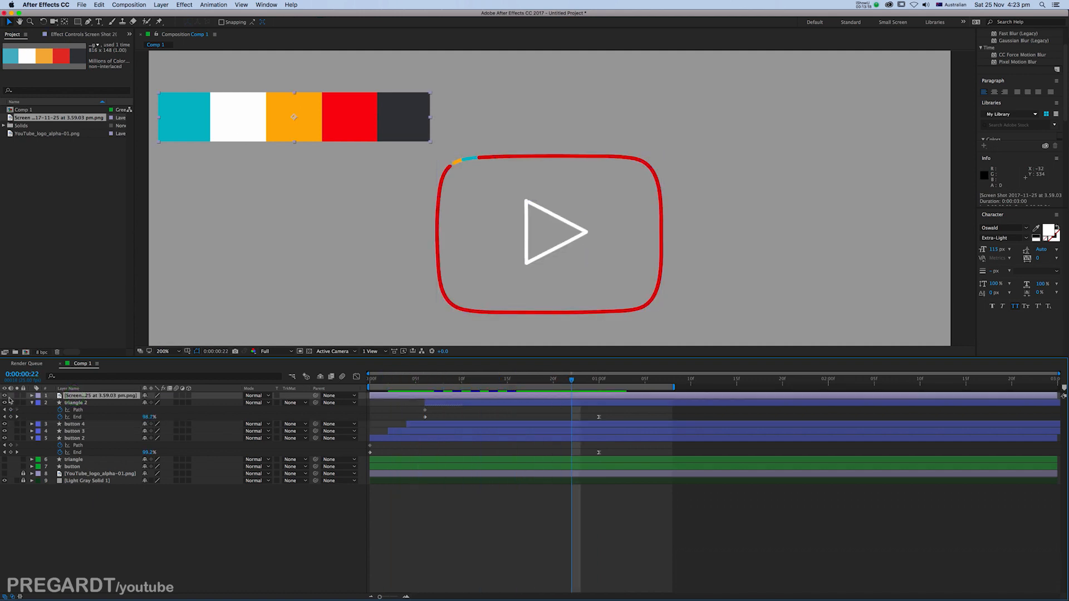
click(4, 396)
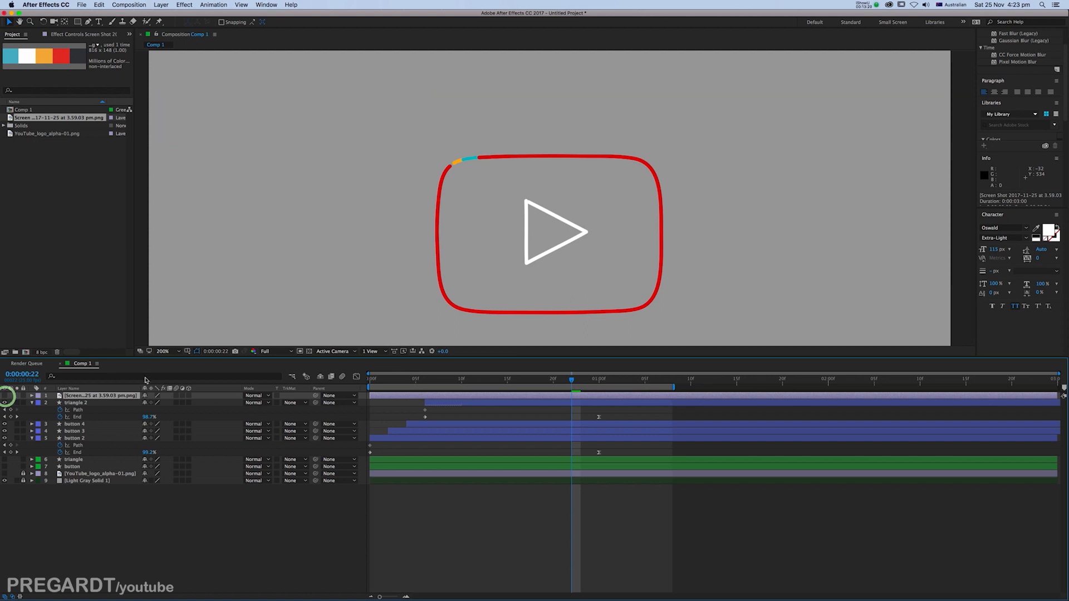
click(23, 395)
key(0)
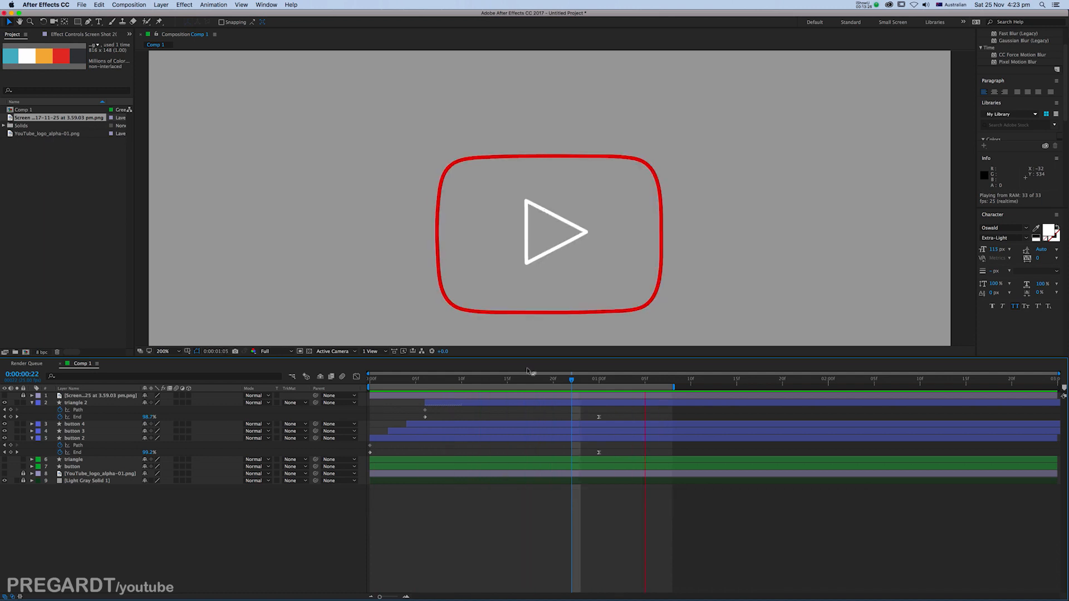
- Delay the button 4 layer to start at frame 5 and preview the animation
key(space)
drag(410, 426, 425, 425)
key(0)
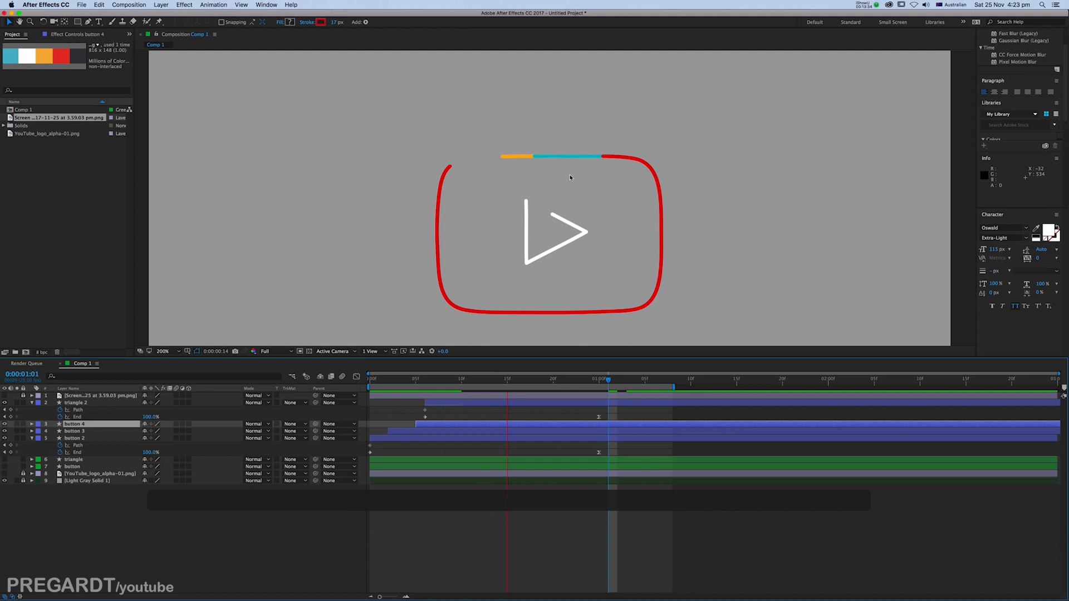
- Shift button 3 and button 4 together one frame so they start at frames 3 and 6, and preview
key(space)
shift+click(407, 431)
drag(407, 433, 409, 435)
key(KP_0)
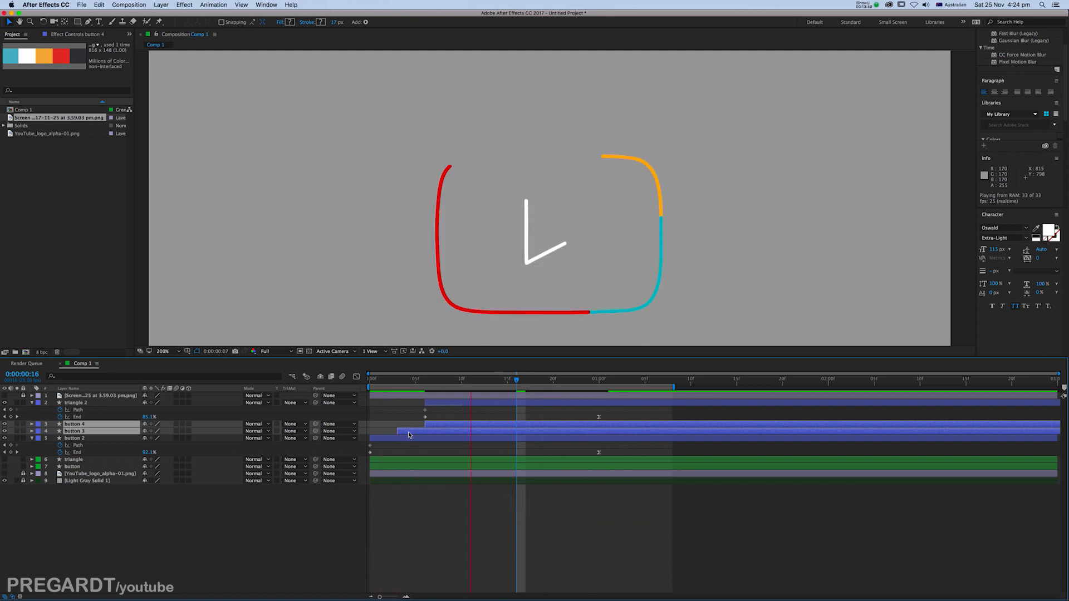
key(v)
- Duplicate the triangle 2 layer twice and stagger the copies, starting triangle 3 at frame 8 and triangle 4 at frame 10
click(443, 412)
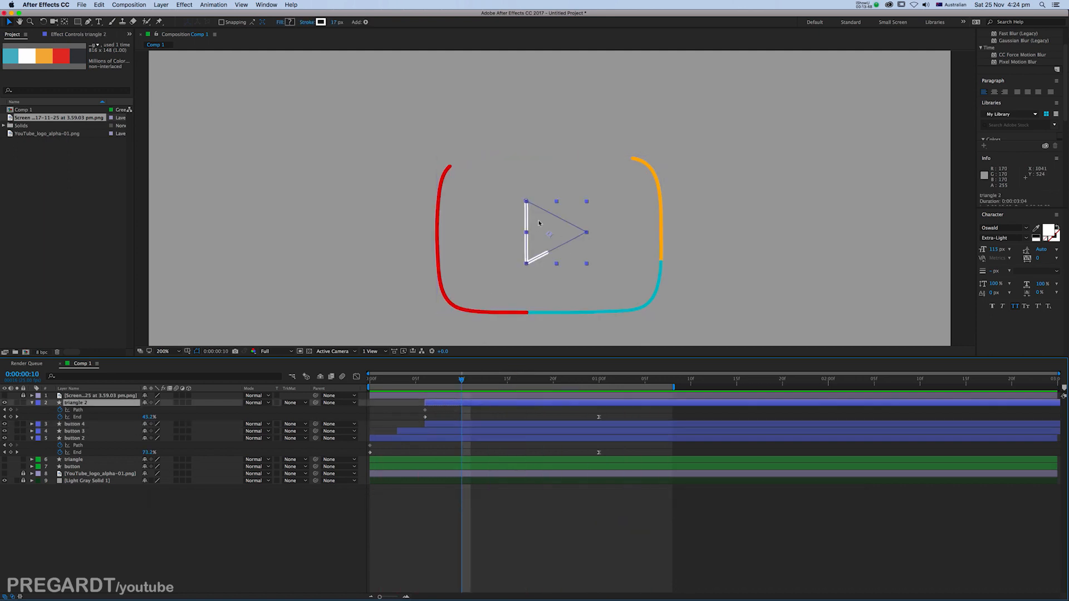
click(475, 406)
key(super+c)
key(super+v)
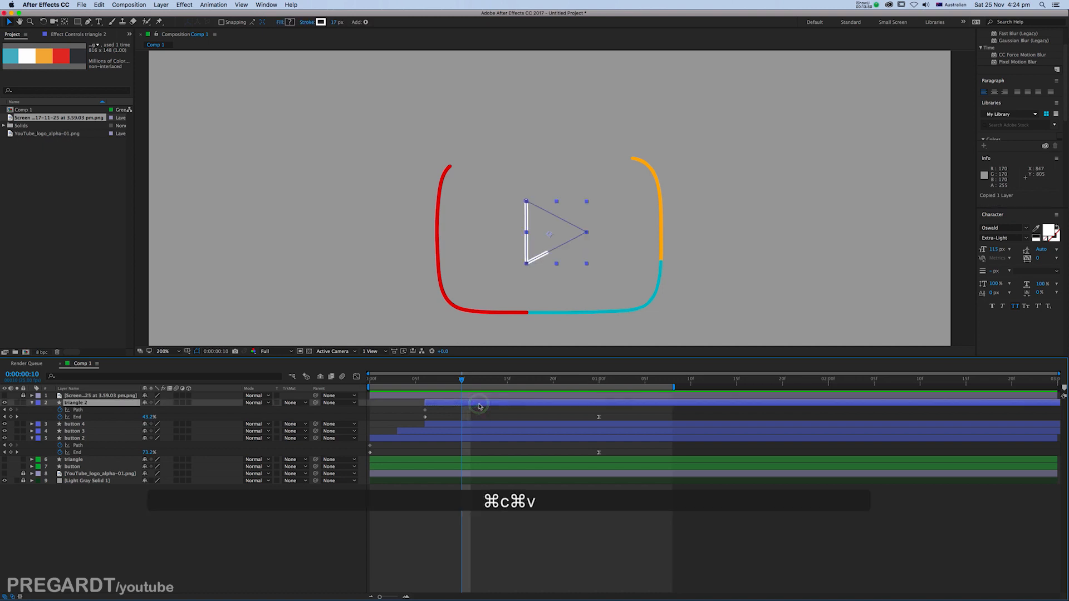
key(super+v)
drag(439, 412, 479, 412)
- Recolor the triangle 3 layer's stroke with the teal sampled from the button outline
click(477, 410)
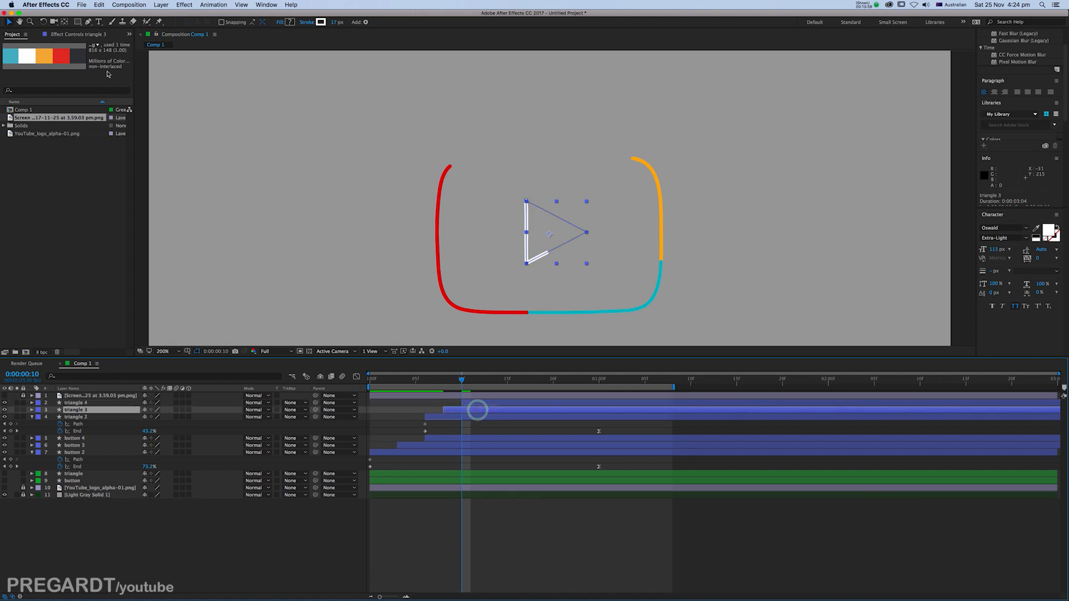
click(320, 23)
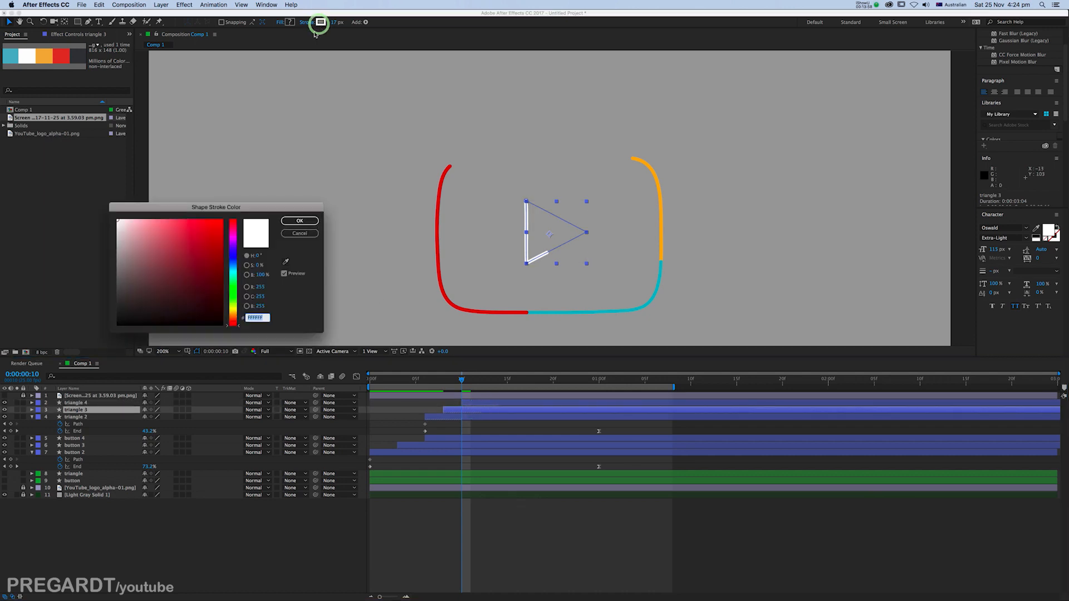
click(288, 262)
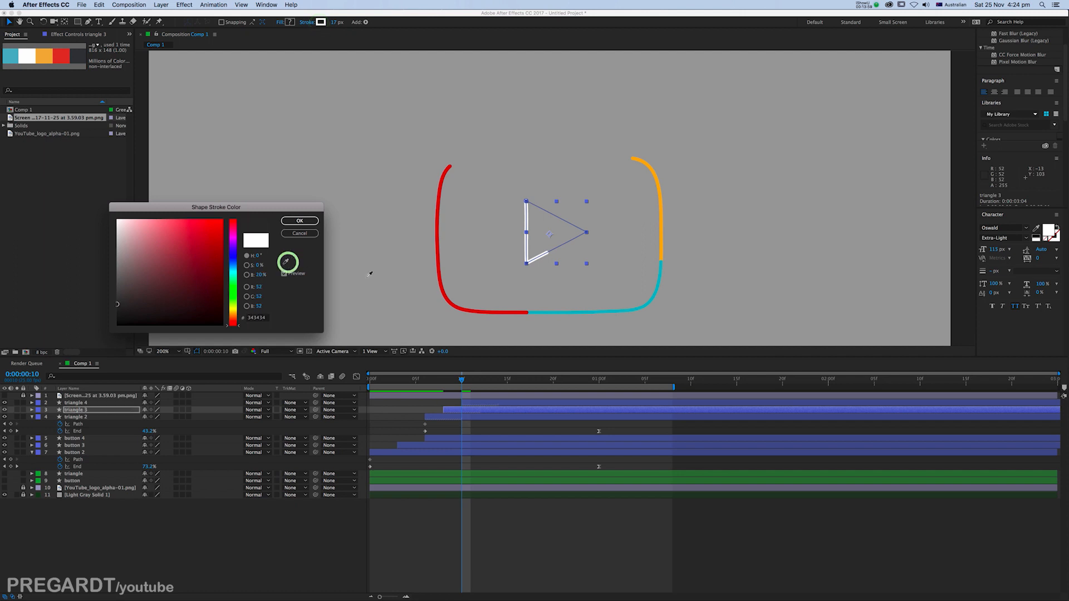
click(655, 294)
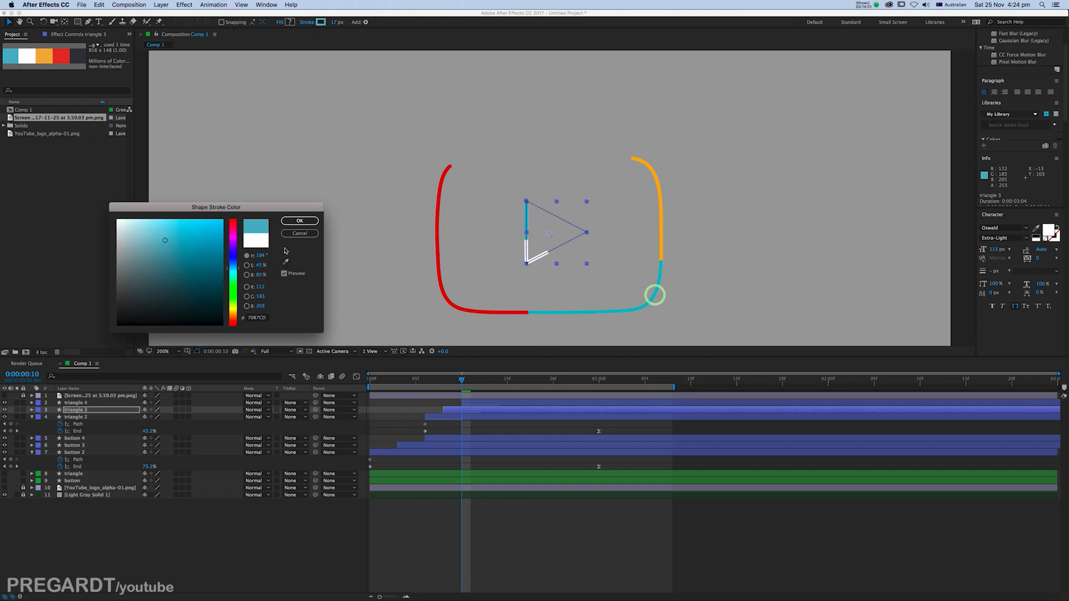
click(301, 222)
- Recolor the triangle 2 layer's stroke with the orange sampled from the button outline
click(442, 417)
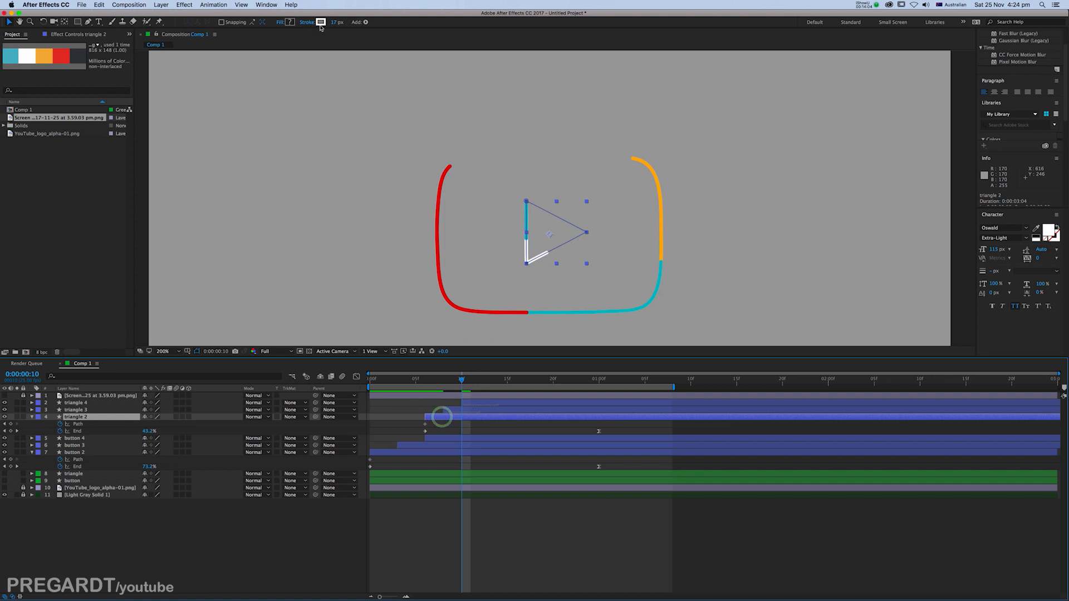
click(321, 23)
click(285, 262)
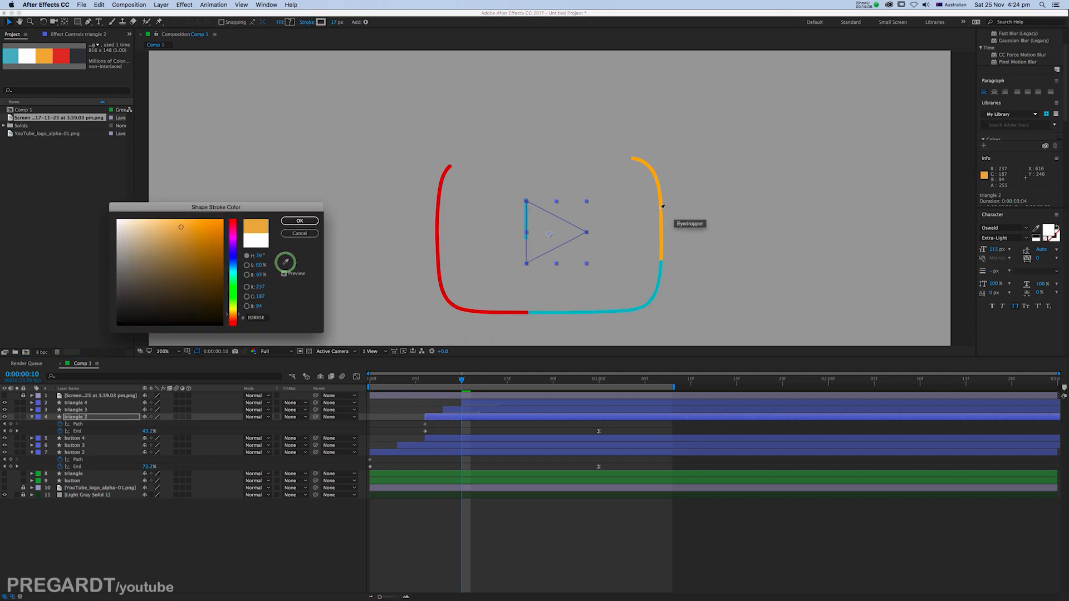
click(661, 213)
click(306, 220)
- At frame 15, try the red sampled from the button outline as the triangle 4 layer's stroke color
click(484, 404)
click(495, 389)
drag(496, 388, 512, 390)
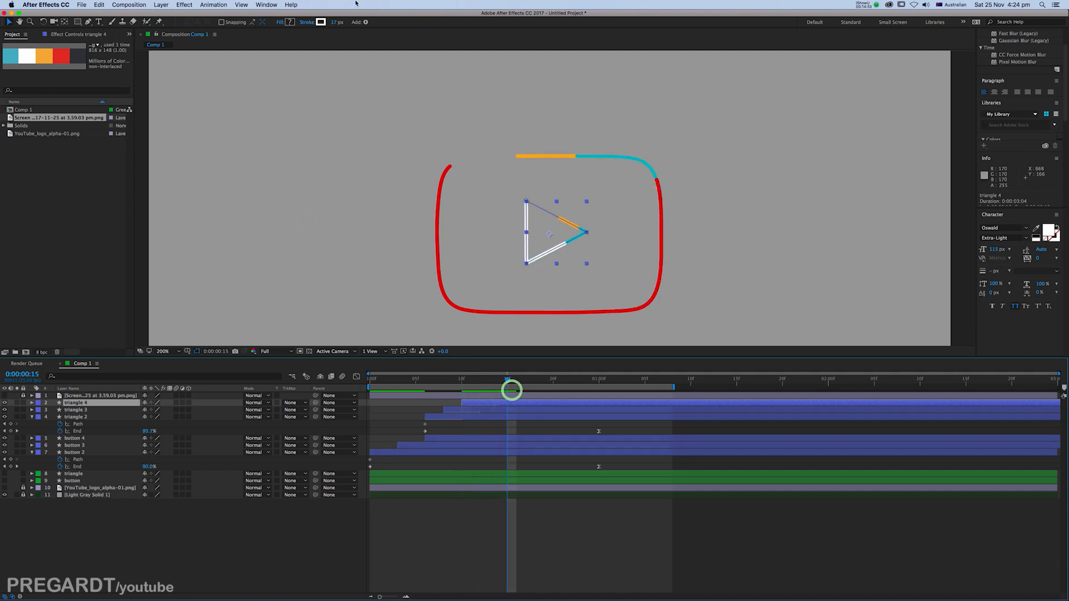
click(320, 24)
click(286, 262)
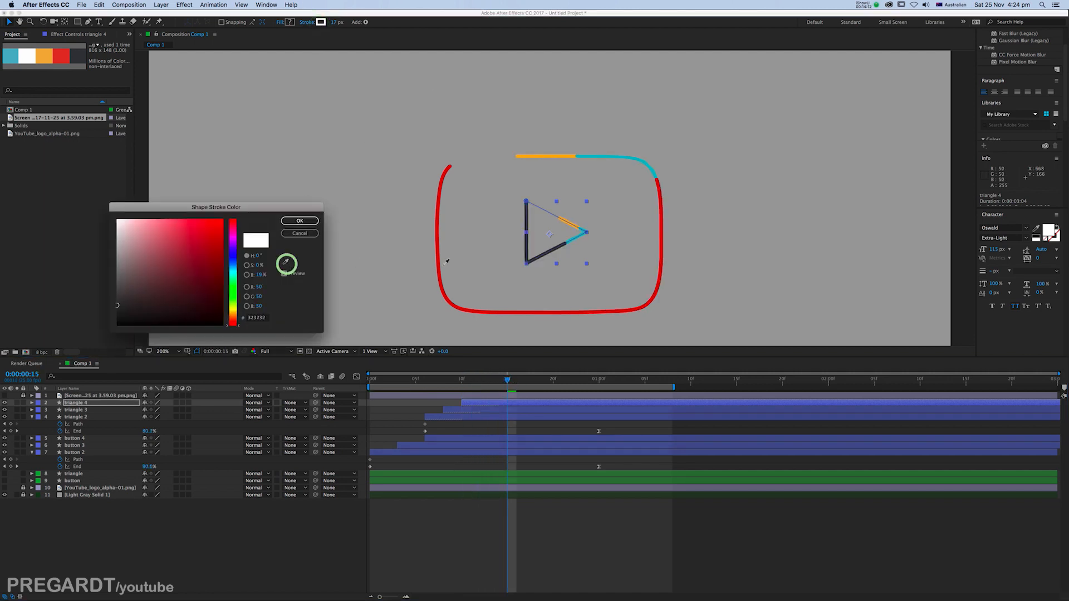
click(312, 221)
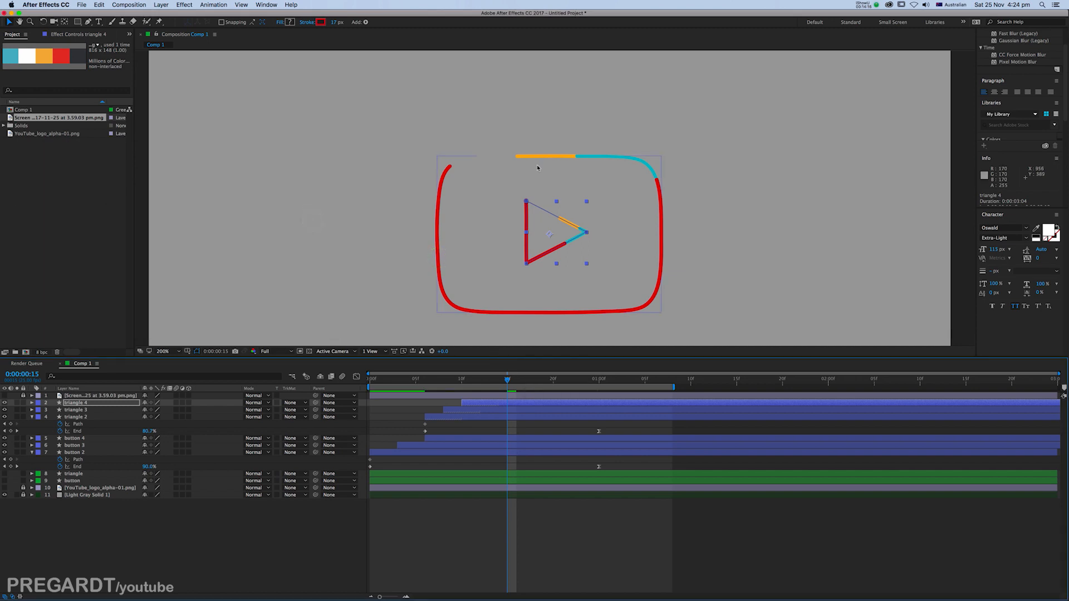
- Set the triangle 4 layer's stroke color to white and preview the animation
click(321, 23)
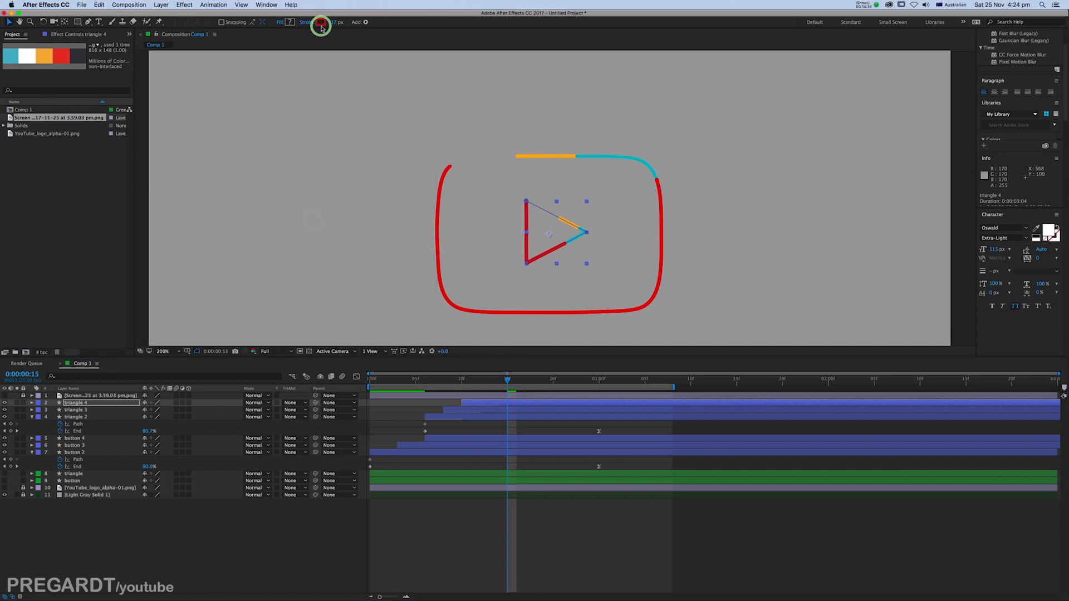
drag(175, 231, 104, 207)
click(300, 221)
key(0)
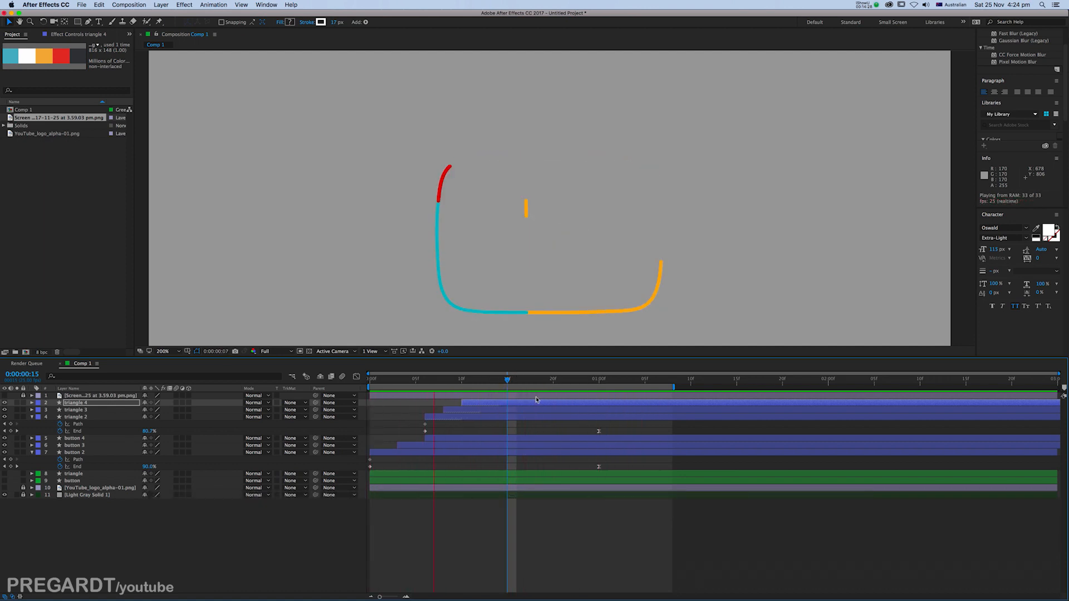
- Go to frame 12, collapse the triangle 2 layer's properties and create a new shape layer
drag(525, 382, 476, 381)
click(32, 417)
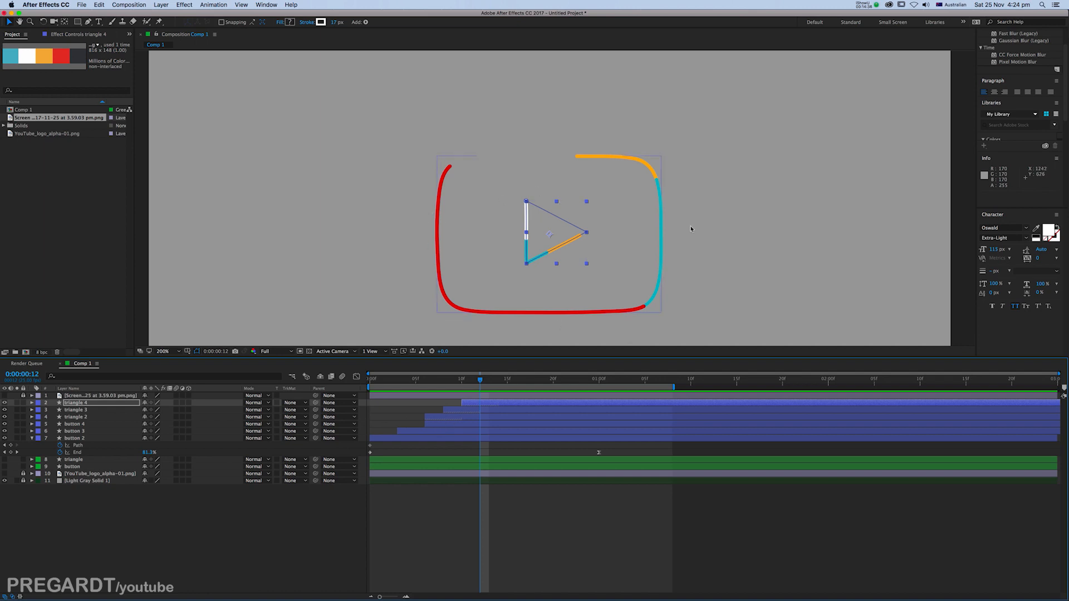
drag(626, 308, 629, 270)
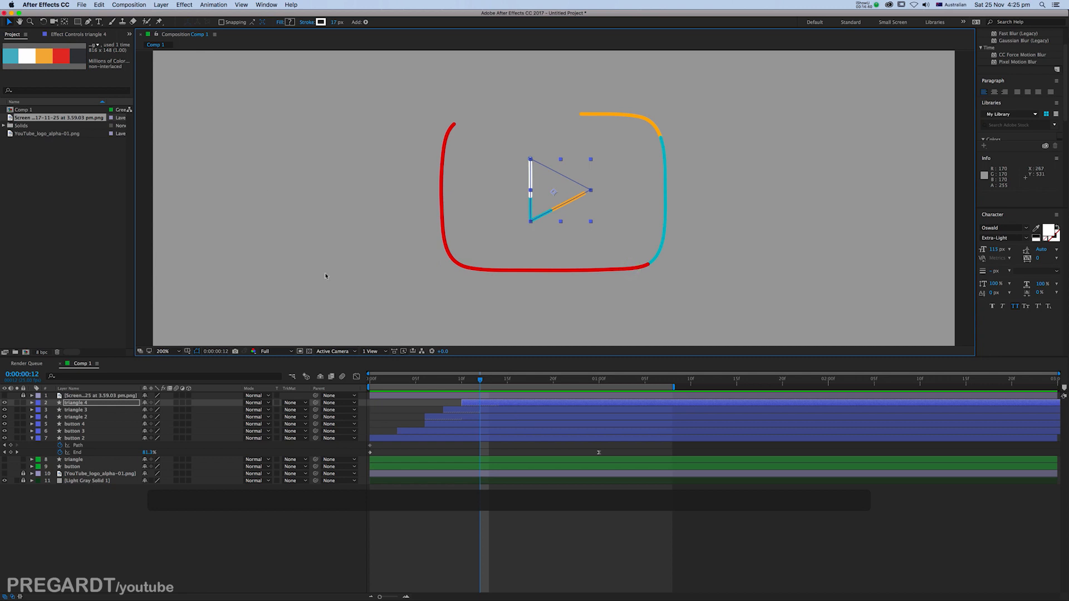
click(160, 5)
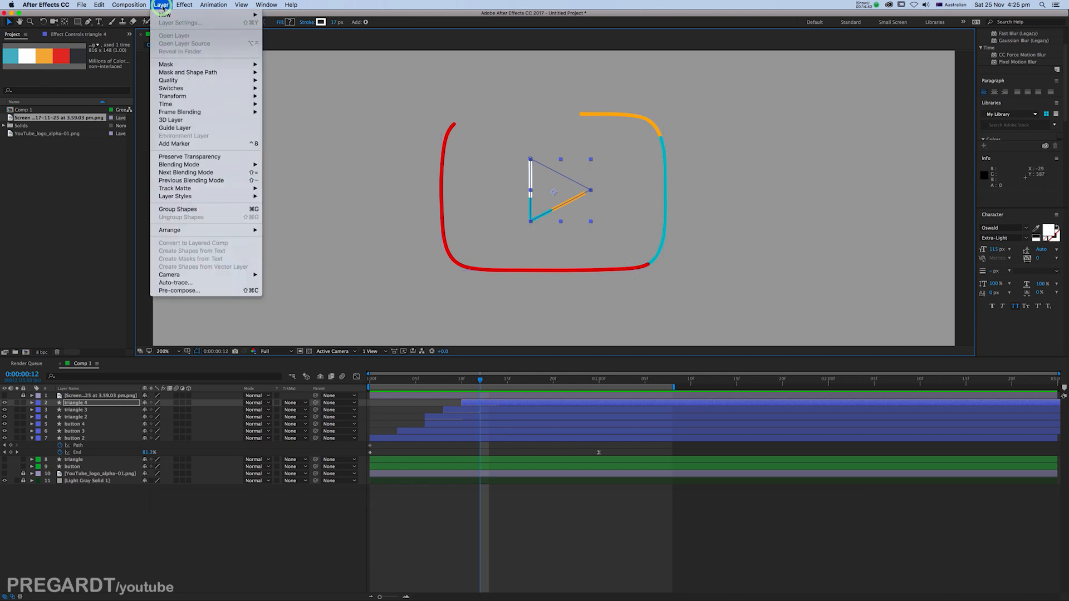
mouse_move(191, 16)
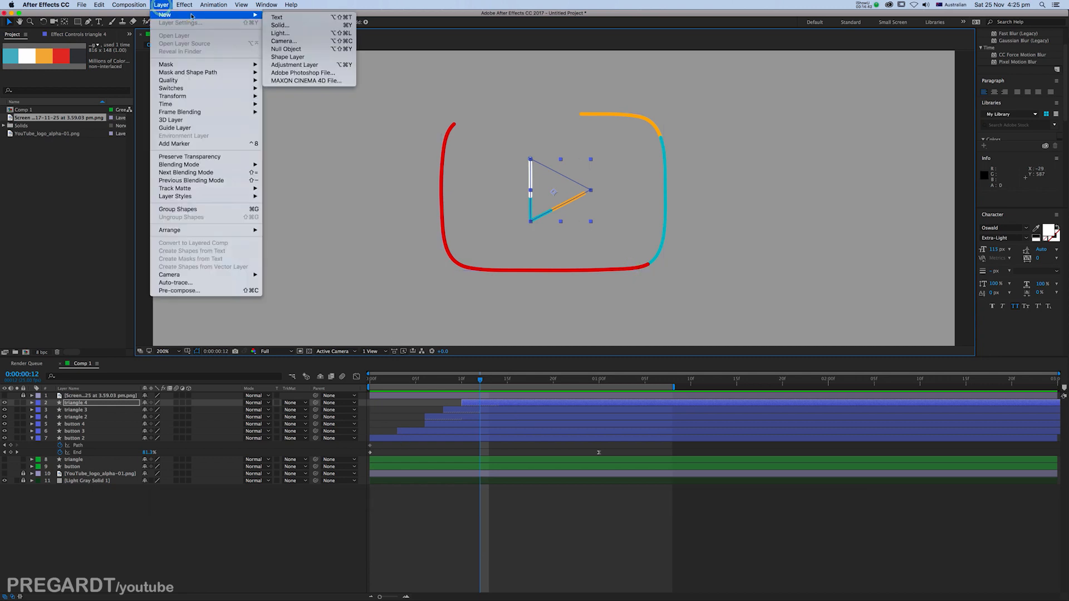
click(293, 58)
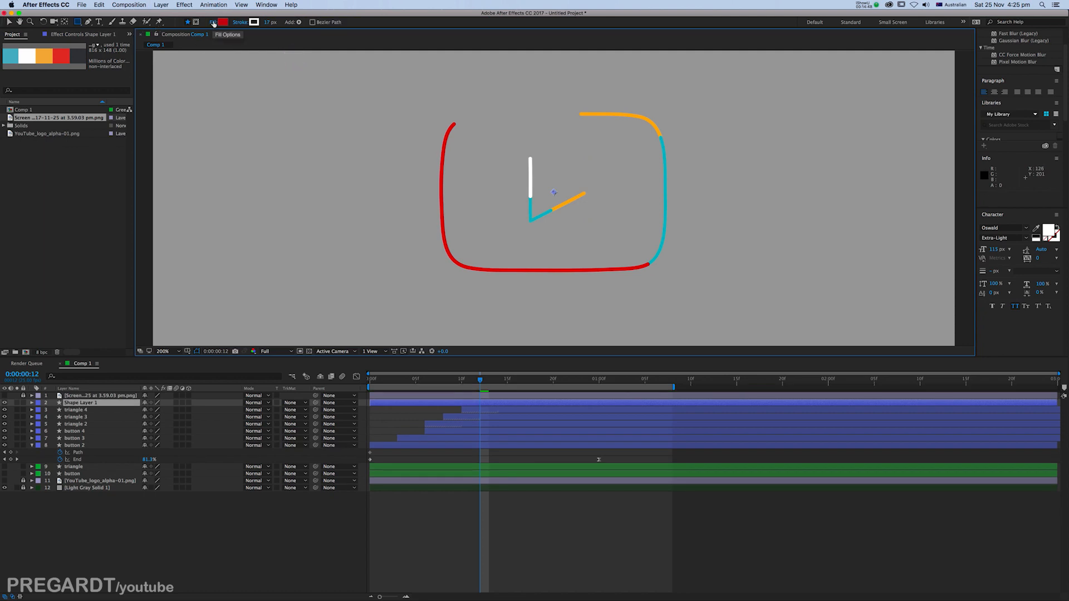
- Set the new shape layer's fill to None
click(213, 23)
click(12, 67)
drag(37, 52, 453, 117)
click(427, 135)
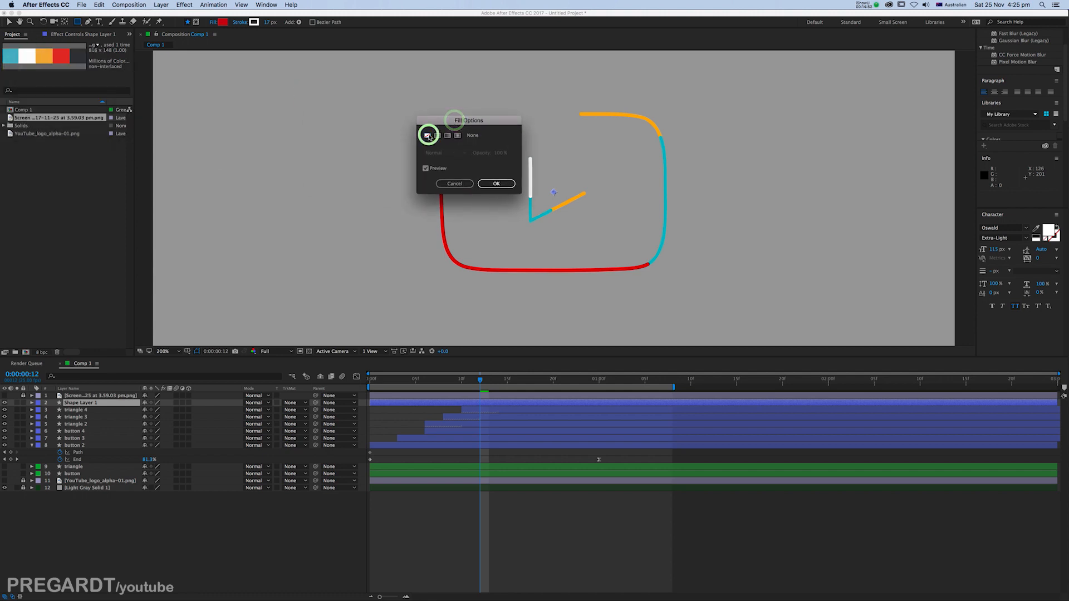
click(496, 183)
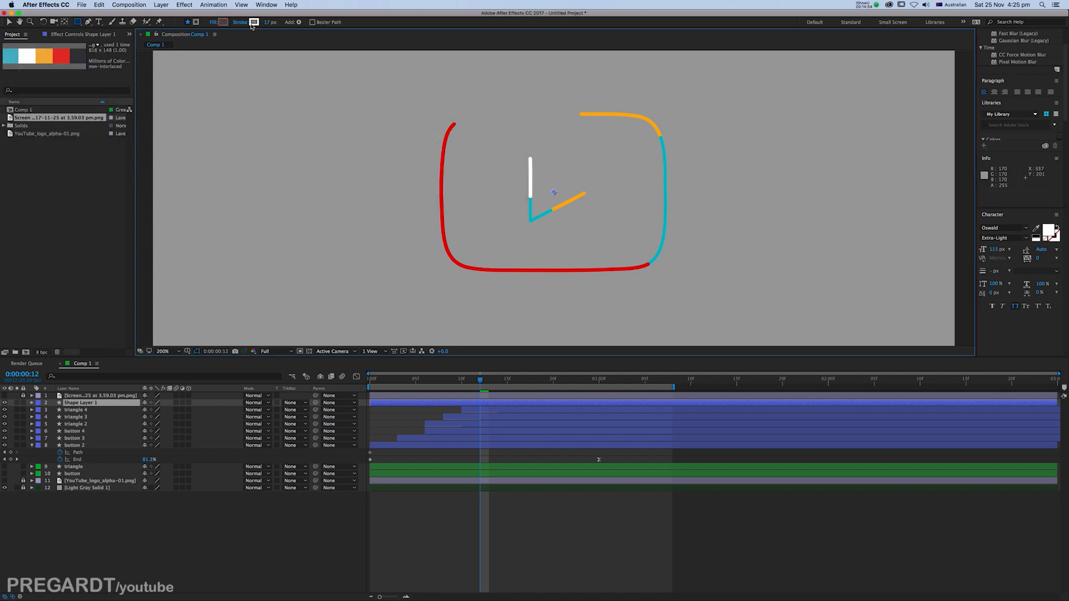
- Draw a curved three-point path with the Pen tool just outside the button's lower-left corner and smooth its middle point
click(88, 22)
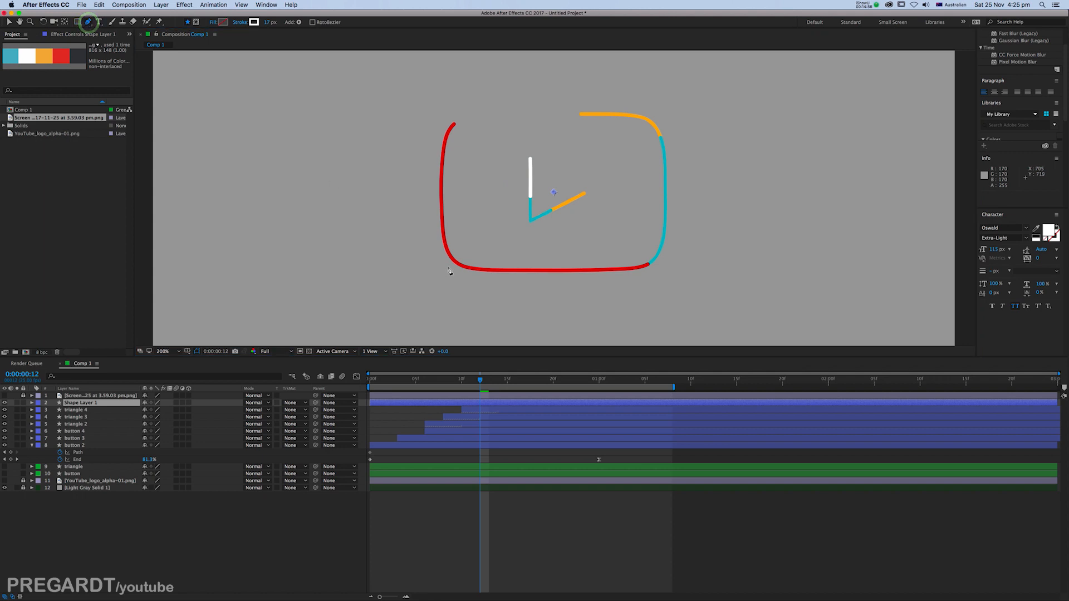
scroll(467, 277, up, 1)
drag(464, 273, 504, 187)
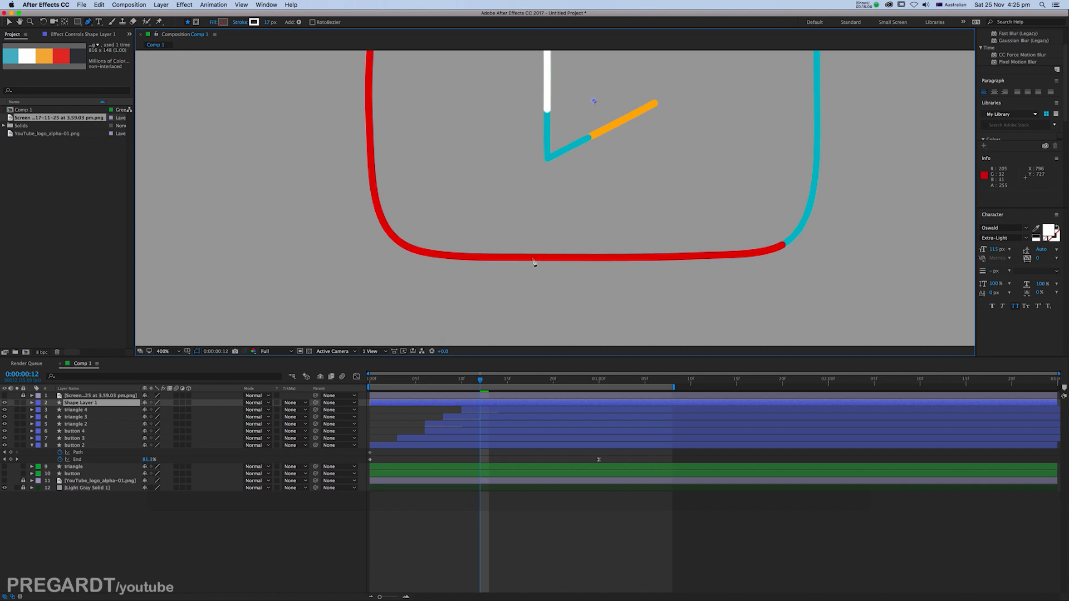
drag(365, 244, 376, 255)
drag(446, 277, 470, 280)
click(365, 245)
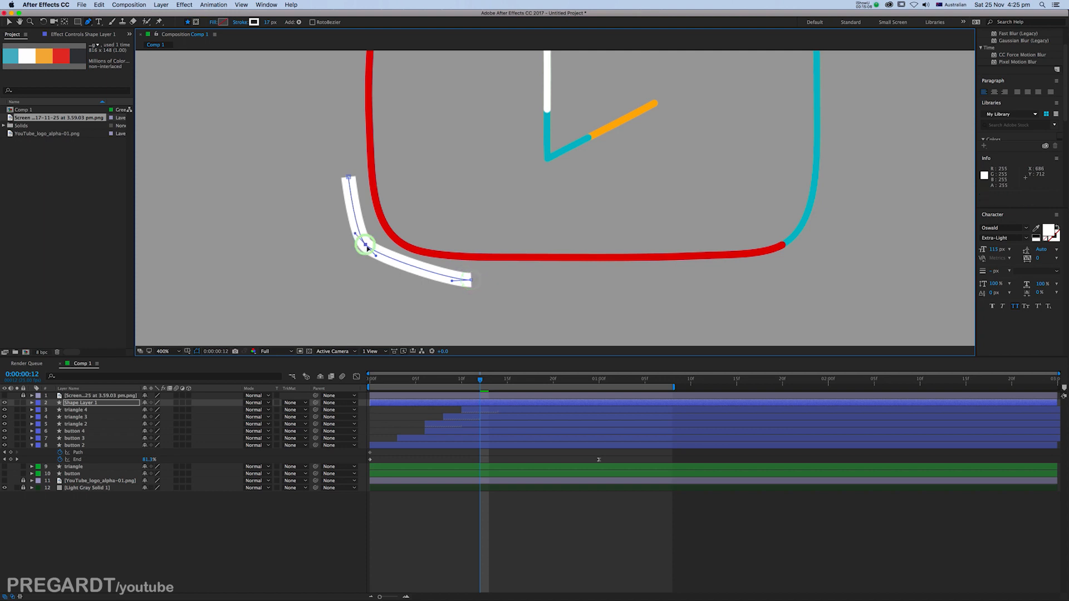
drag(378, 259, 340, 230)
drag(364, 248, 405, 283)
- Set the corner curve's stroke width to 7 px and nudge its middle point
drag(266, 23, 257, 22)
click(265, 24)
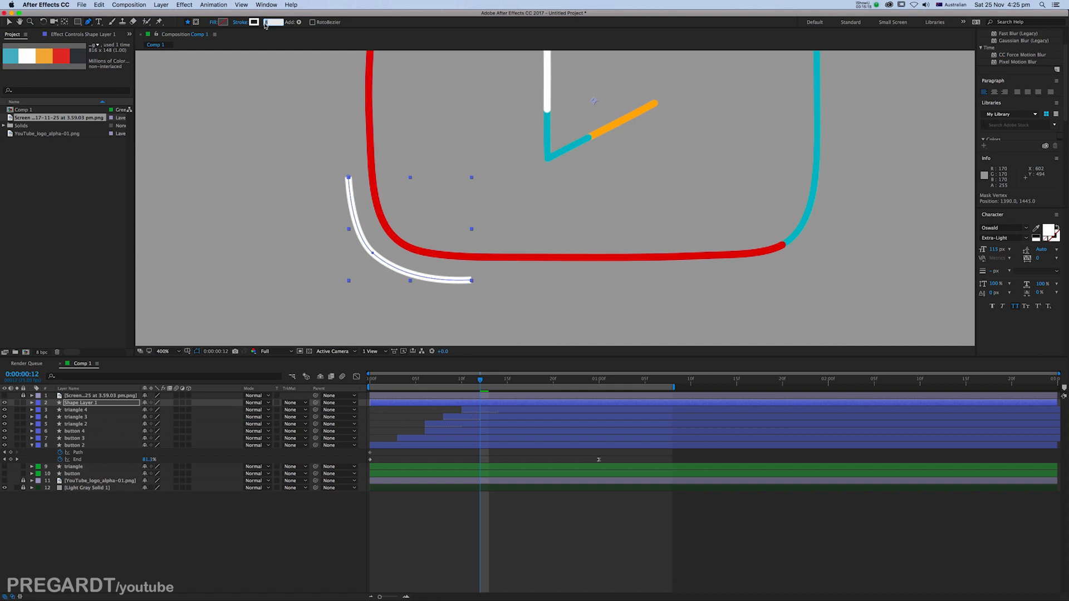
text(7)
key(Return)
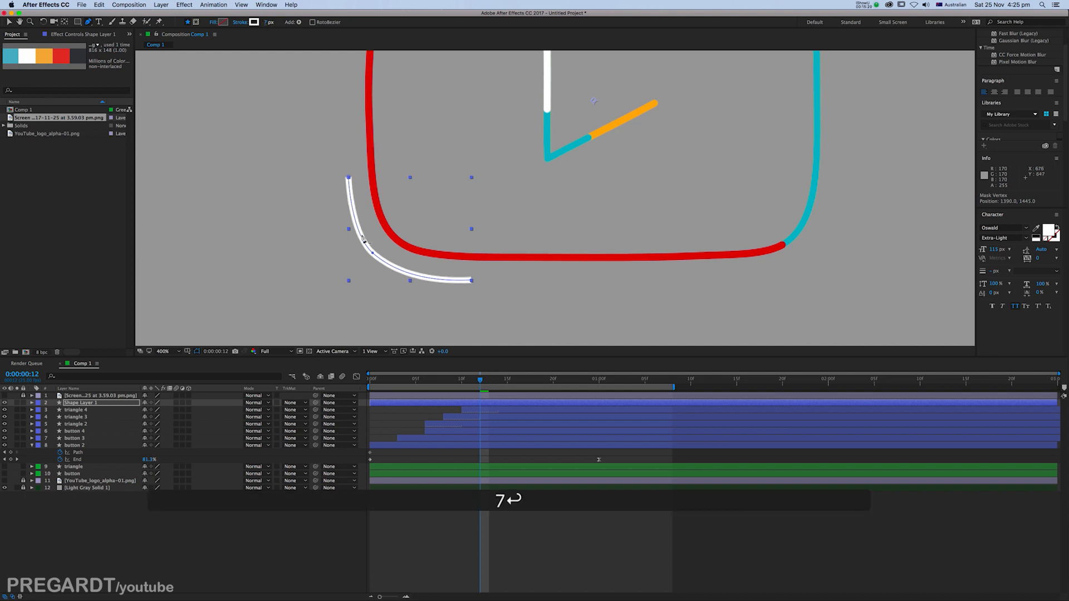
click(374, 253)
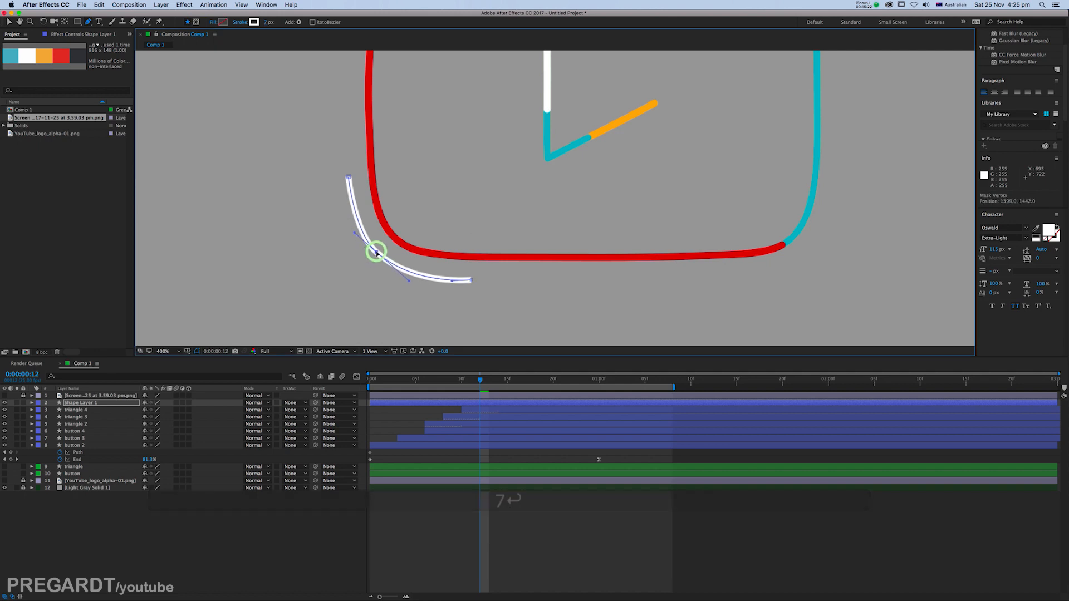
- Set the Line Cap of Shape Layer 1's stroke to Round Cap
click(32, 403)
click(39, 410)
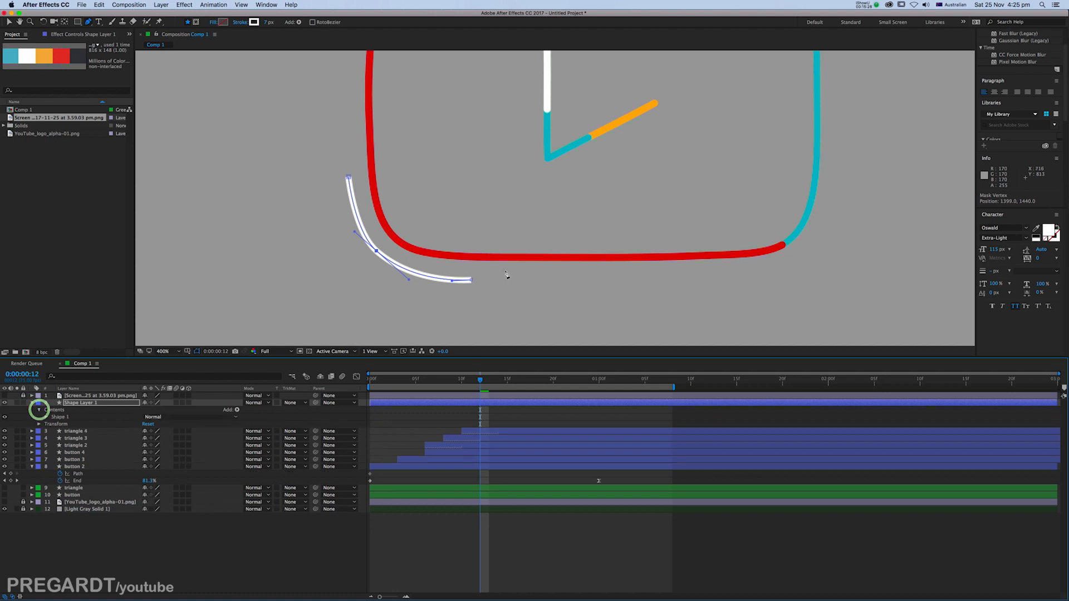
scroll(475, 300, down, 1)
scroll(478, 302, up, 3)
drag(479, 303, 546, 130)
drag(459, 325, 571, 116)
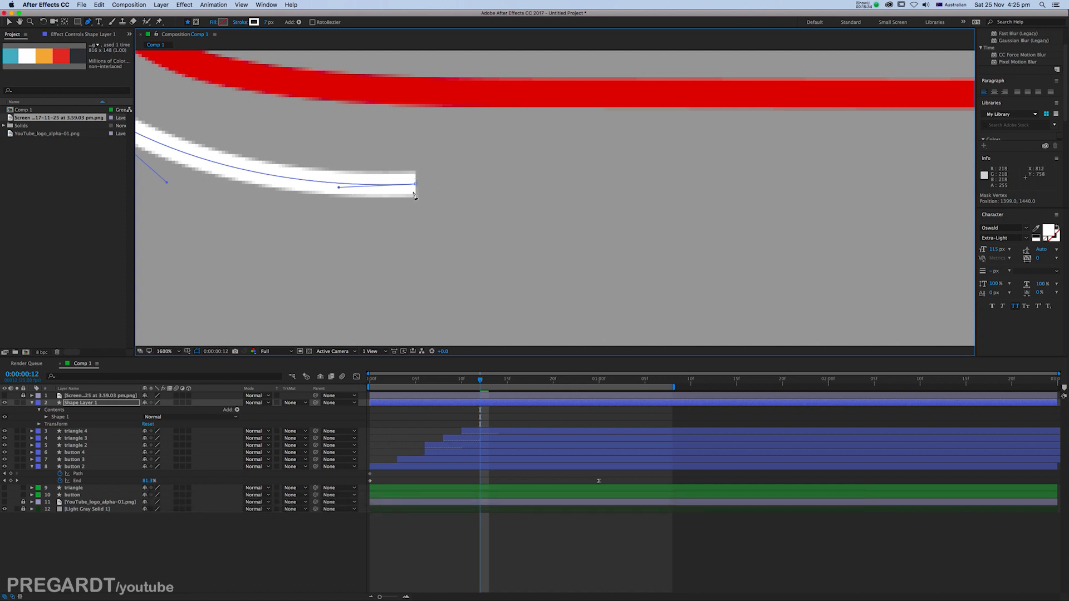
key(comma)
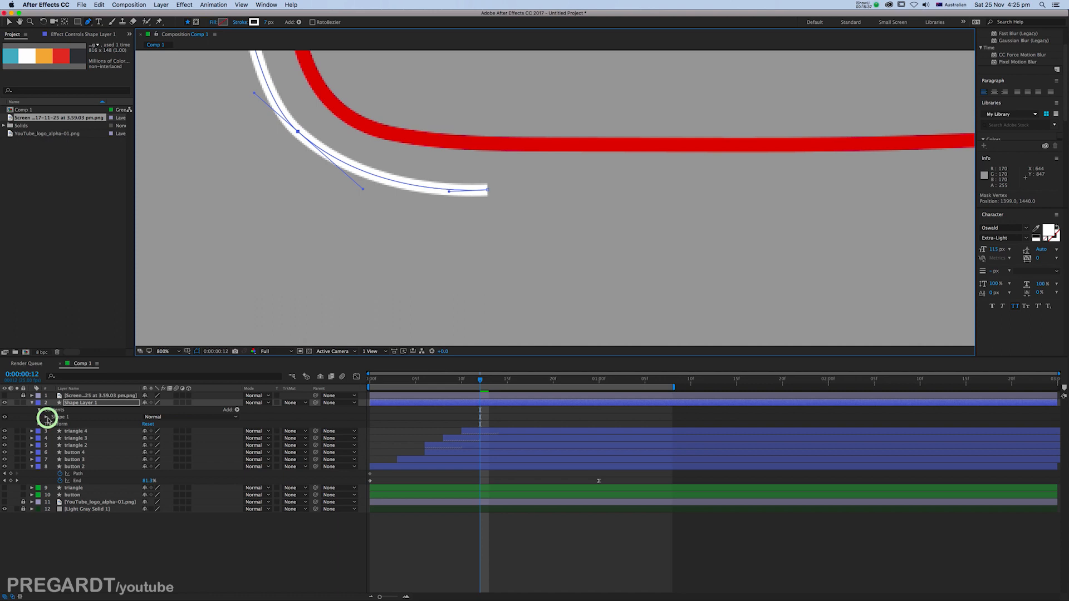
click(46, 418)
click(54, 432)
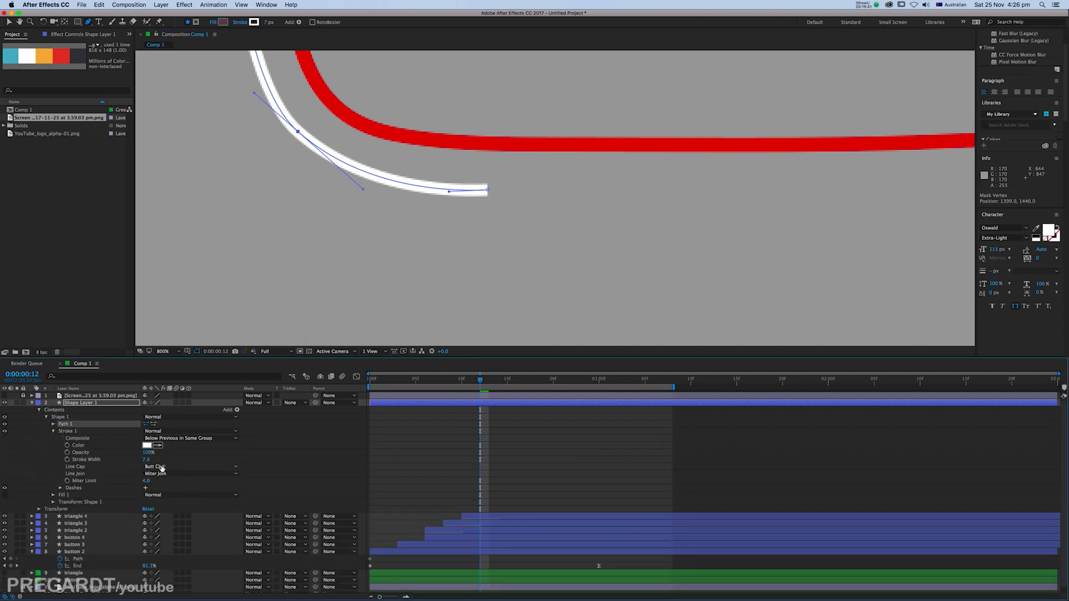
click(165, 470)
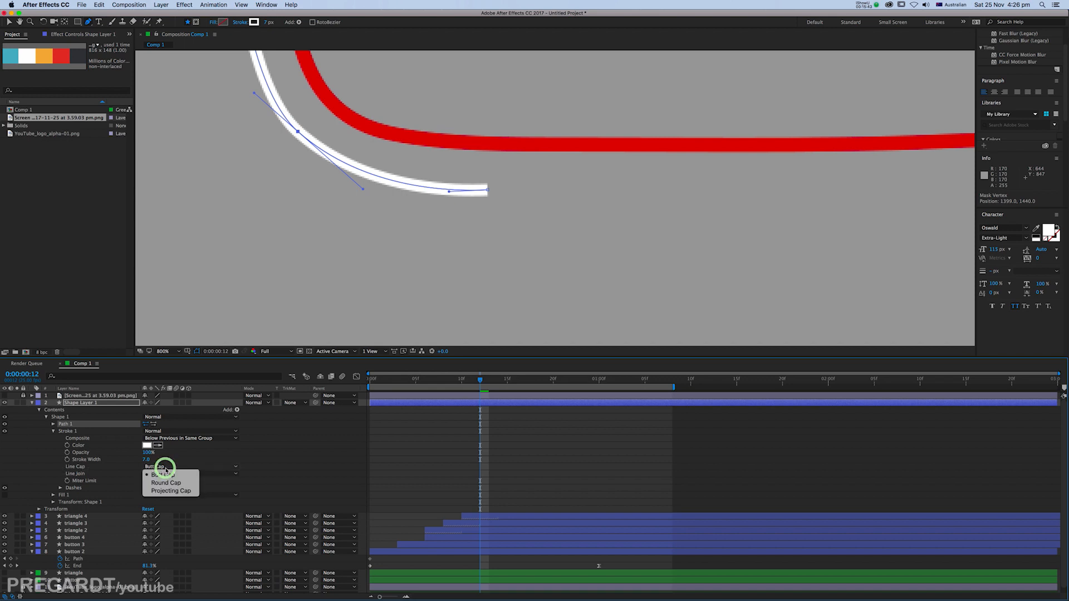
click(161, 482)
- Refine the corner curve by adjusting its middle point and bezier handles so that it bends evenly around the button's corner
key(period)
key(comma)
key(comma)
drag(376, 206, 365, 274)
click(388, 161)
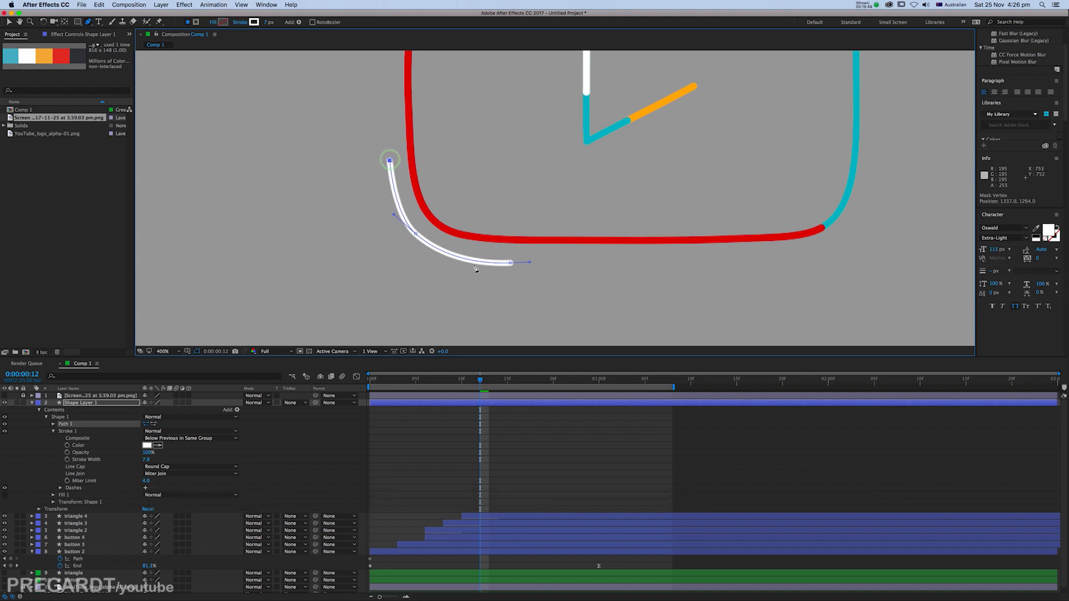
click(416, 234)
click(448, 261)
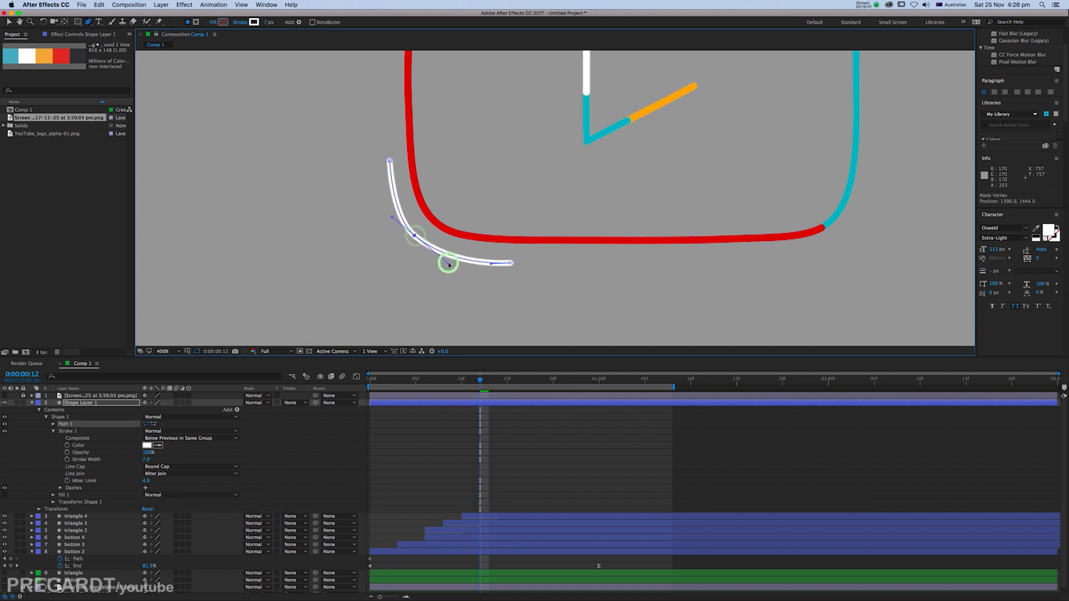
- Add Trim Paths to Shape Layer 1's corner curve and expand its Start, End and Offset properties
click(237, 411)
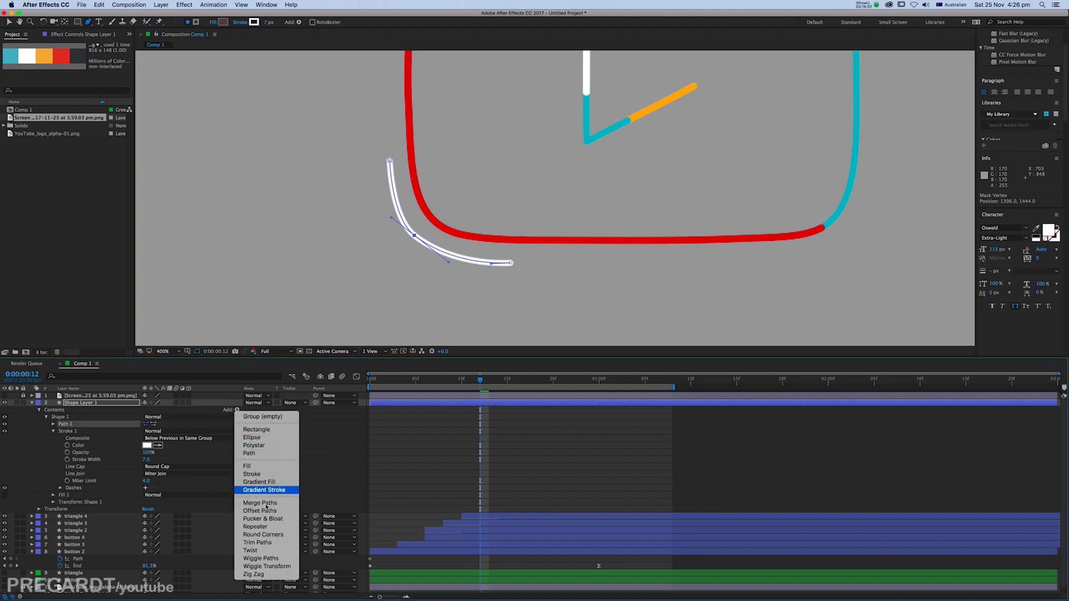
click(266, 542)
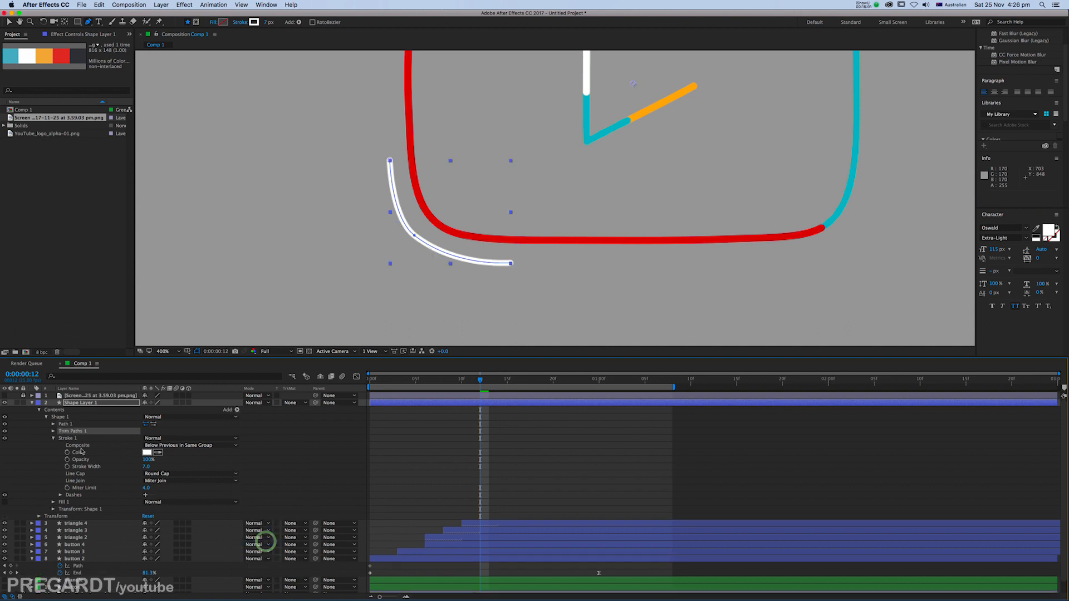
click(55, 440)
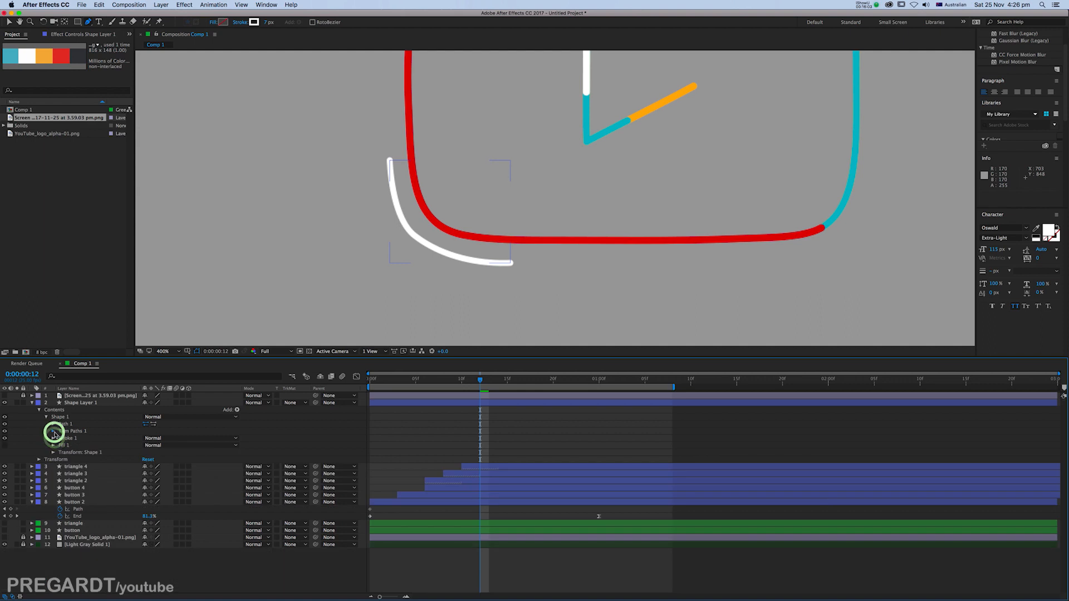
click(54, 432)
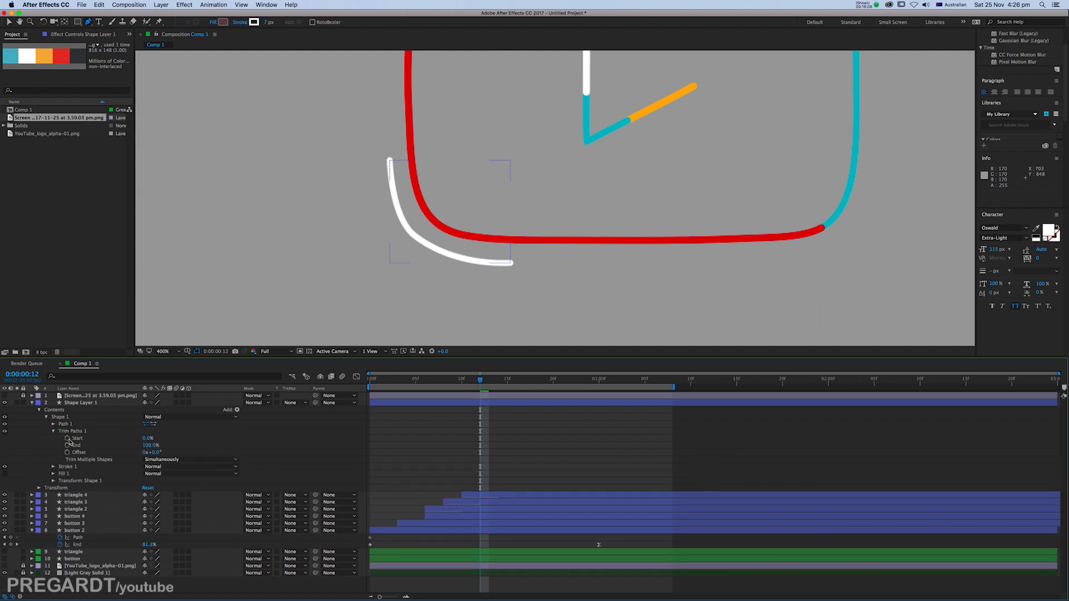
- Add keyframes for Shape Layer 1's Trim Paths Start and End at frame 12 and show only its keyframed properties
click(68, 438)
click(68, 446)
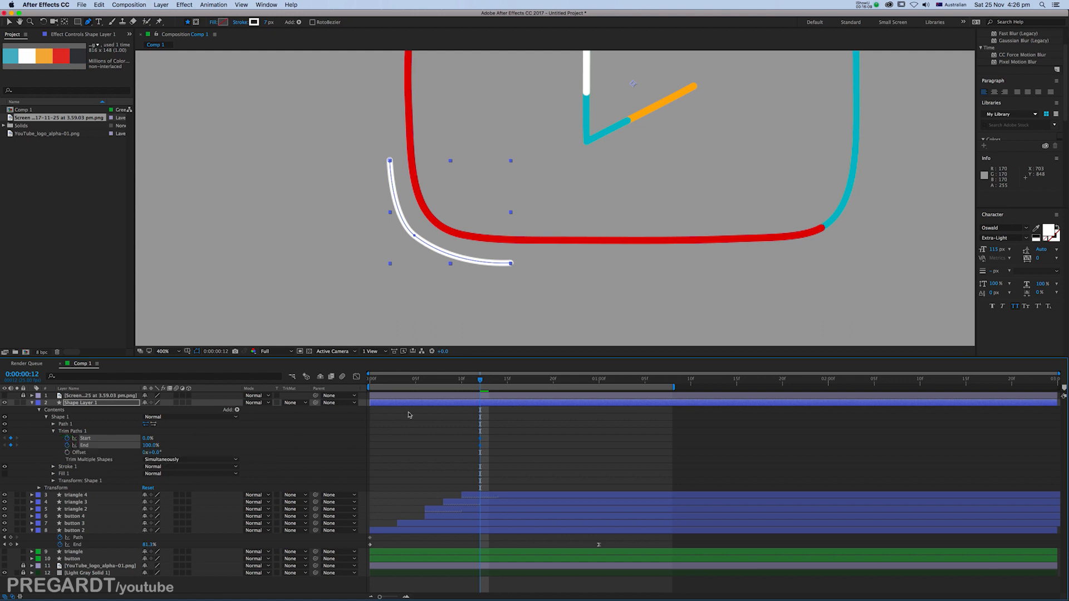
key(u)
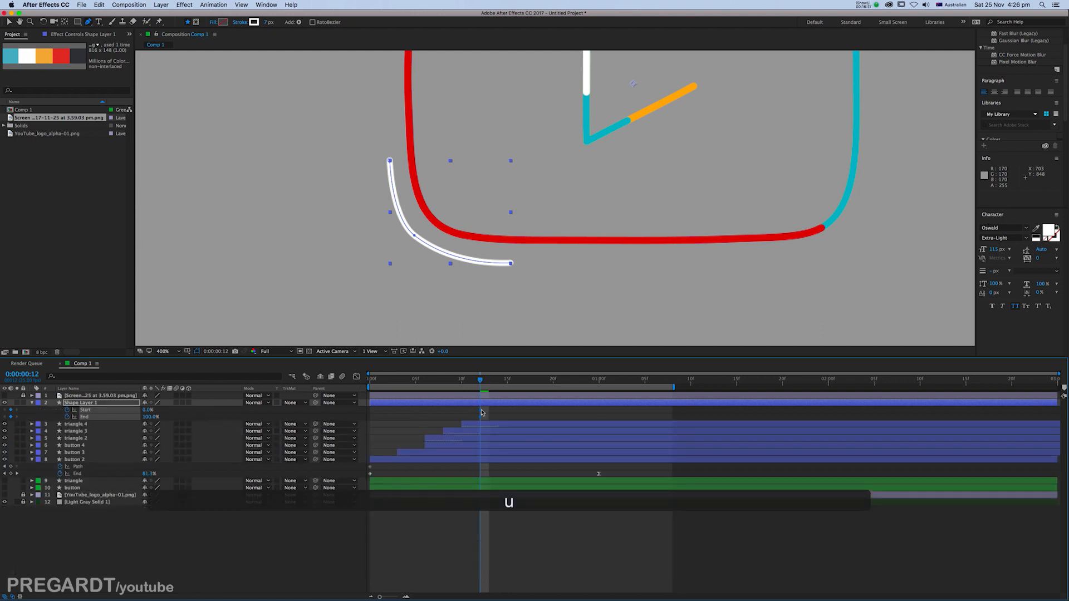
- Move Shape Layer 1's Start and End keyframes to frame 9 and keep both properties selected
drag(468, 384, 426, 384)
scroll(450, 312, down, 2)
drag(530, 237, 511, 280)
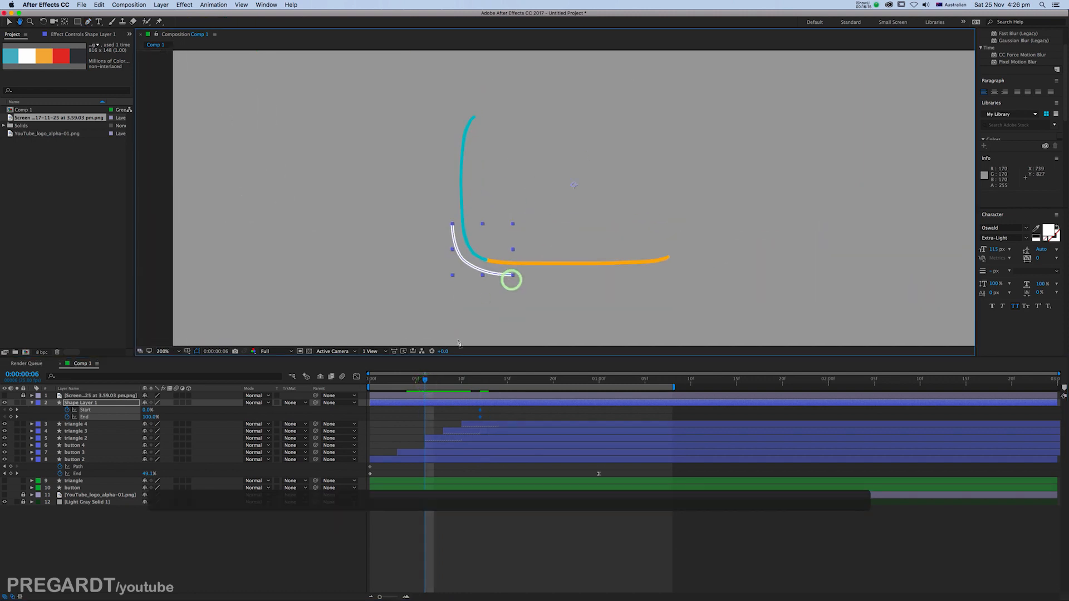
drag(422, 380, 459, 420)
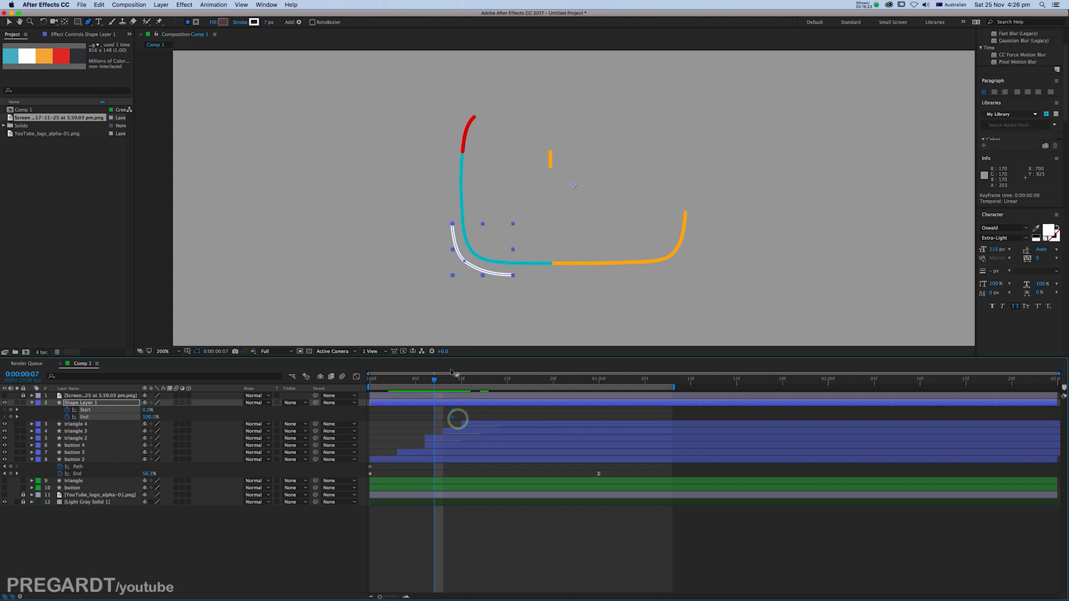
drag(464, 262, 464, 263)
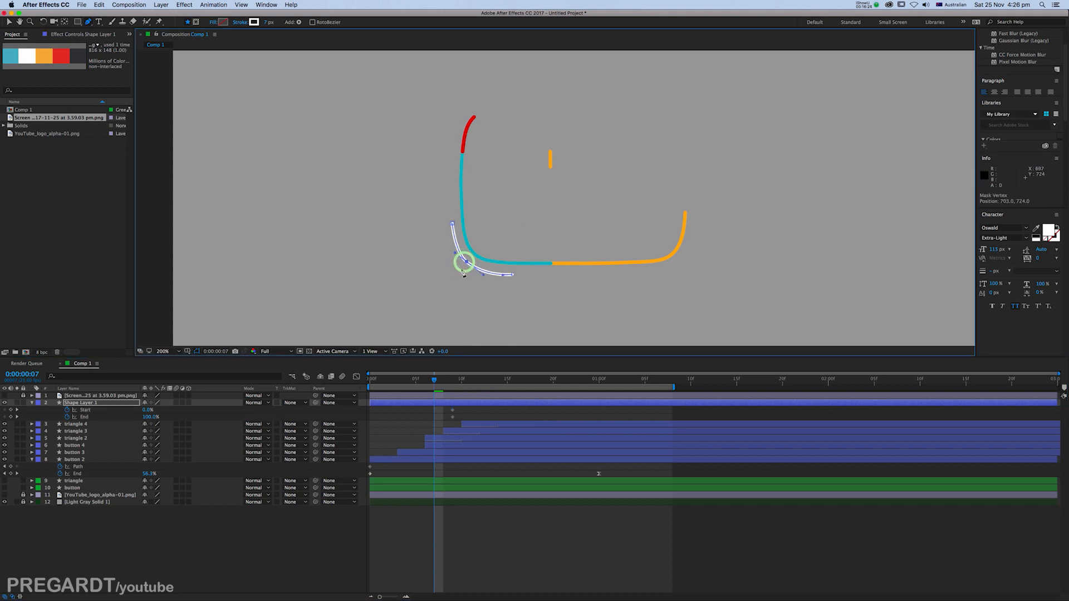
drag(455, 413, 451, 419)
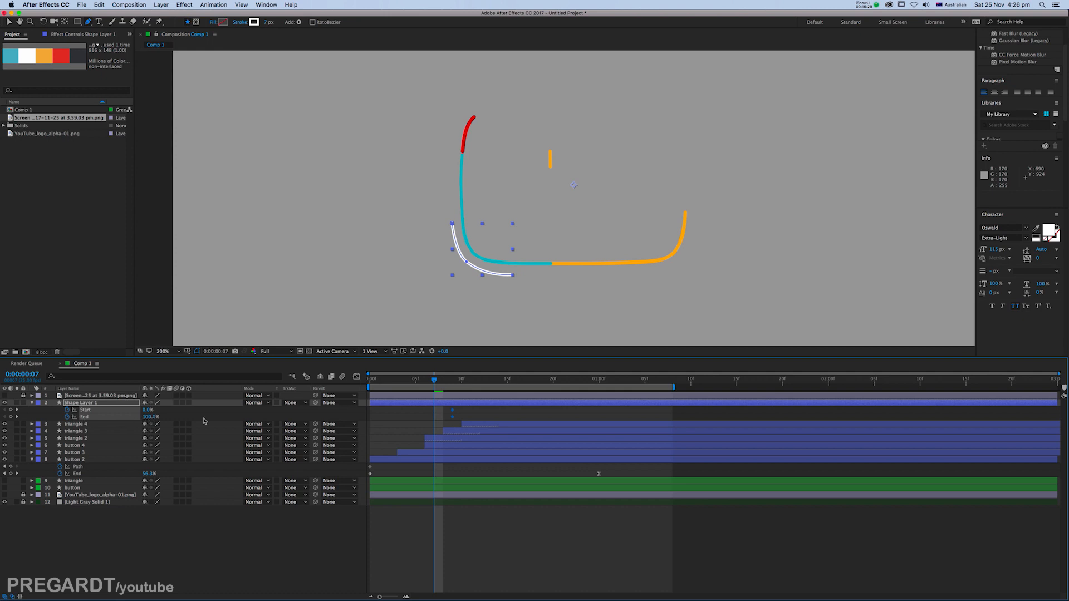
- Shift Shape Layer 1 to begin at frame 7 and set its Trim Paths End to 0% there
drag(391, 405, 456, 406)
drag(150, 420, 80, 417)
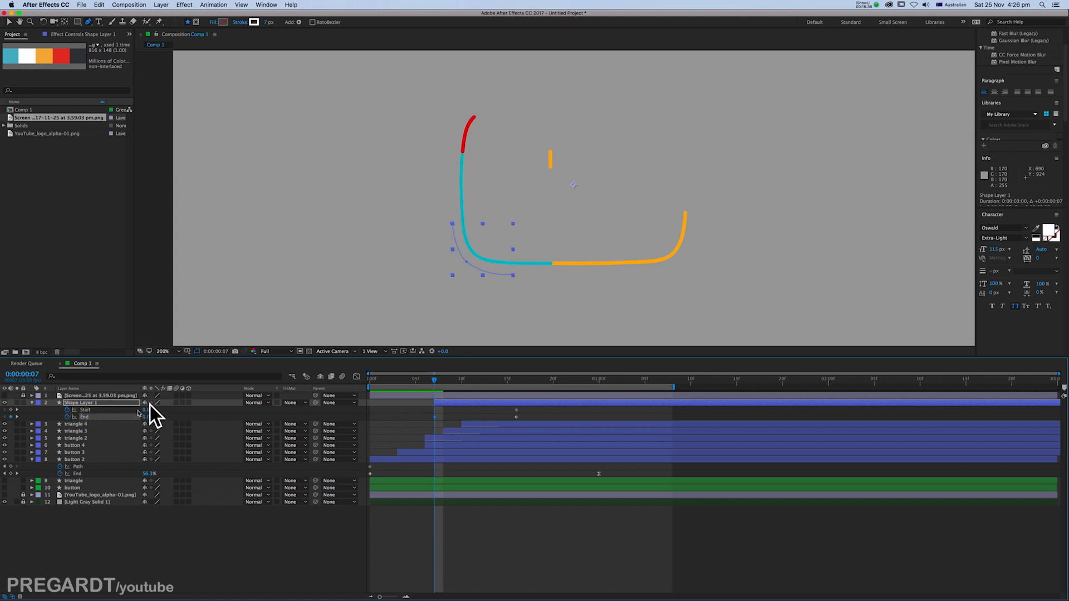
- Set Shape Layer 1's Start to 100% at frame 16 and delay its first Start keyframe to frame 11
click(509, 413)
mouse_move(515, 411)
mouse_down()
mouse_move(433, 412)
mouse_move(453, 379)
mouse_move(516, 396)
mouse_up()
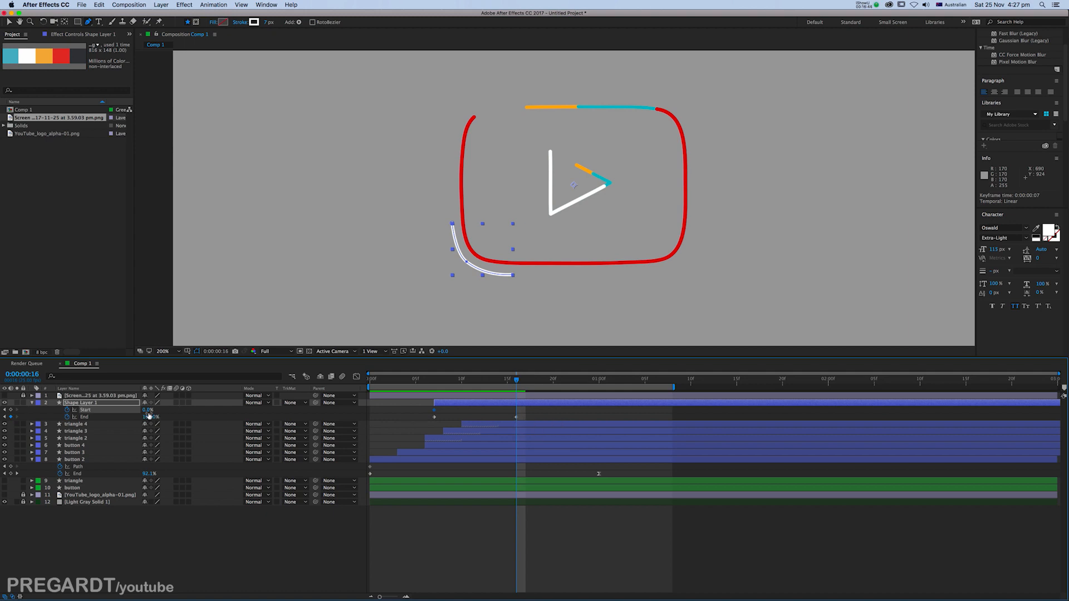
drag(158, 413, 222, 421)
click(444, 412)
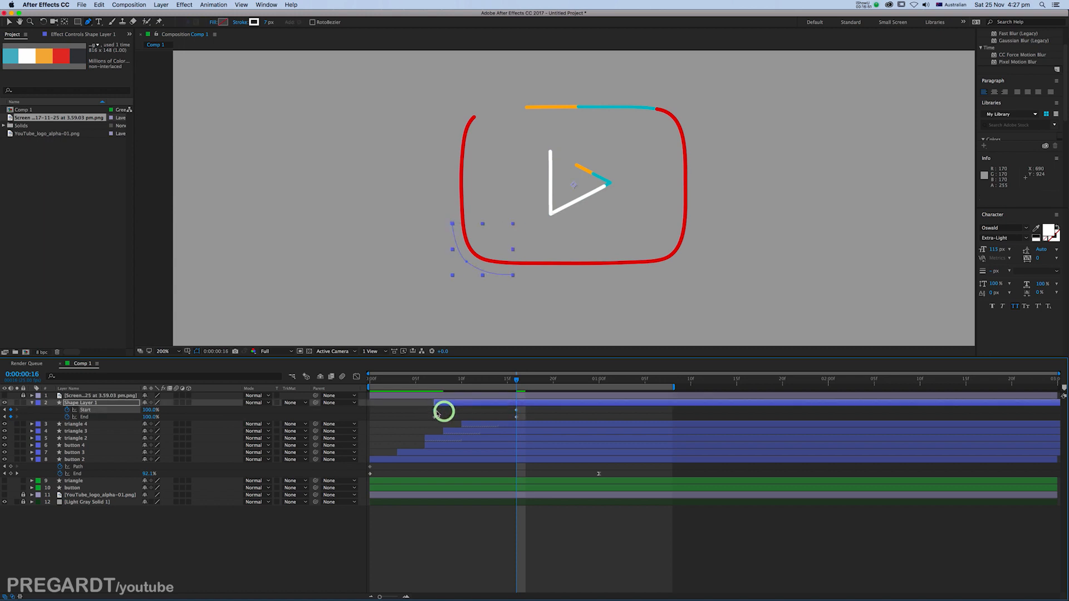
drag(435, 413, 510, 423)
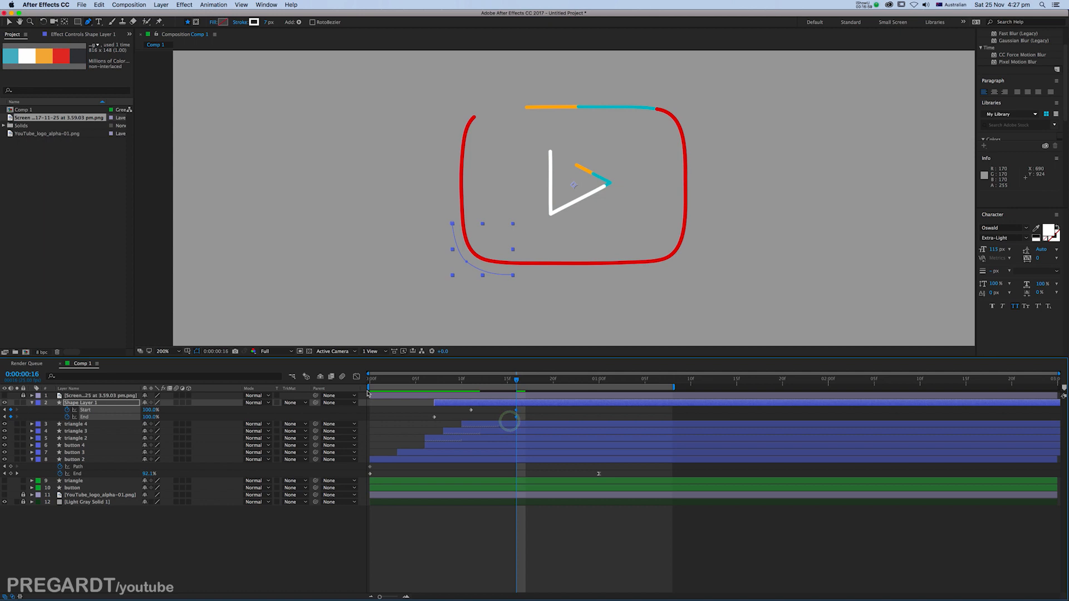
- Apply Easy Ease to Shape Layer 1's last Start and End keyframes, move them to frame 18, and preview the animation
key(F9)
drag(517, 415, 531, 417)
key(0)
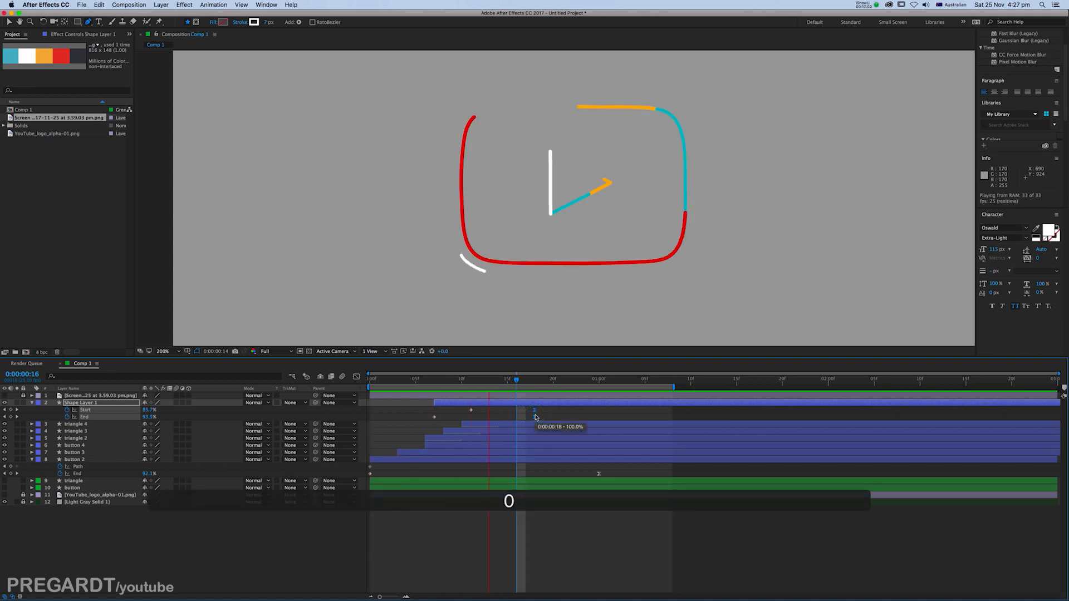
key(0)
key(0)
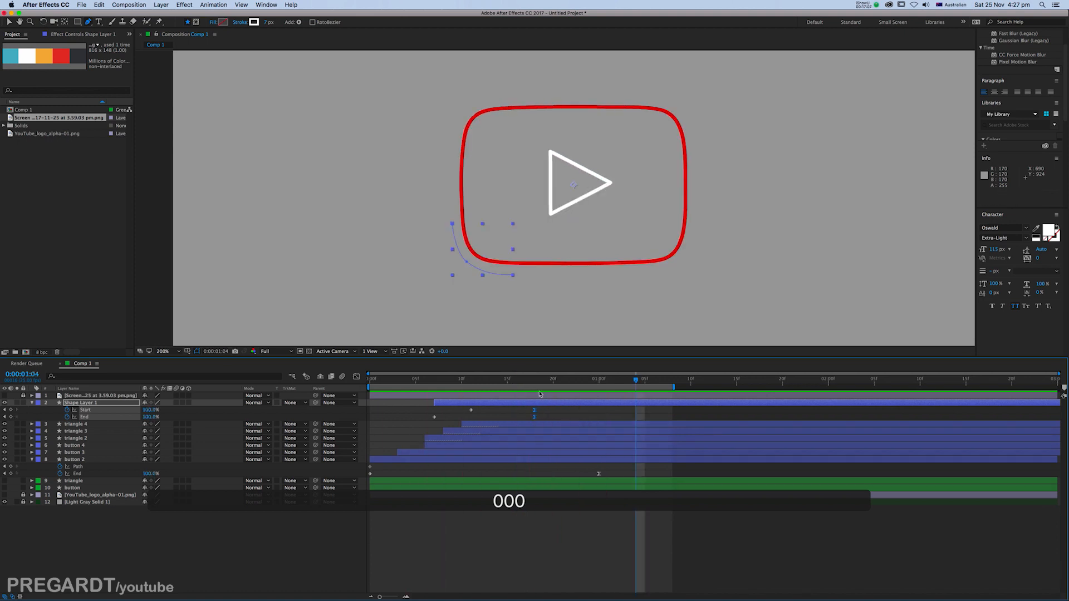
- Trim the end of Shape Layer 1 to its last keyframes at frame 18 and preview the result
key(super+shift+d)
drag(638, 404, 539, 406)
key(0)
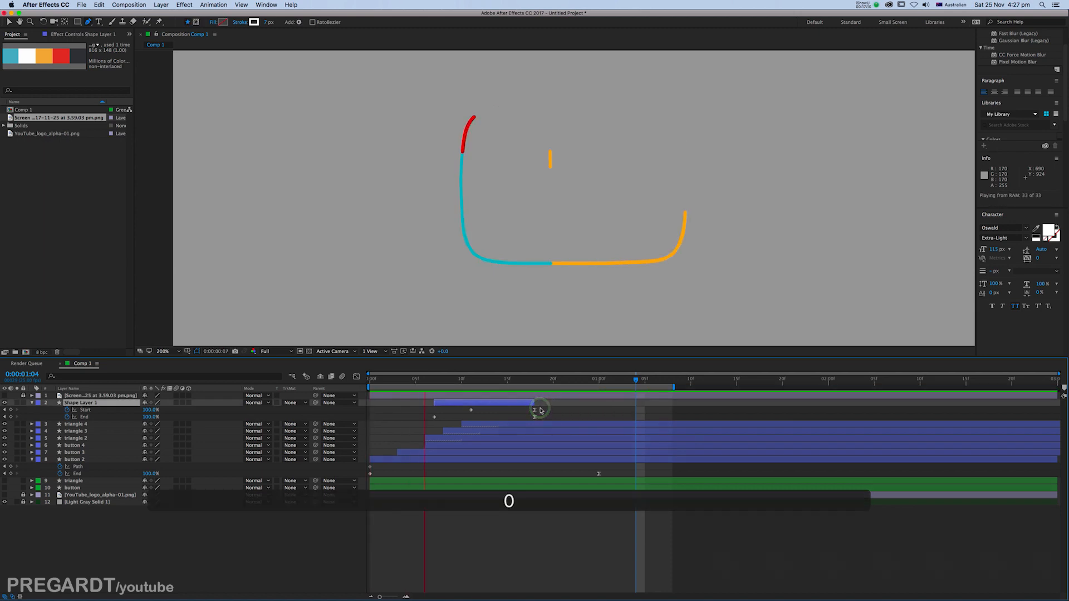
key(0)
key(0)
key(0)
key(0)
key(0)
key(0)
- Shift Shape Layer 1 to frame 0 and retime its first Start keyframe to frame 2 and its last keyframes to frame 7
drag(498, 381, 407, 380)
drag(482, 405, 402, 420)
drag(407, 410, 390, 412)
click(420, 417)
drag(462, 407, 480, 382)
key(0)
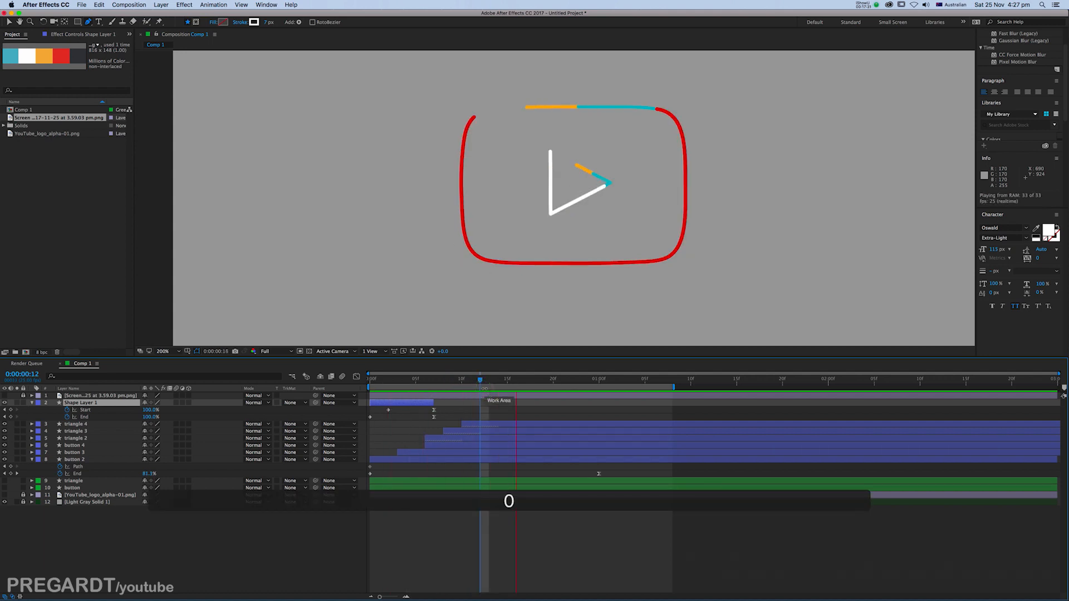
key(0)
- Extend Shape Layer 1's last Start and End keyframes and its layer end to frame 10, and preview the timing
drag(442, 407, 465, 408)
key(0)
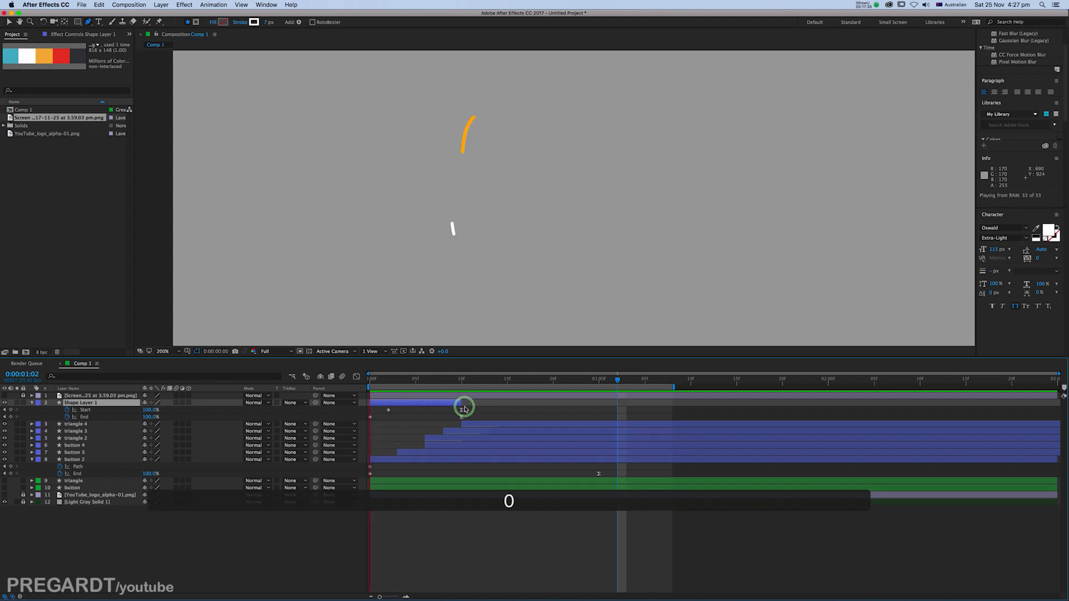
key(0)
key(0)
key(0)
key(0)
- Extend the corner curve upward along the button's side with a new Pen tool point above its upper end, and preview it
click(421, 384)
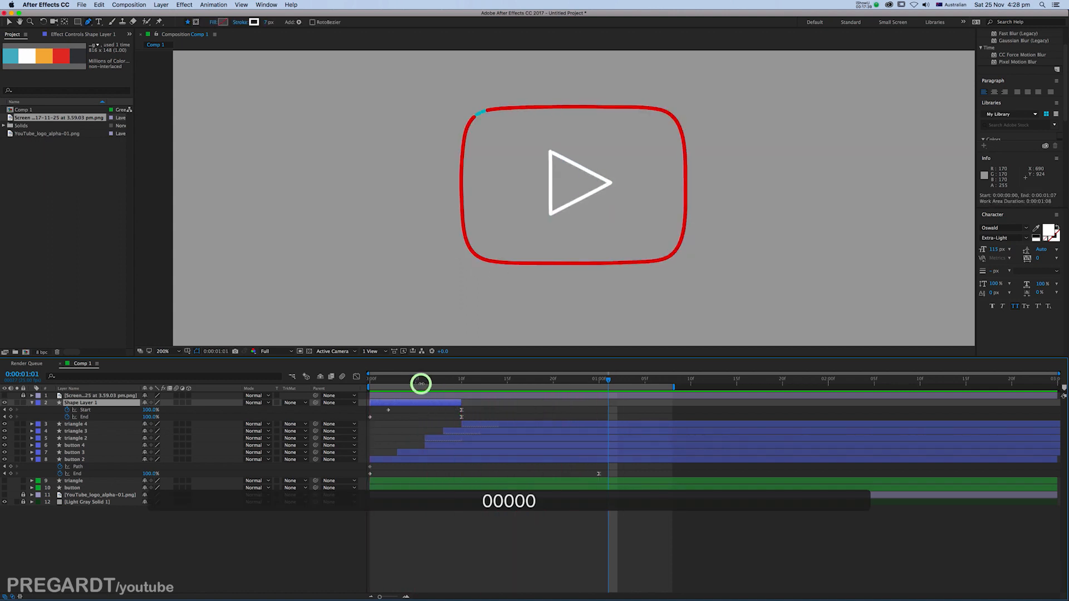
drag(422, 384, 411, 381)
click(424, 418)
click(426, 404)
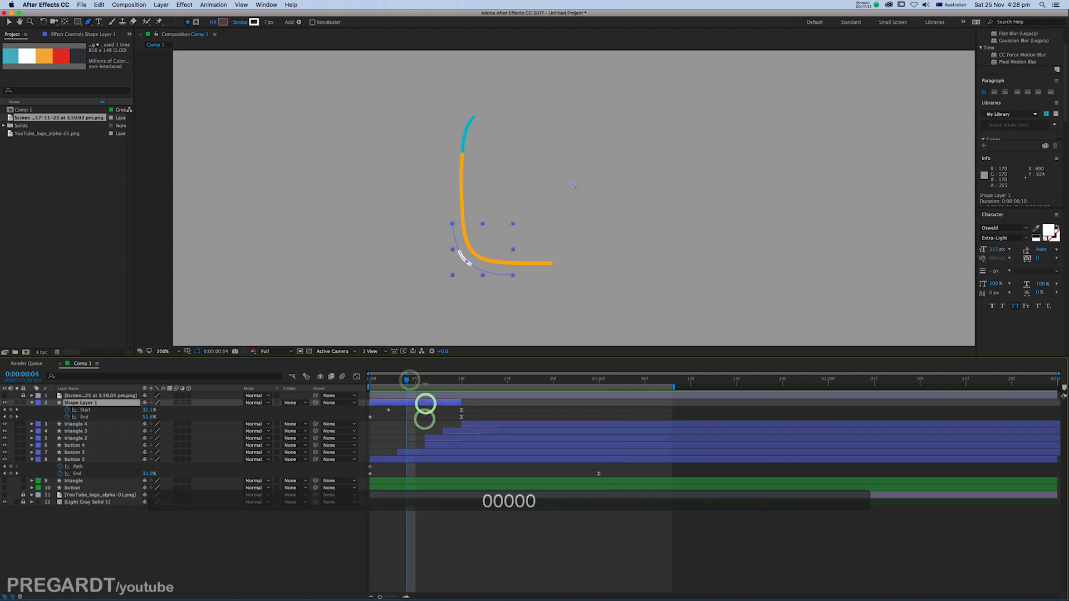
click(87, 22)
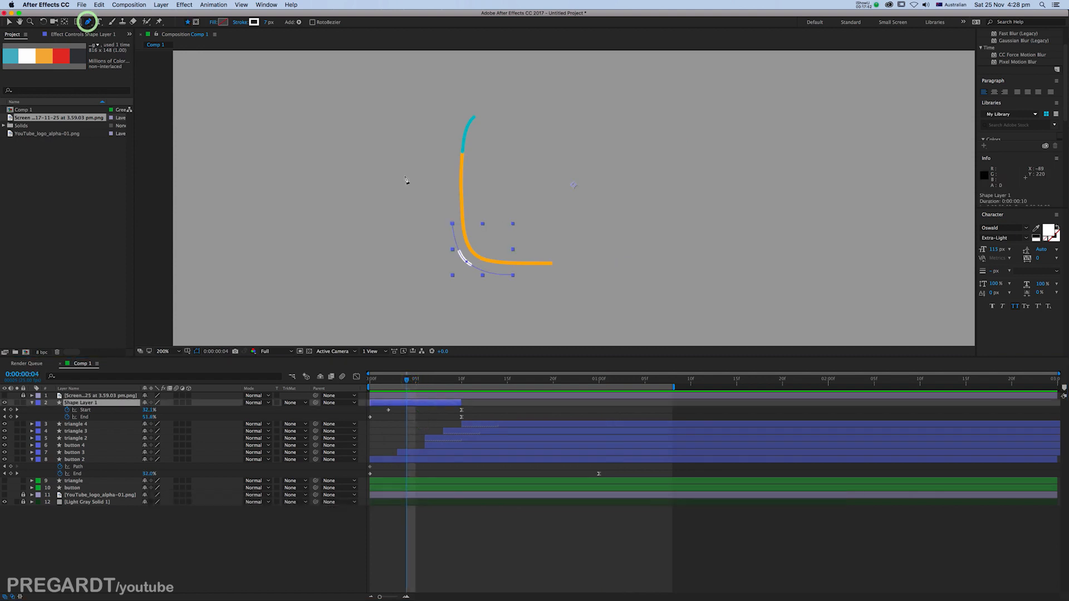
click(452, 223)
click(452, 173)
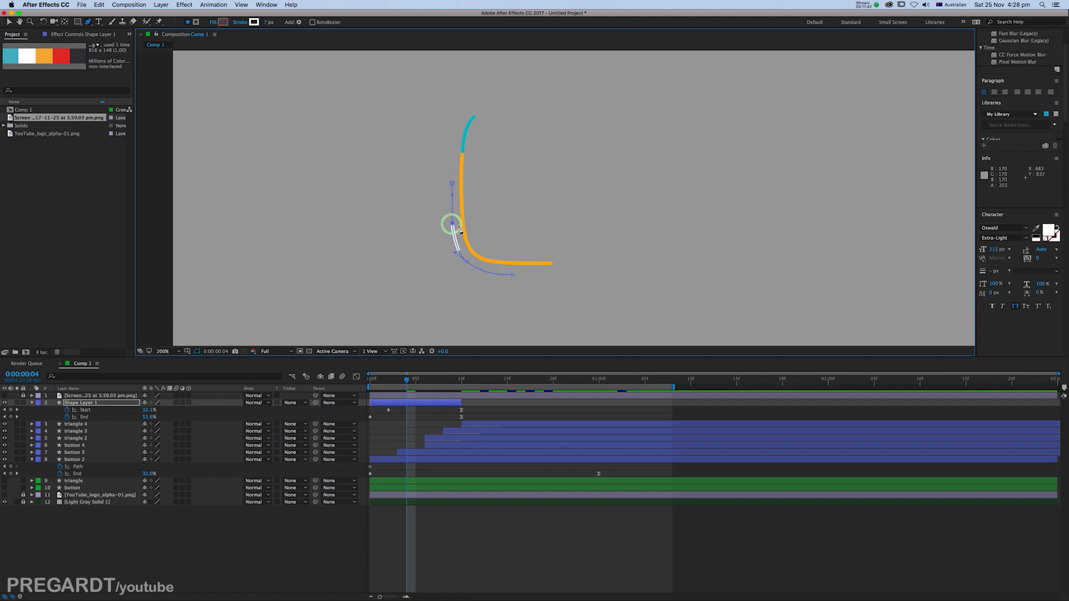
click(452, 197)
click(451, 184)
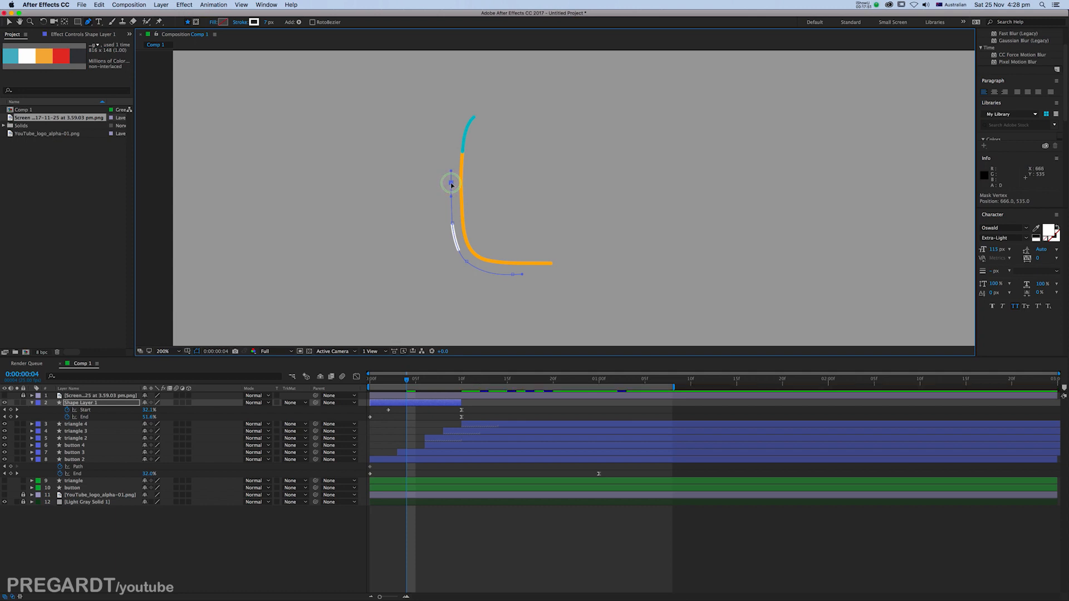
key(KP_0)
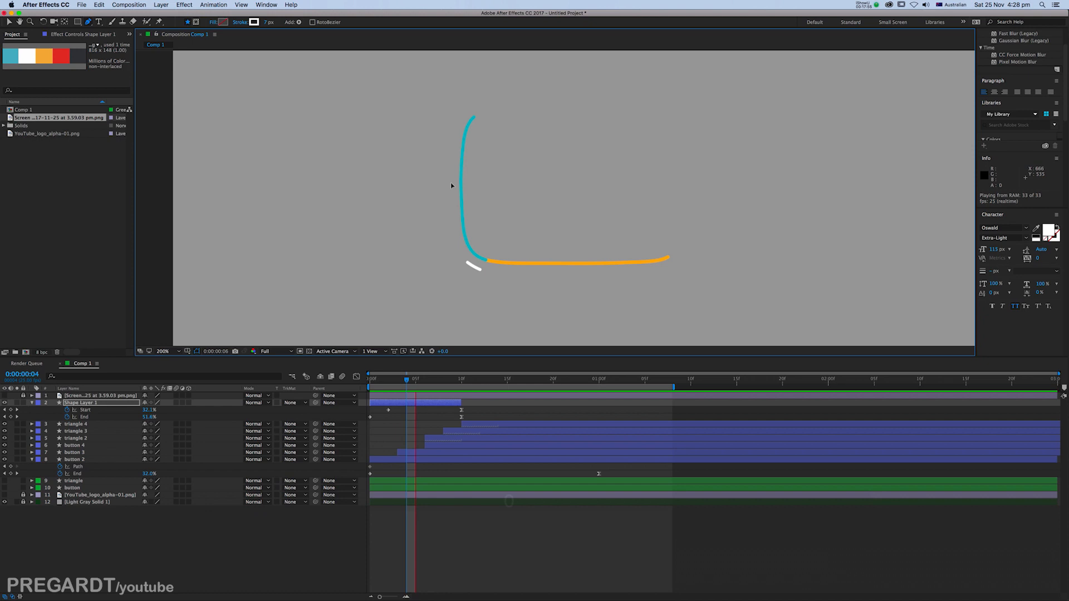
key(space)
- Change Shape Layer 1's stroke colour to the button's red (CD201F), sampled from its outline, and preview the animation
click(424, 380)
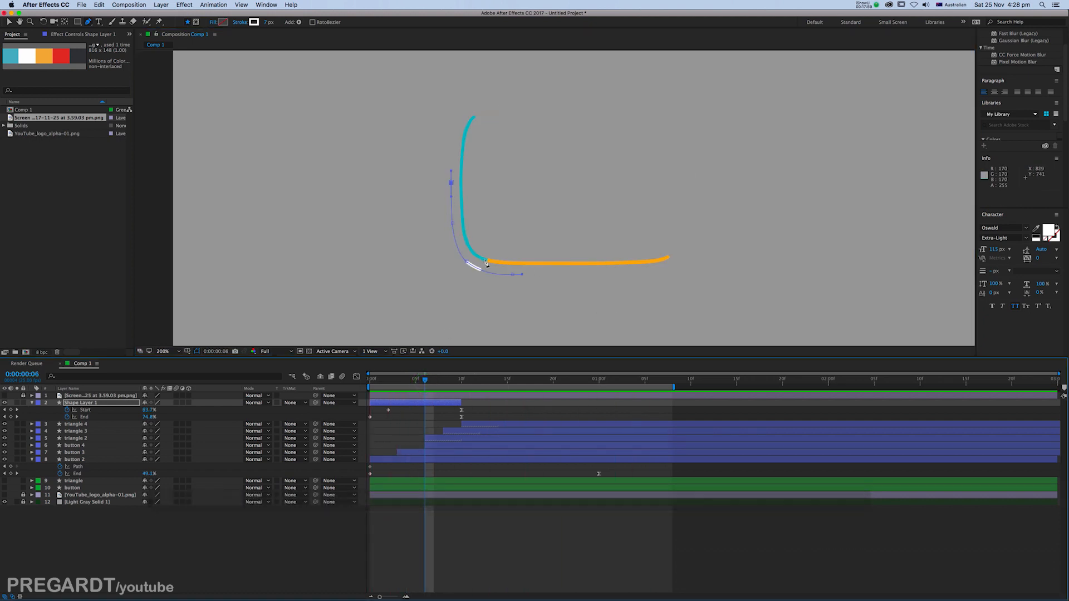
drag(414, 381, 470, 388)
key(KP_0)
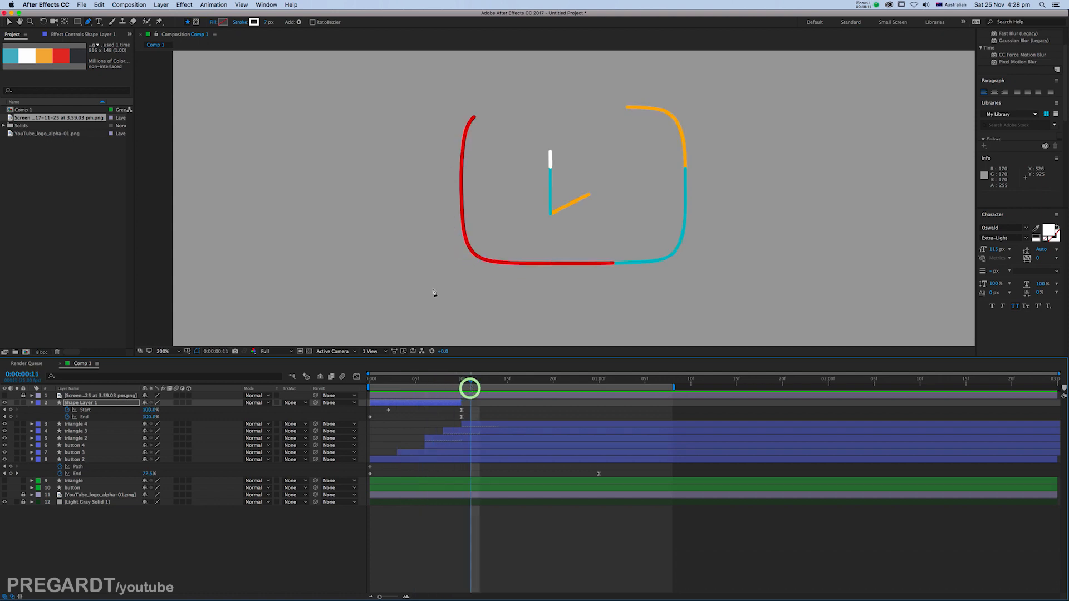
click(254, 24)
click(286, 262)
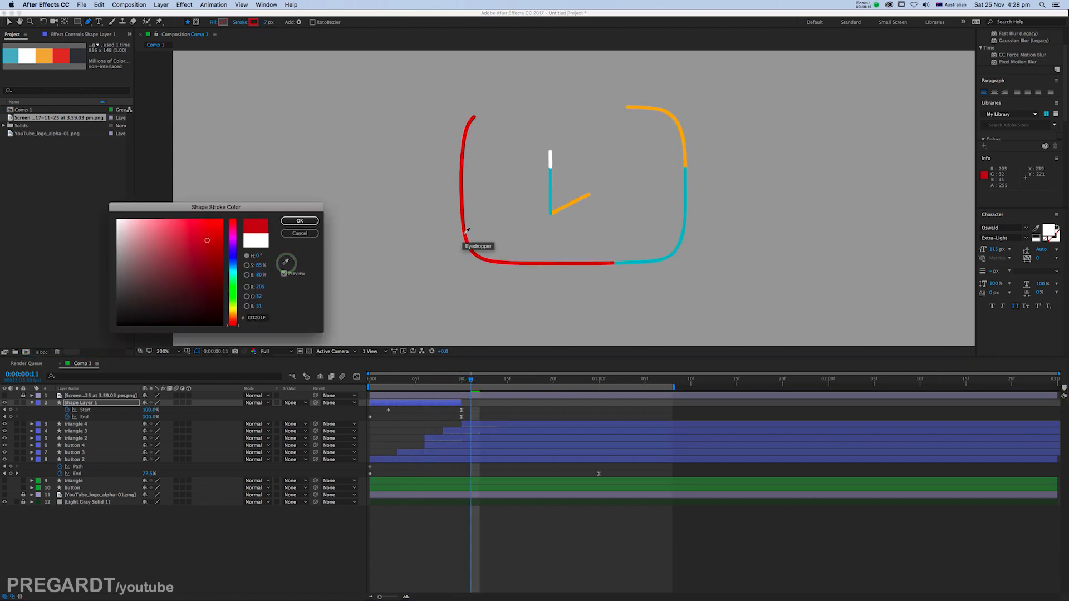
click(299, 222)
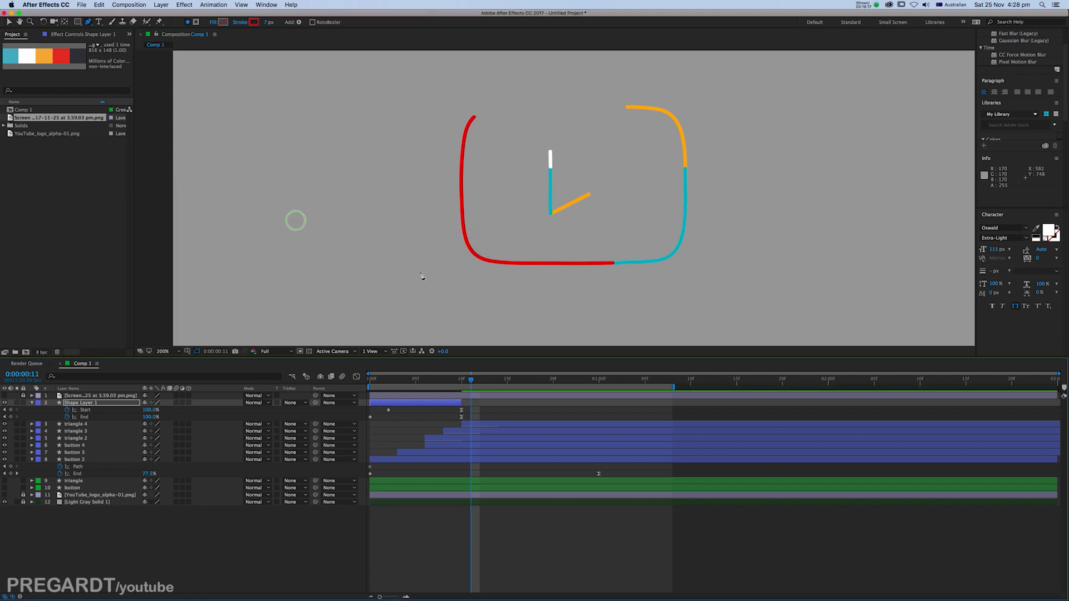
key(0)
key(0)
key(0)
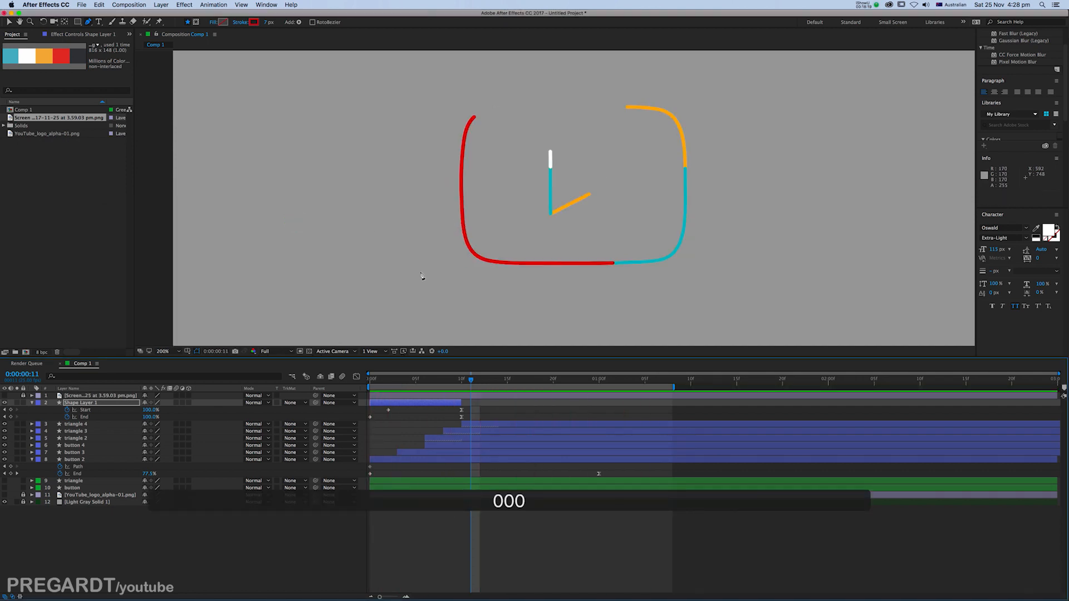
key(0)
key(0)
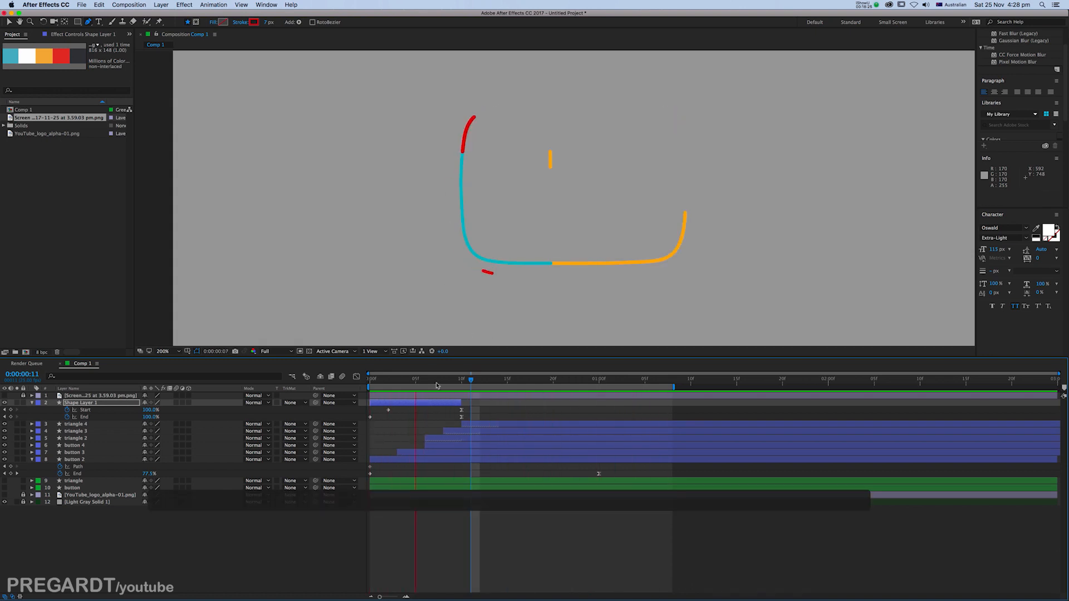
- Duplicate Shape Layer 1 by copying and pasting it, and shift the copy to begin at frame 8
click(427, 415)
click(423, 405)
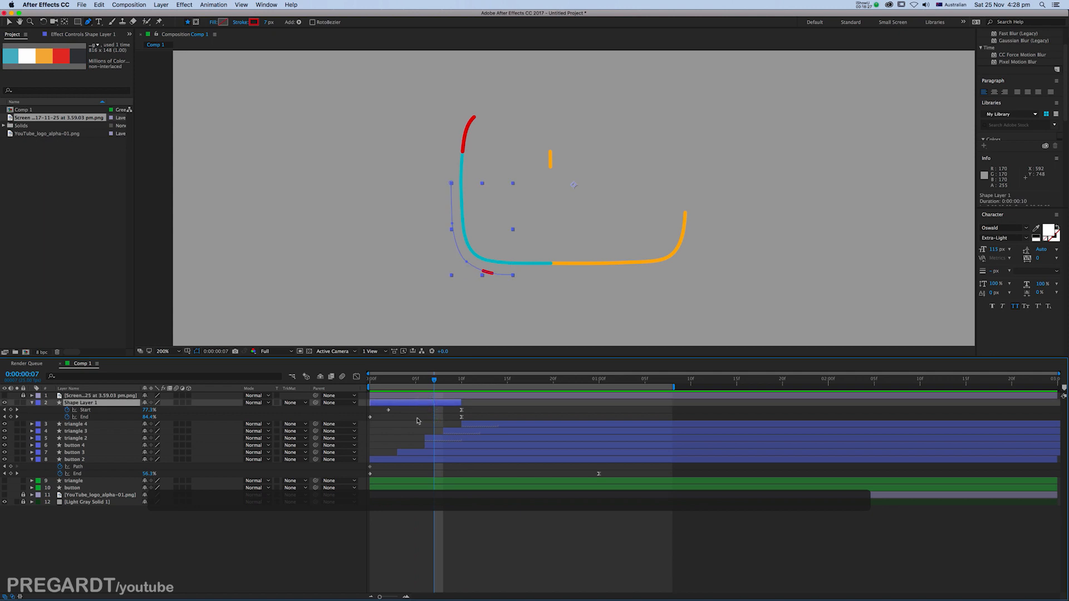
key(super+c)
key(super+v)
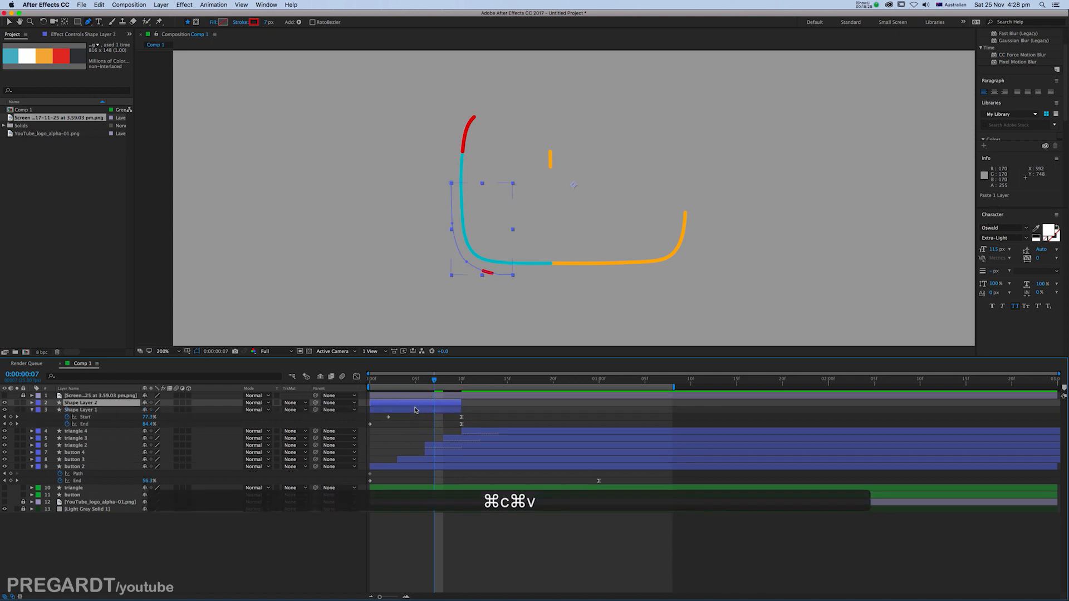
drag(415, 405, 506, 382)
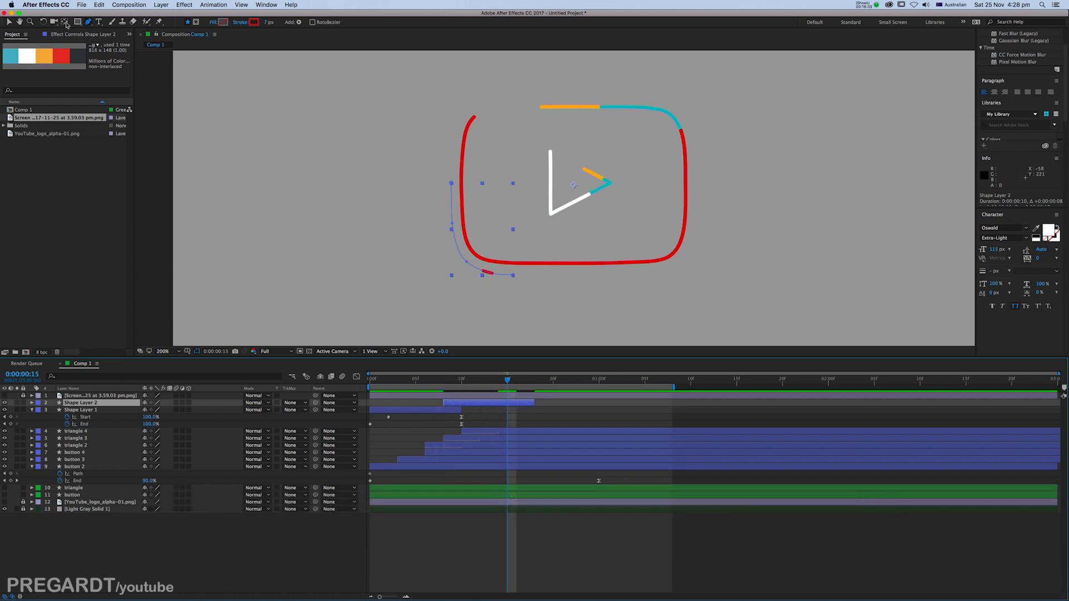
- Rotate Shape Layer 2 by -180° so that its line wraps the button's opposite corner, and preview the animation
click(44, 24)
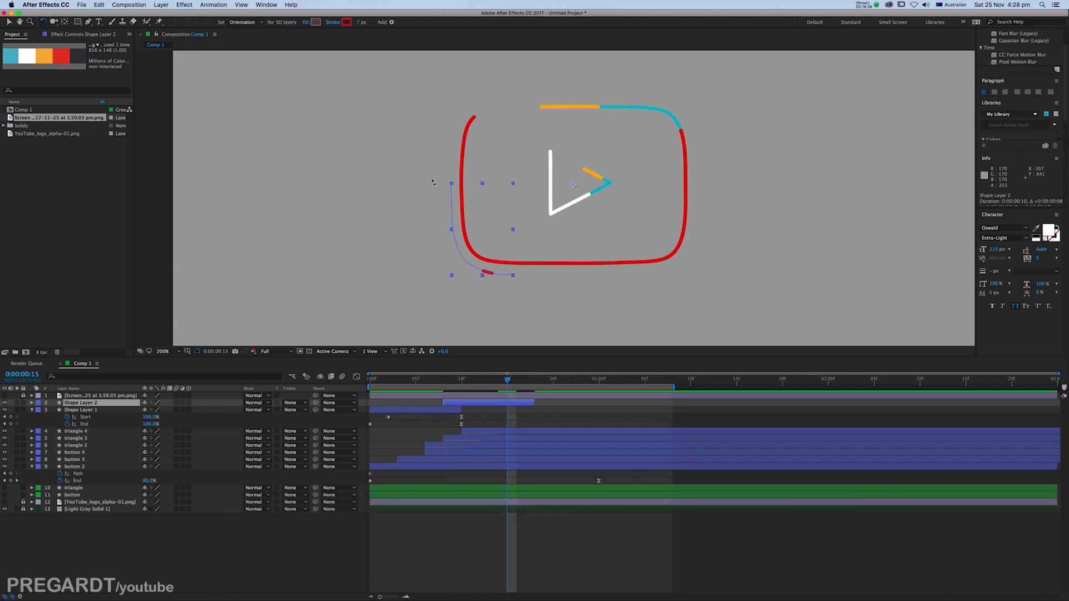
drag(496, 225, 679, 104)
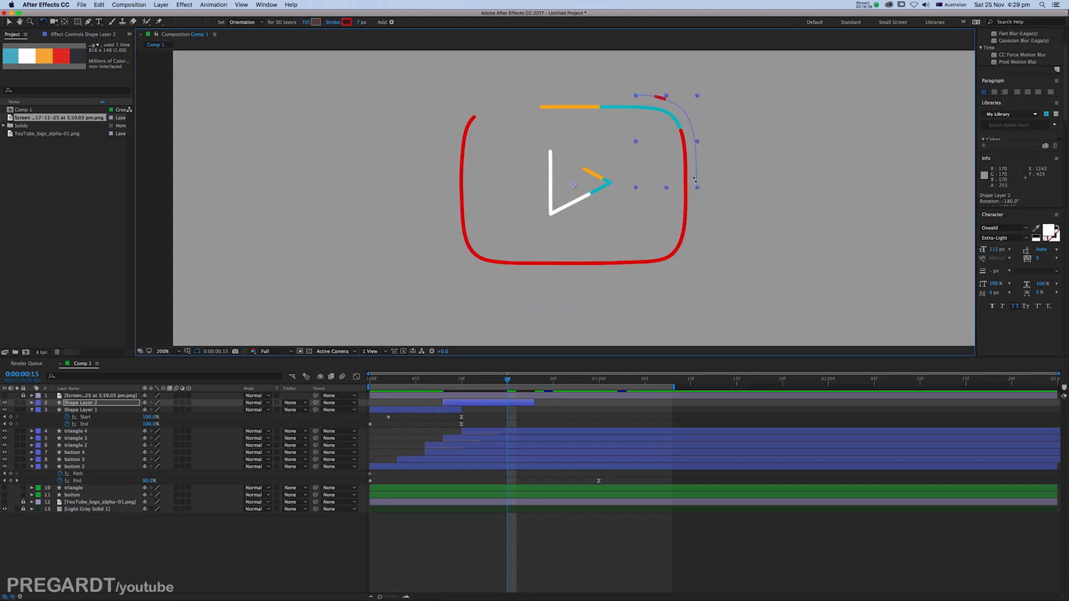
drag(483, 382, 533, 384)
key(0)
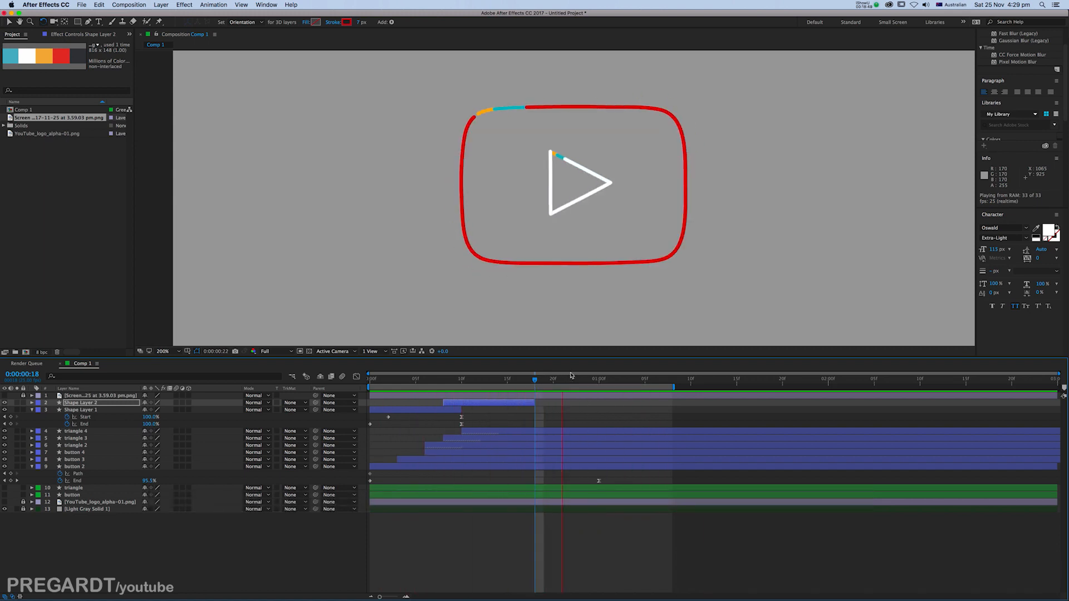
click(491, 381)
click(500, 402)
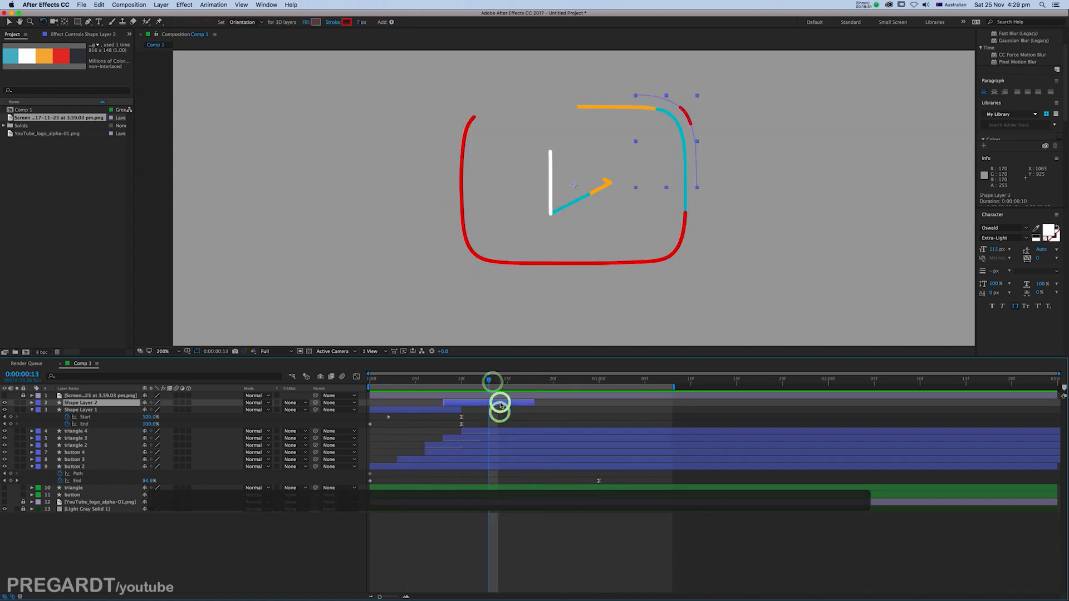
click(425, 380)
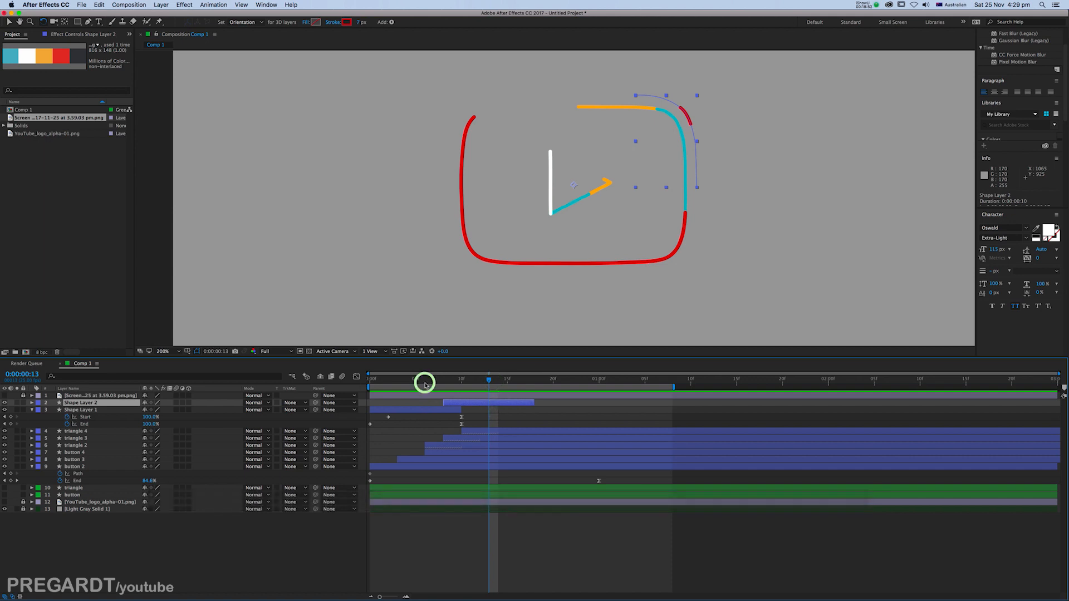
- Duplicate Shape Layer 1 by copying and pasting it, and shift the copy to begin at frame 13
click(428, 410)
key(super+c)
key(super+v)
drag(428, 411, 563, 413)
click(525, 381)
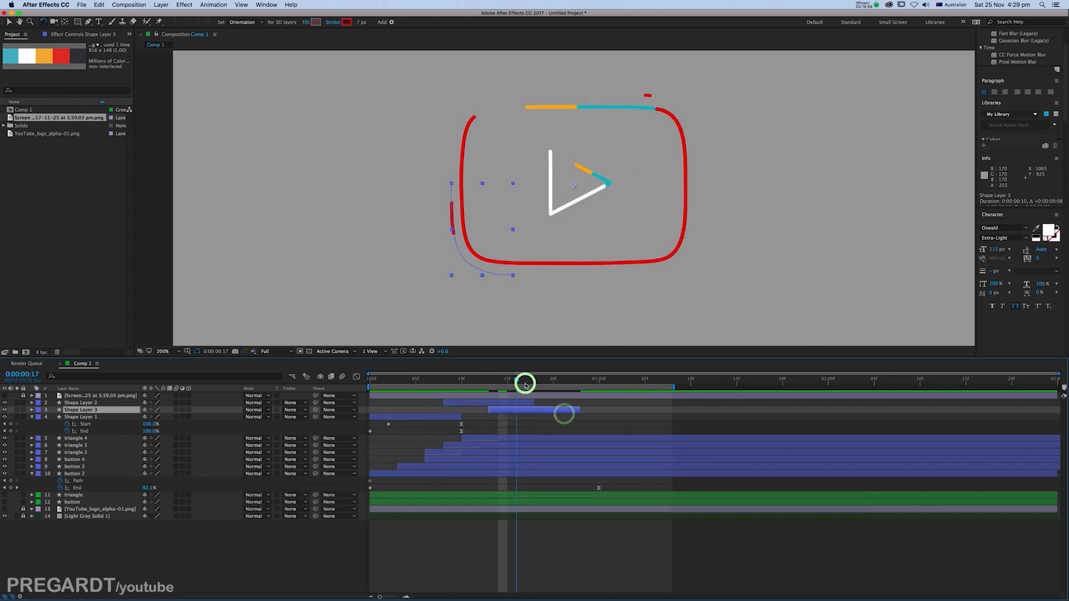
- Move the lower end point of Shape Layer 3's corner curve up beside the triangle and remove the curve's uppermost point
key(period)
drag(506, 289, 511, 236)
click(87, 22)
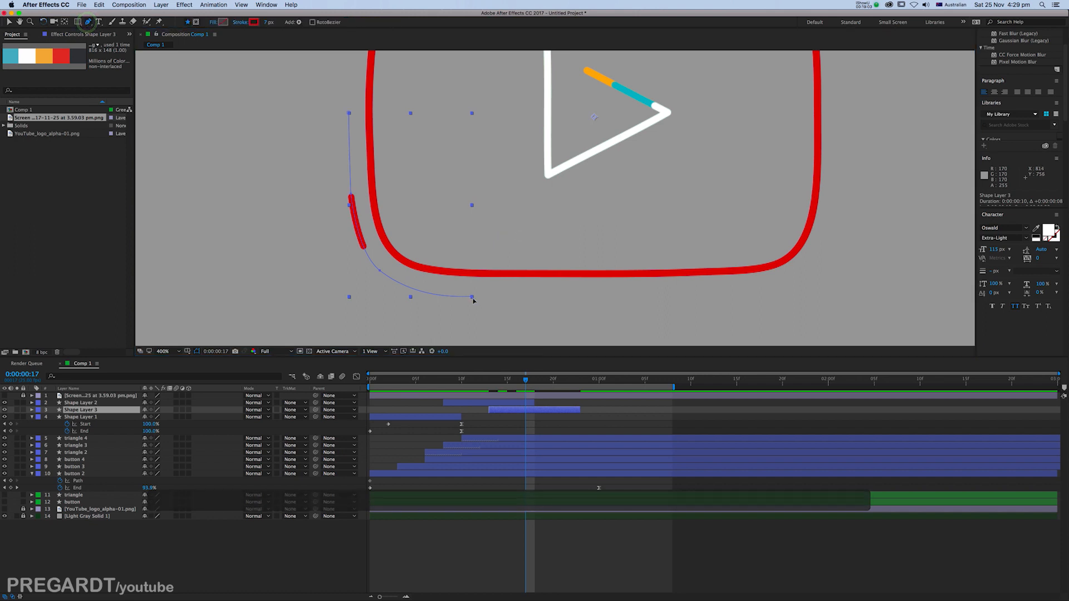
mouse_move(472, 298)
mouse_down()
mouse_move(661, 162)
mouse_move(684, 90)
mouse_up()
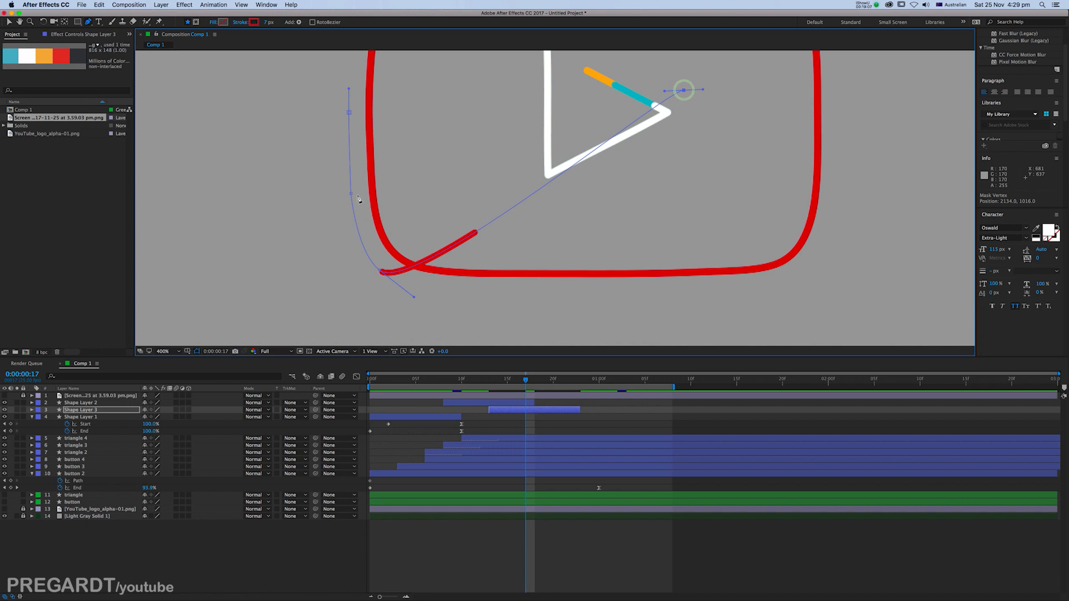
click(349, 112)
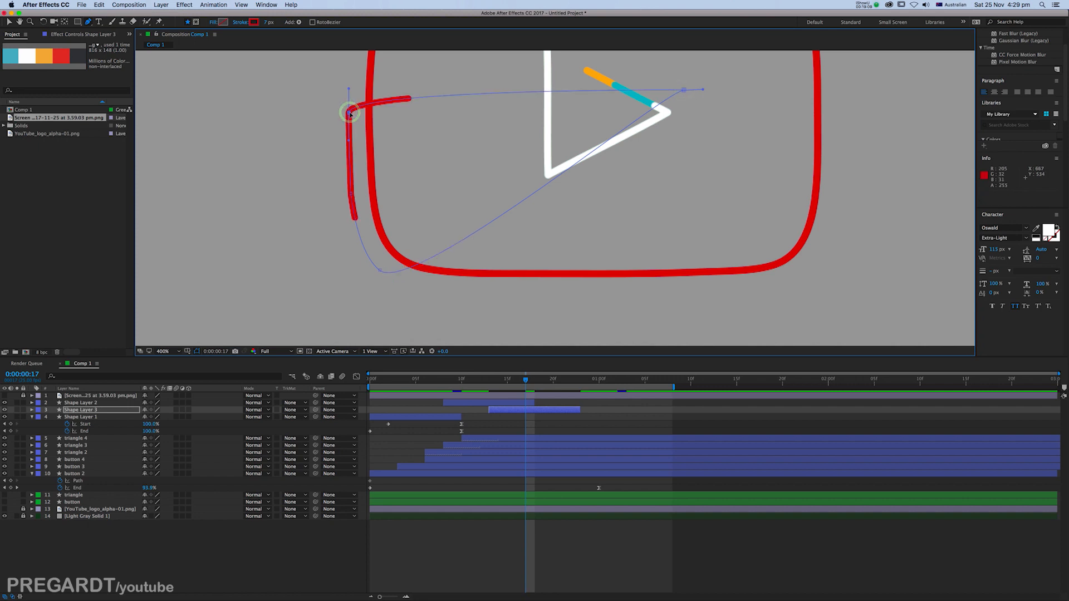
key(super+z)
key(v)
click(348, 113)
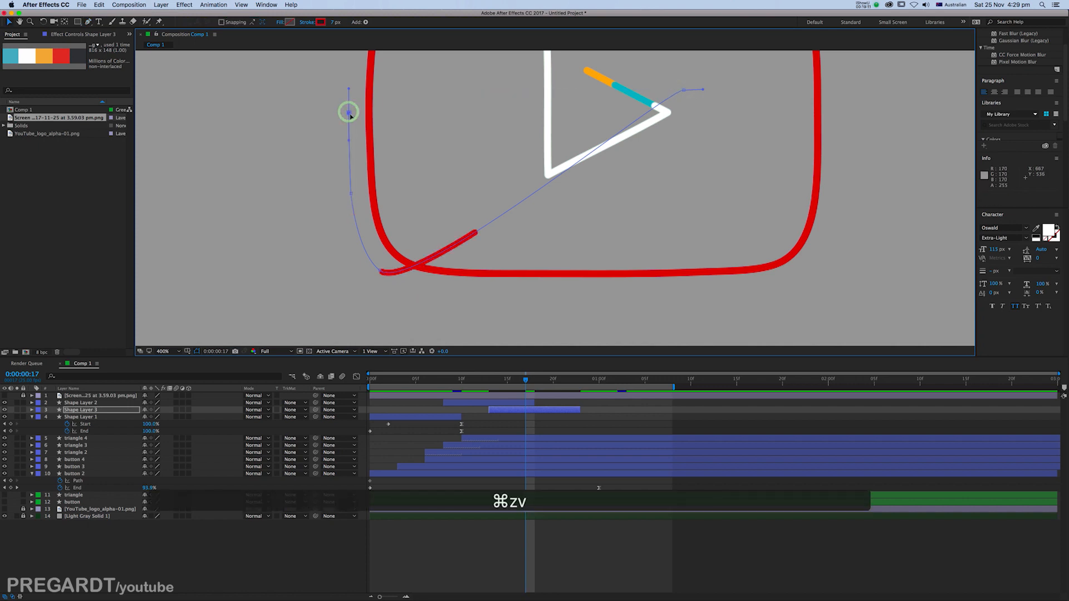
key(super+z)
- Move the remaining points of Shape Layer 3's path over to the triangle's pointed tip
drag(402, 271, 634, 162)
click(401, 198)
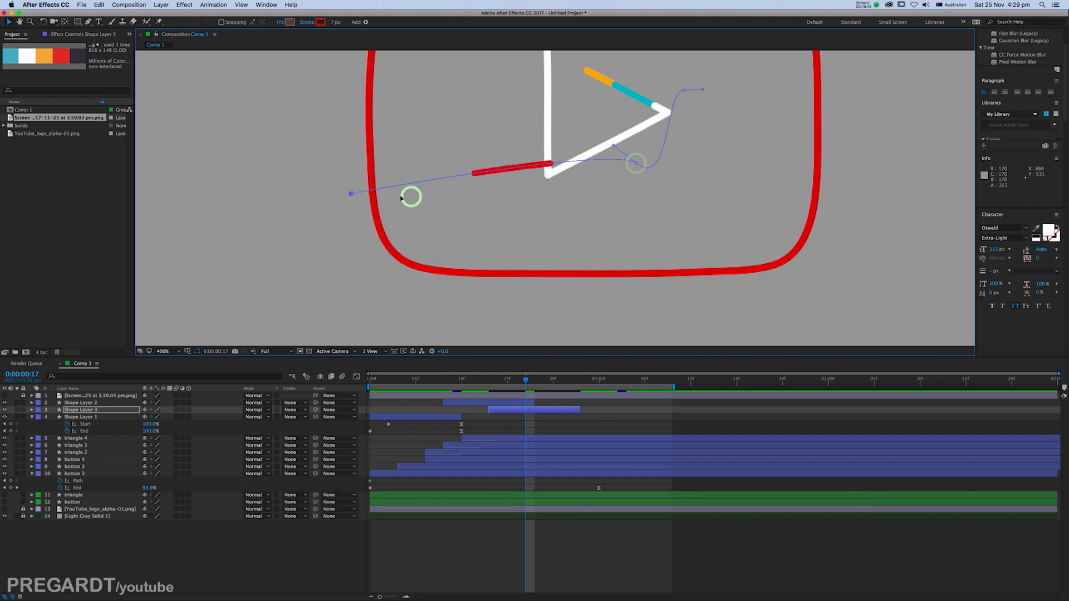
drag(401, 197, 600, 165)
click(655, 139)
mouse_move(686, 116)
mouse_down()
mouse_move(670, 162)
mouse_move(666, 136)
mouse_move(631, 125)
mouse_move(650, 134)
mouse_up()
mouse_move(639, 184)
mouse_down()
mouse_move(666, 174)
mouse_move(701, 201)
mouse_move(689, 154)
mouse_up()
- Convert the path's middle point to a sharp corner and adjust the points into a V running parallel to the triangle's tip
drag(88, 23, 110, 45)
click(668, 174)
key(v)
drag(584, 211, 605, 208)
drag(671, 165, 669, 158)
drag(635, 126, 630, 130)
drag(669, 160, 678, 162)
drag(630, 132, 648, 143)
click(605, 208)
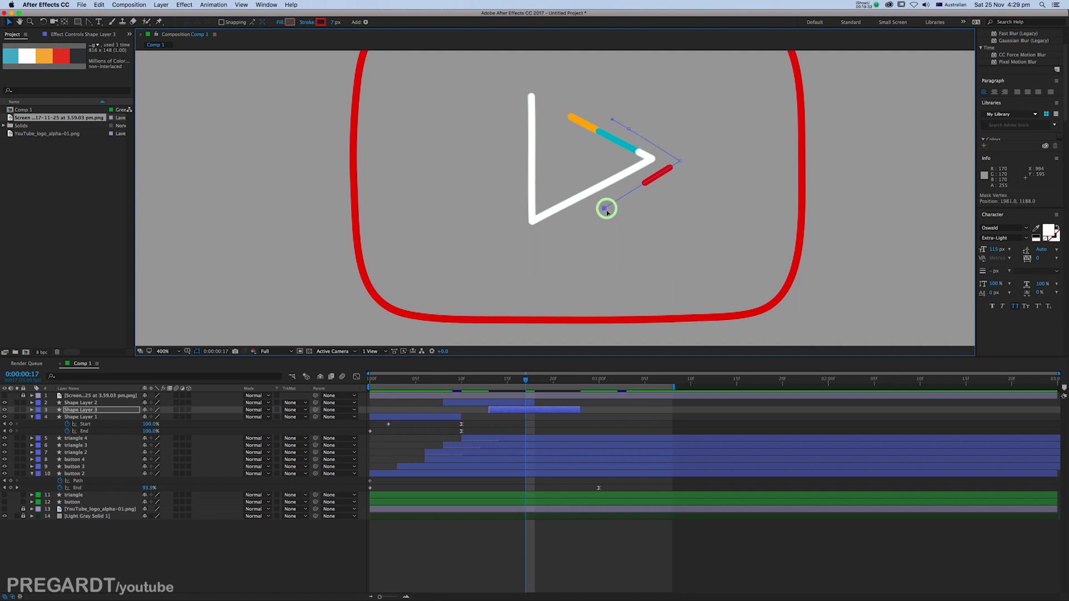
- Shift Shape Layer 3 to begin at frame 12 and change its stroke colour to white
drag(499, 415, 491, 415)
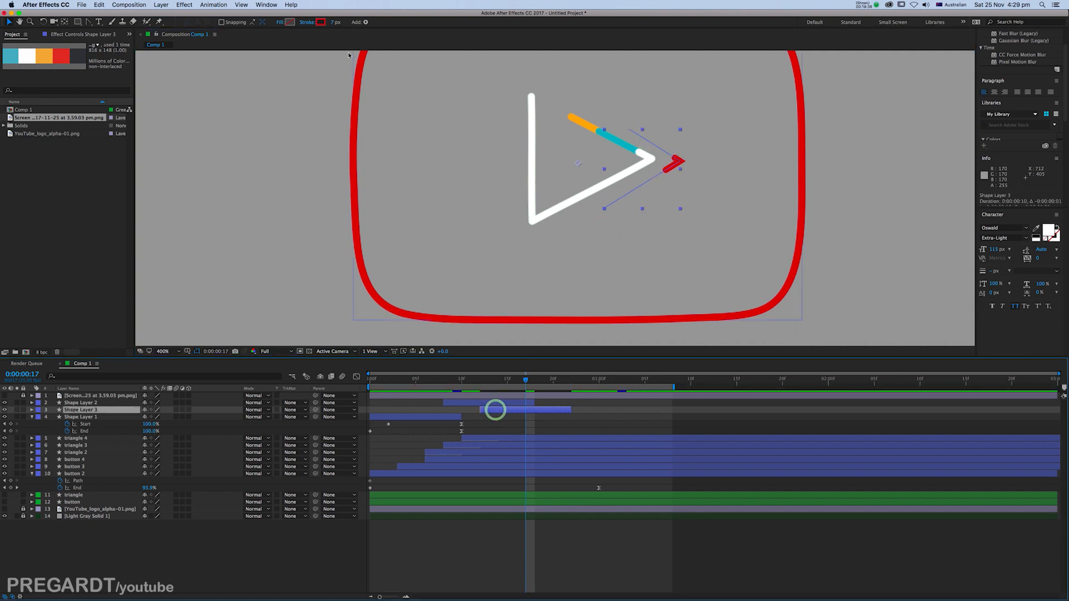
click(320, 22)
click(285, 261)
click(585, 193)
click(300, 220)
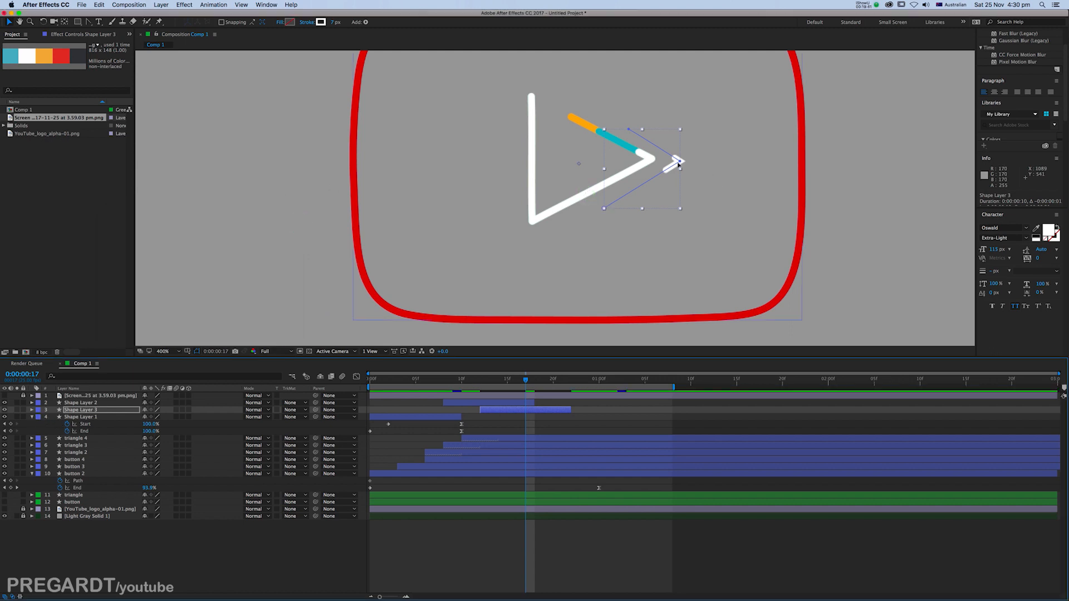
- Set the line join of Shape Layer 3's stroke to Round Join and preview the animation
scroll(684, 165, down, 4)
scroll(694, 167, up, 6)
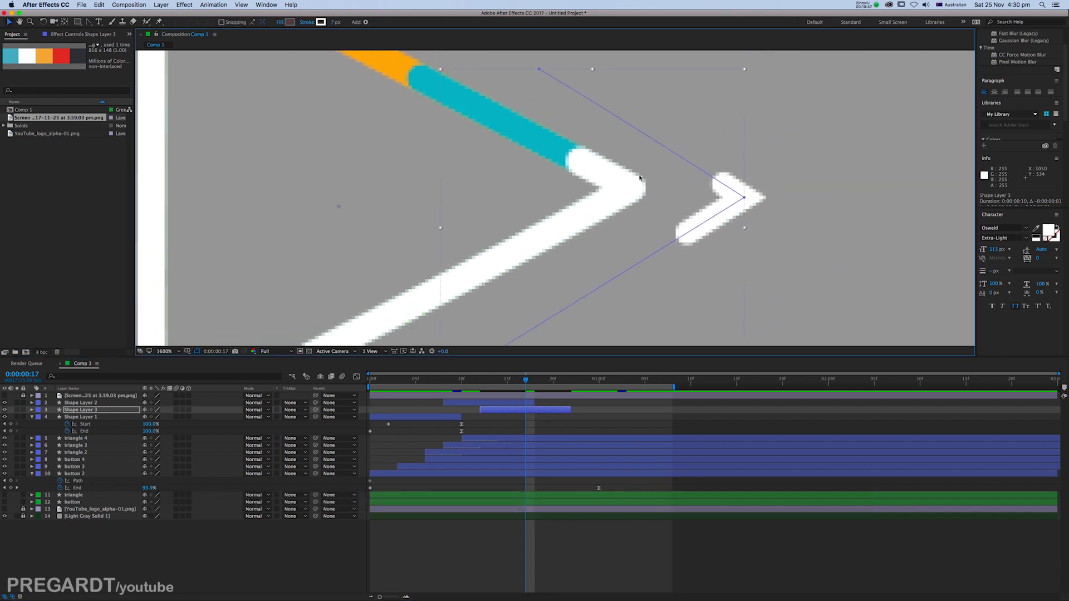
click(32, 410)
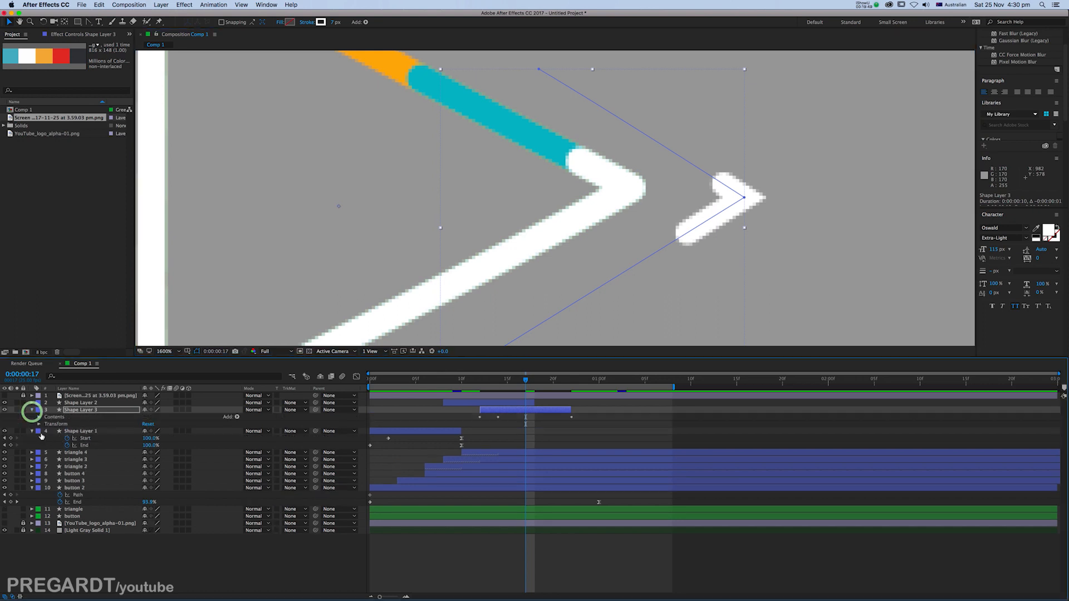
click(39, 417)
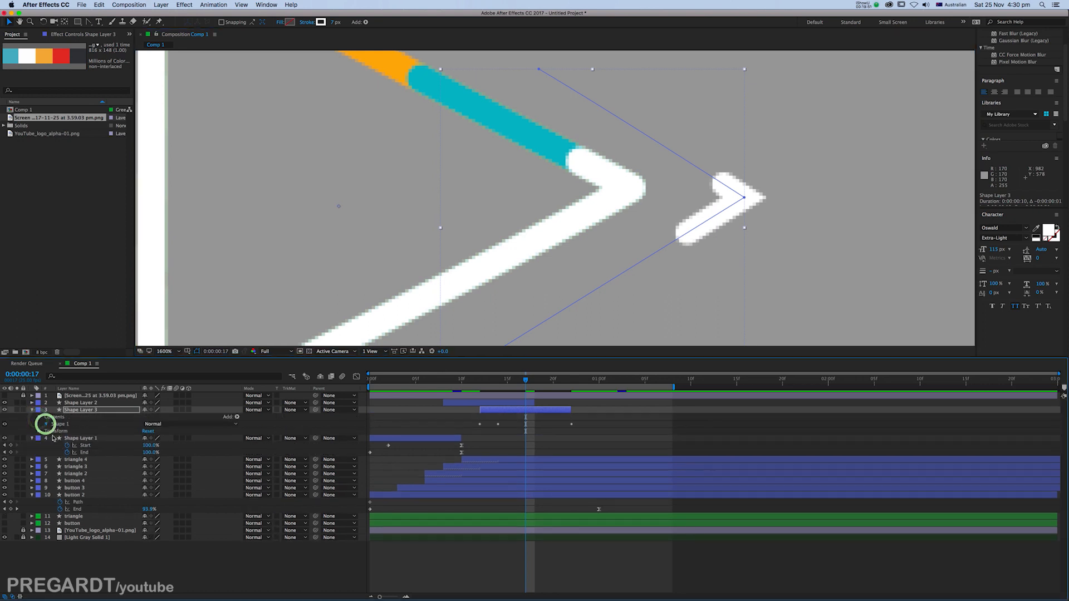
click(45, 424)
click(54, 446)
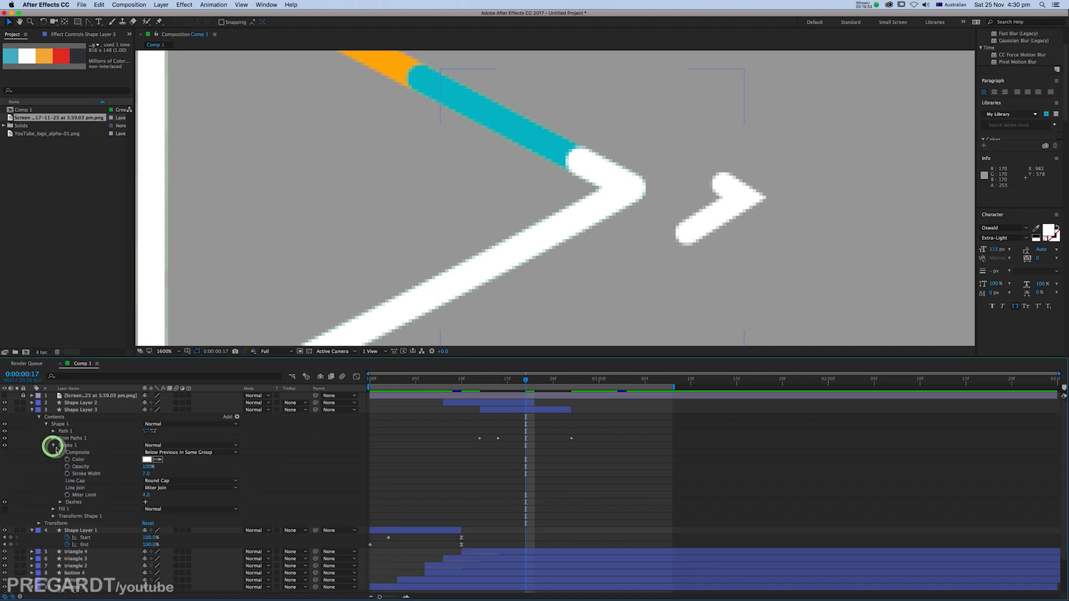
click(160, 488)
click(165, 505)
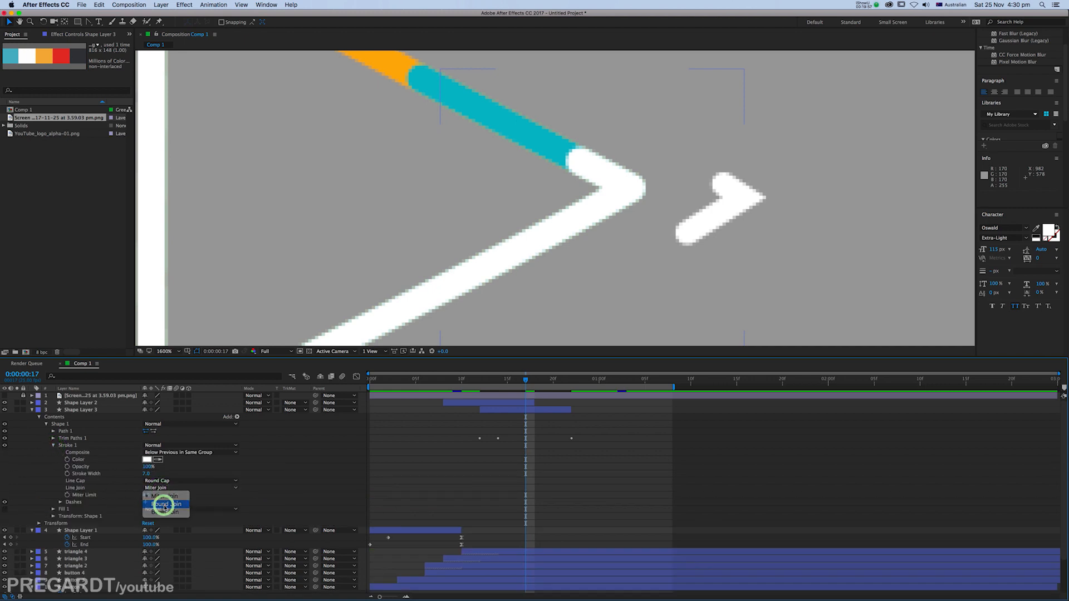
click(31, 409)
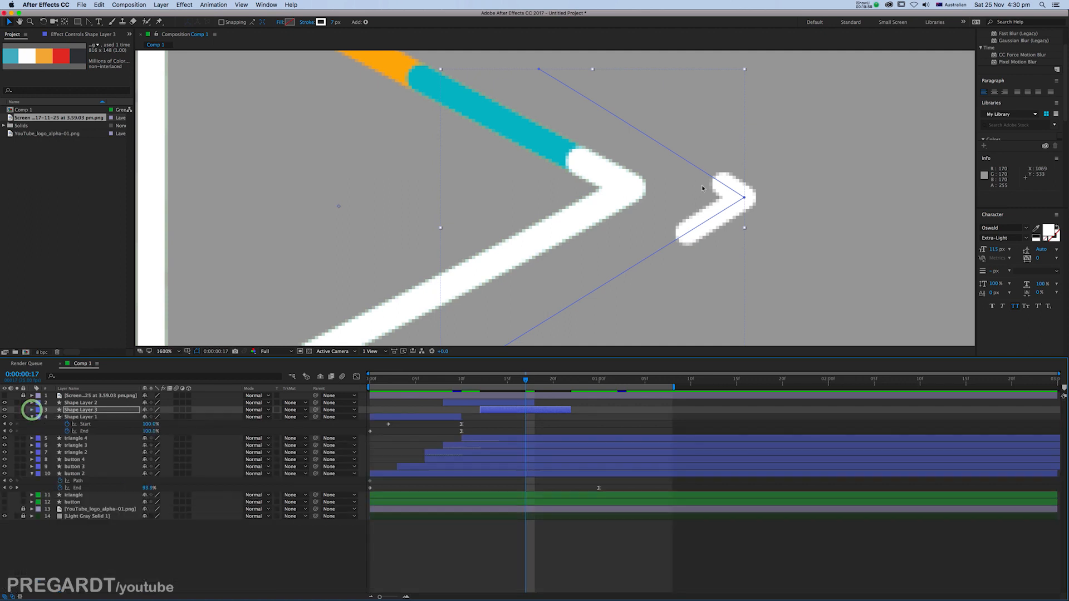
key(comma)
key(comma)
key(comma)
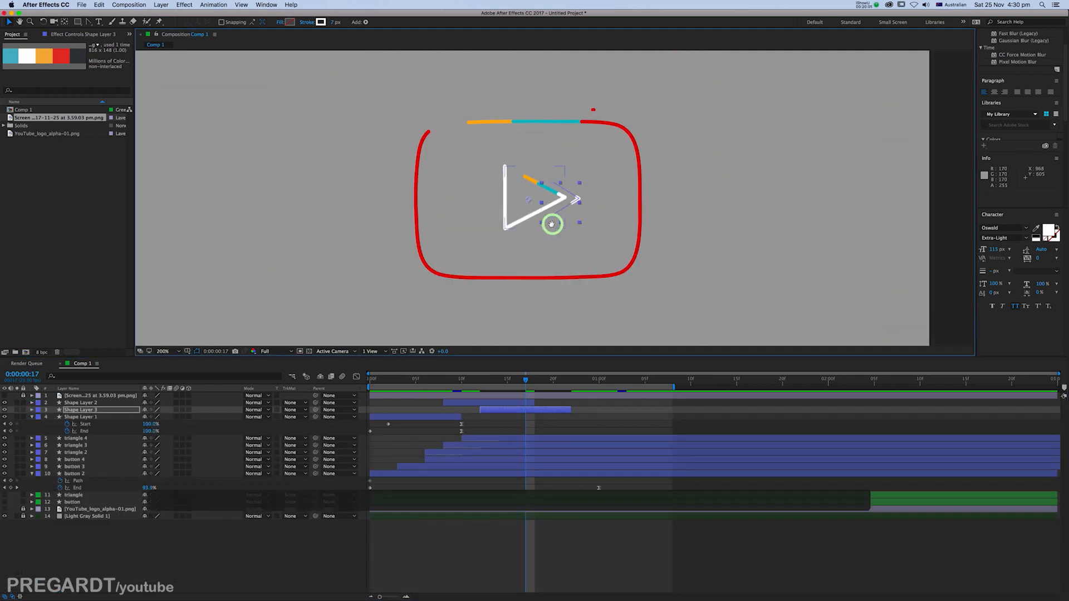
key(KP_0)
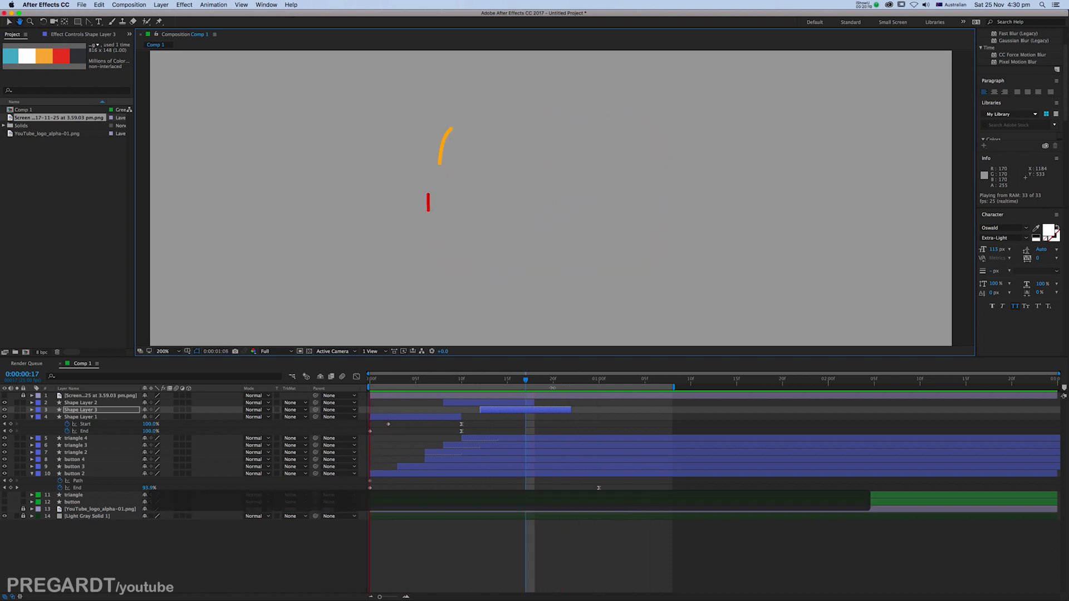
- Set the stroke width of all six triangle and button line layers, triangle 4 through button 2, to 20 px and preview the animation
drag(520, 379, 476, 386)
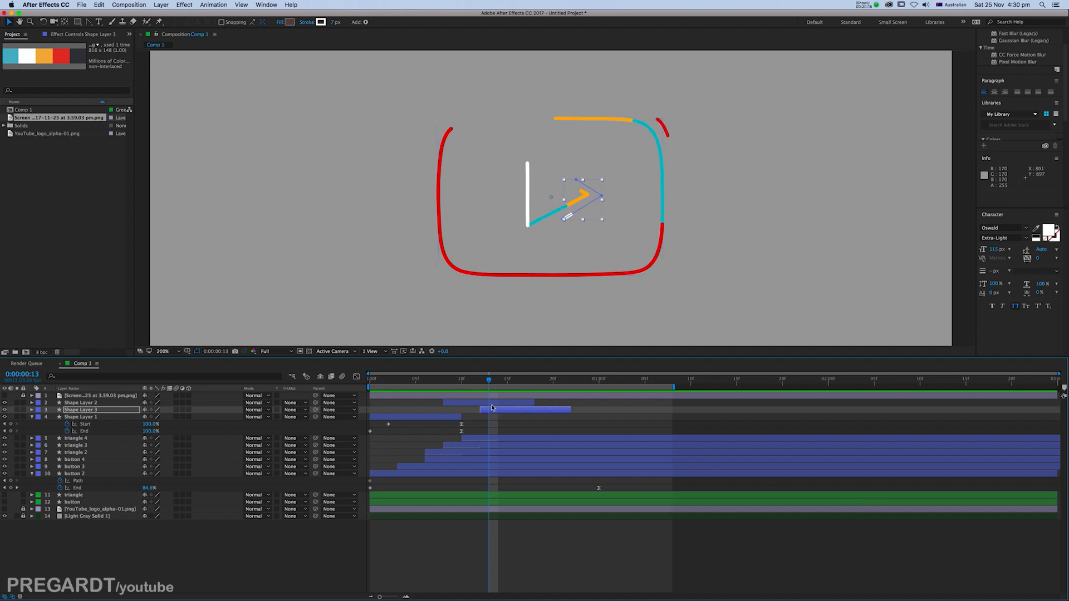
click(492, 440)
shift+click(497, 471)
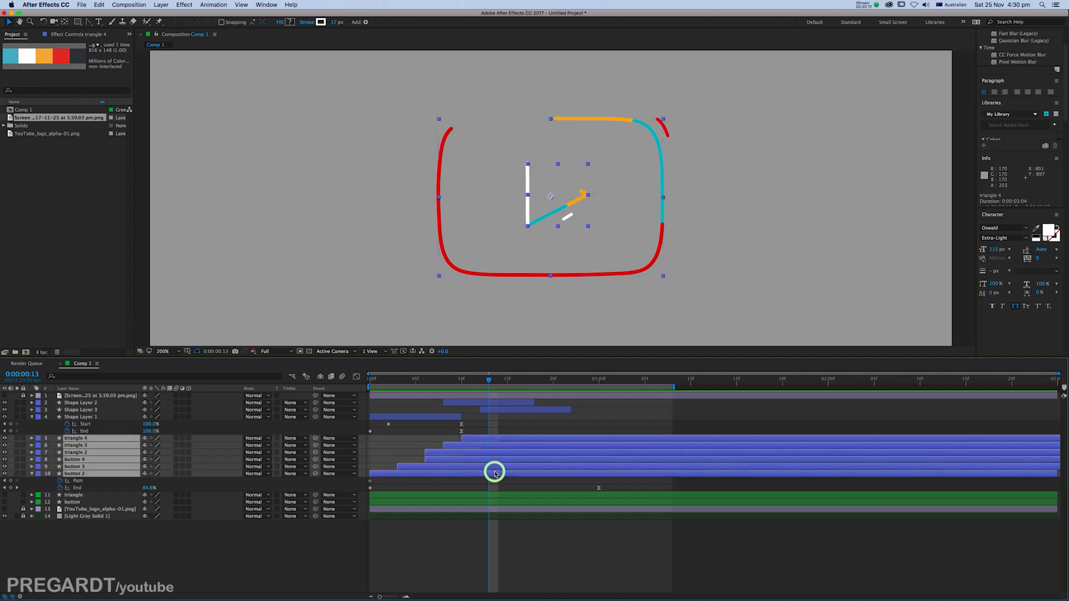
click(333, 22)
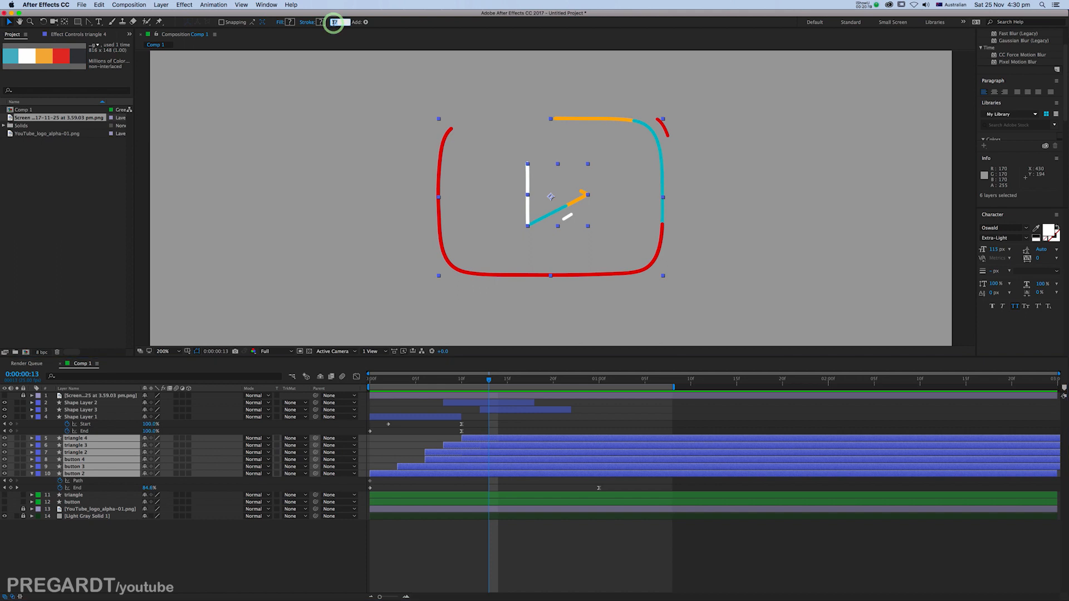
text(20)
key(Return)
click(512, 425)
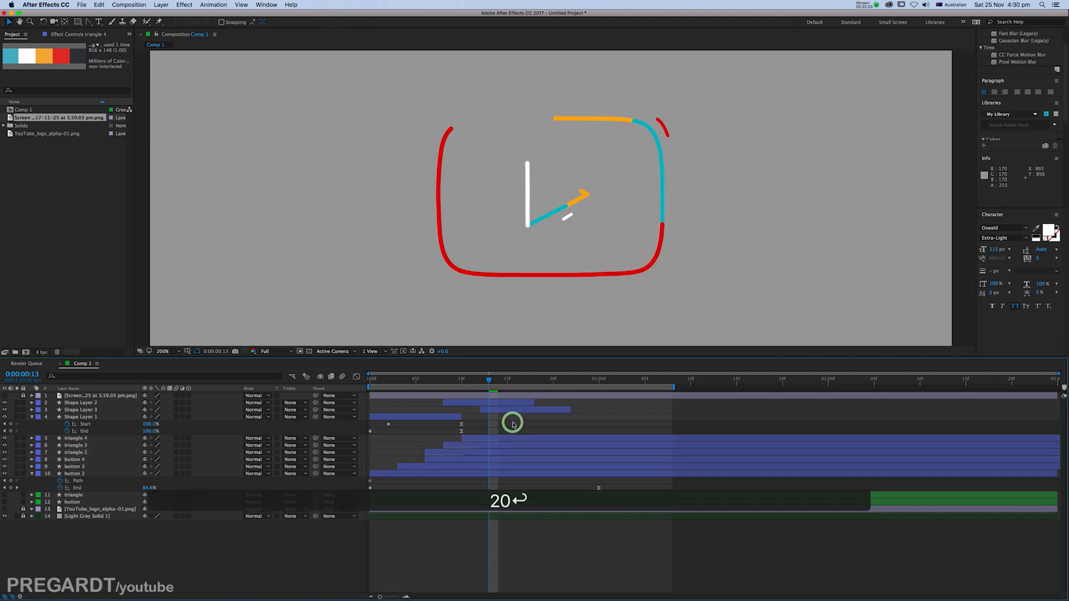
key(KP_0)
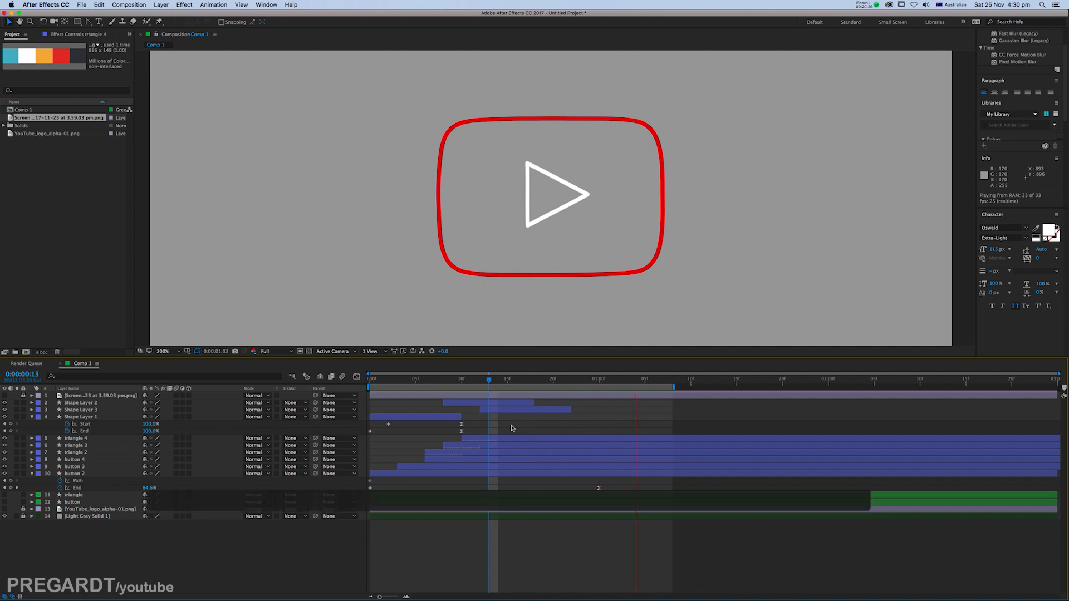
- Make the filled triangle and button layers visible and preview them together with the strokes
click(521, 385)
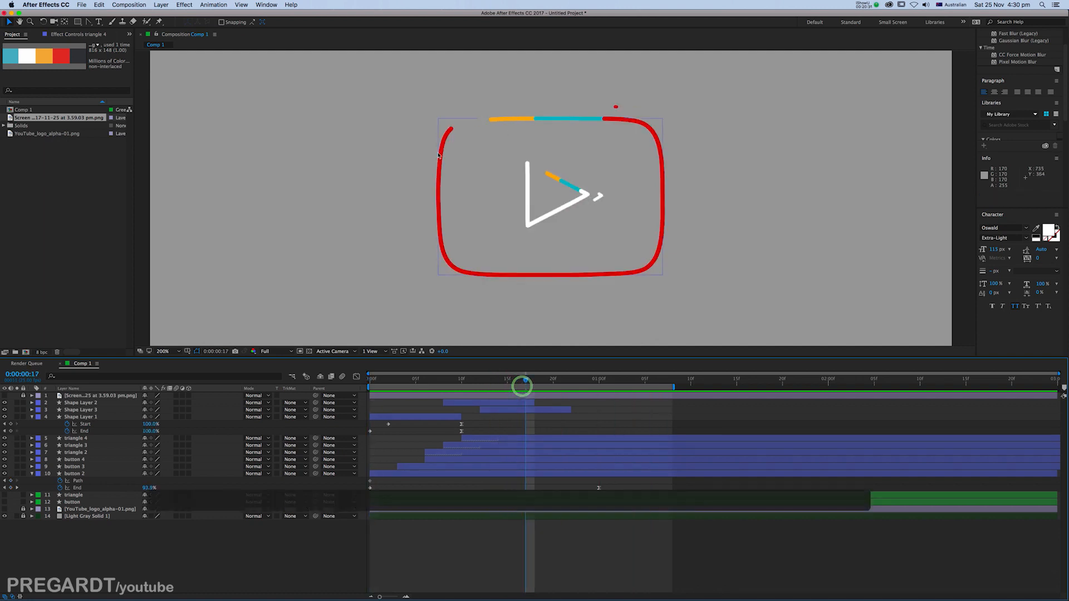
click(74, 496)
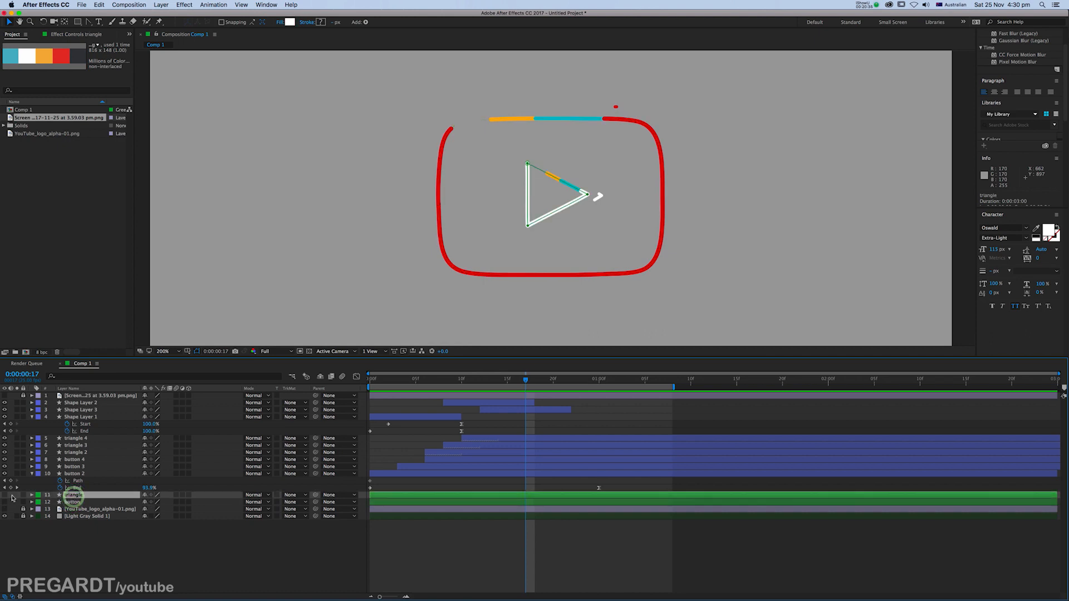
click(5, 494)
click(4, 502)
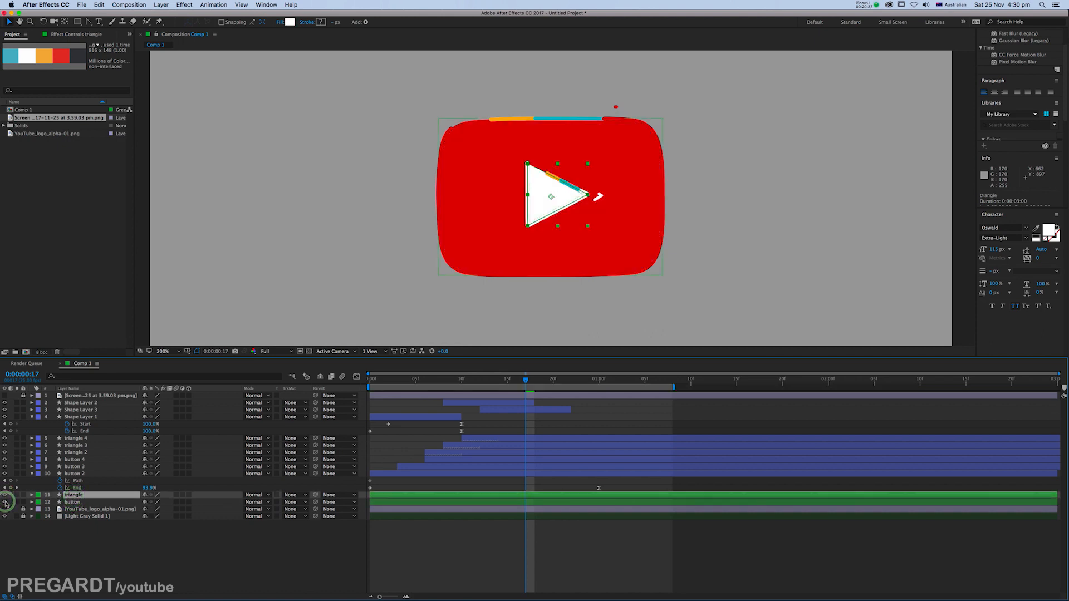
key(KP_0)
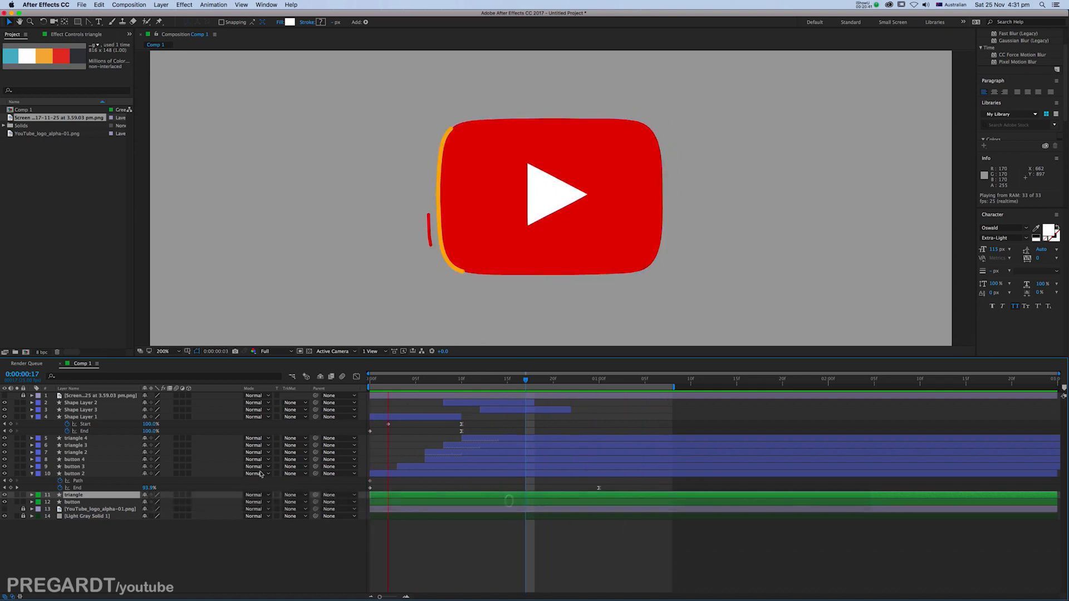
- At frame 0, draw a closed four-point slanted mask on the button layer with the Pen tool, off the button's upper-left corner
drag(461, 381, 359, 391)
click(58, 560)
click(71, 494)
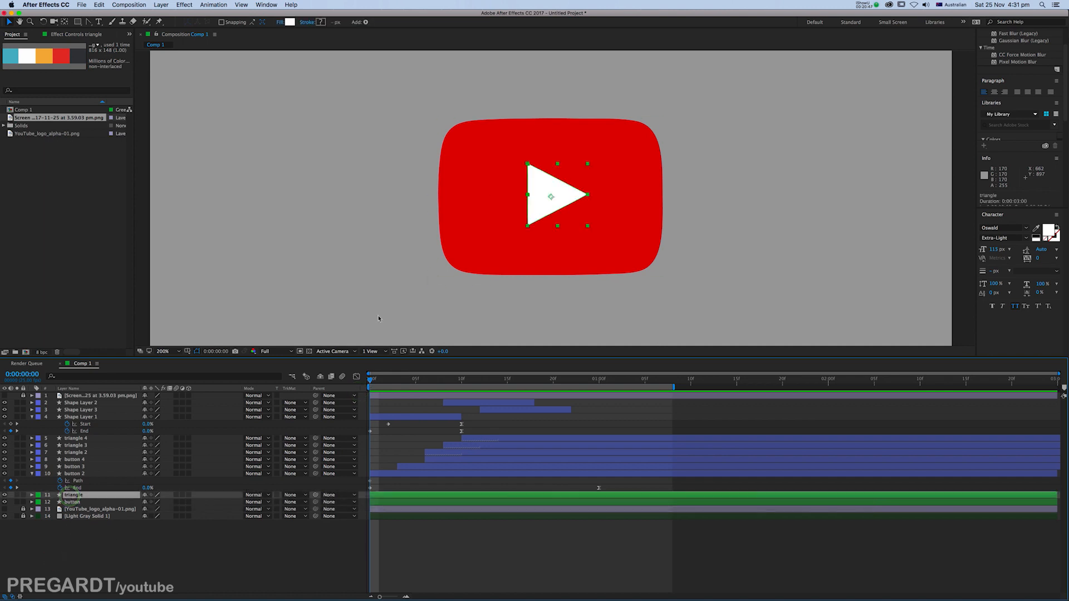
click(72, 502)
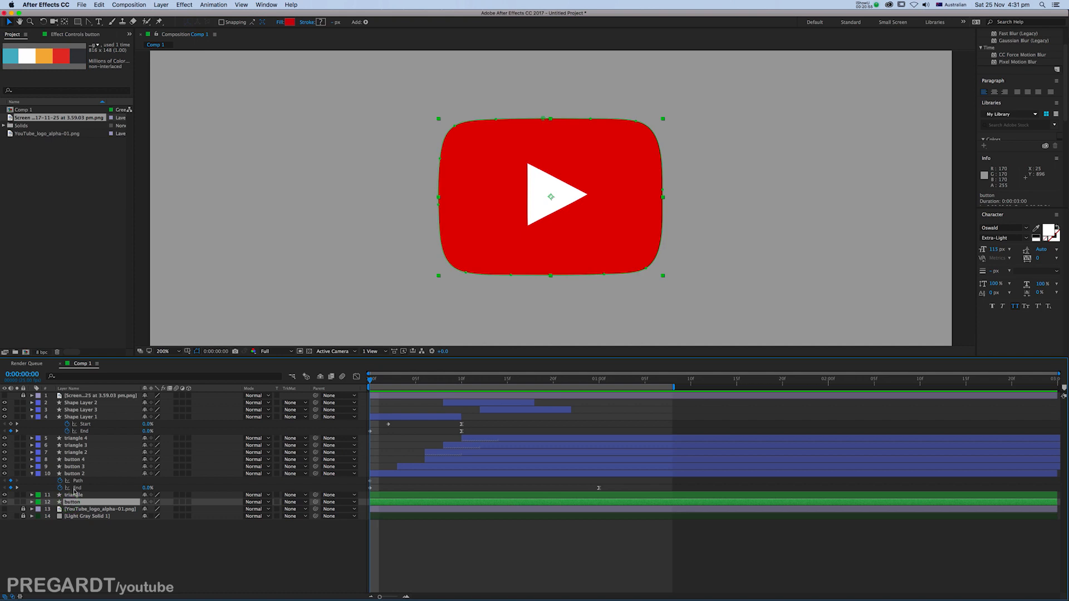
click(88, 23)
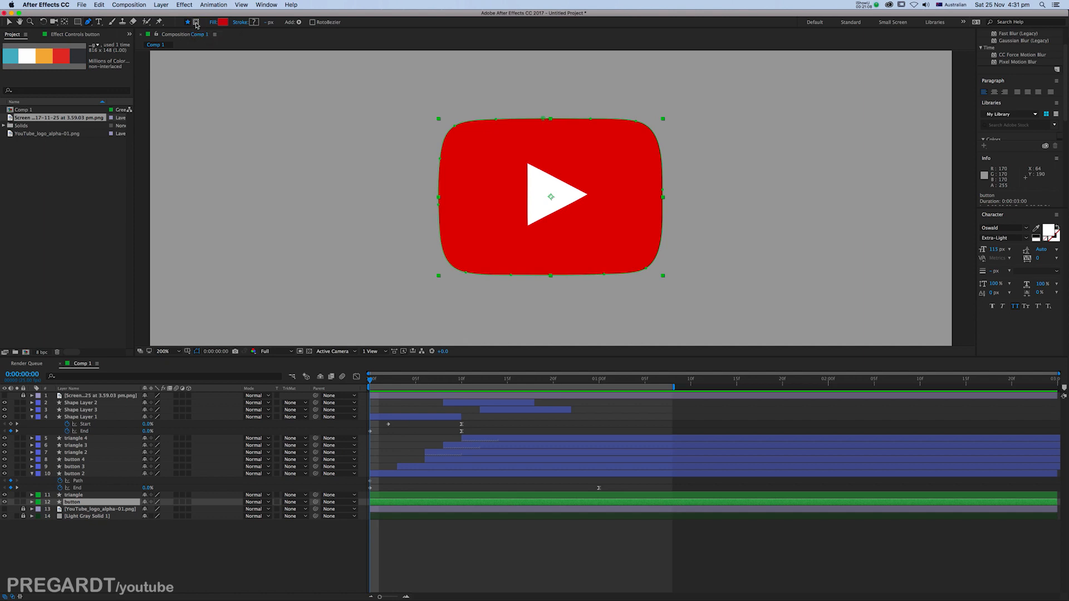
click(196, 22)
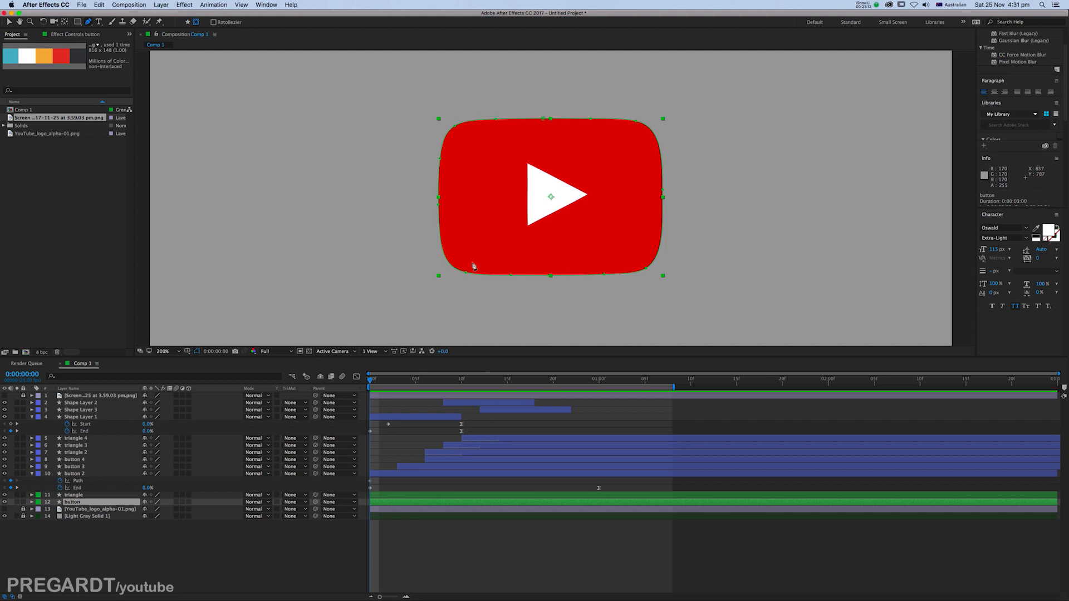
click(249, 101)
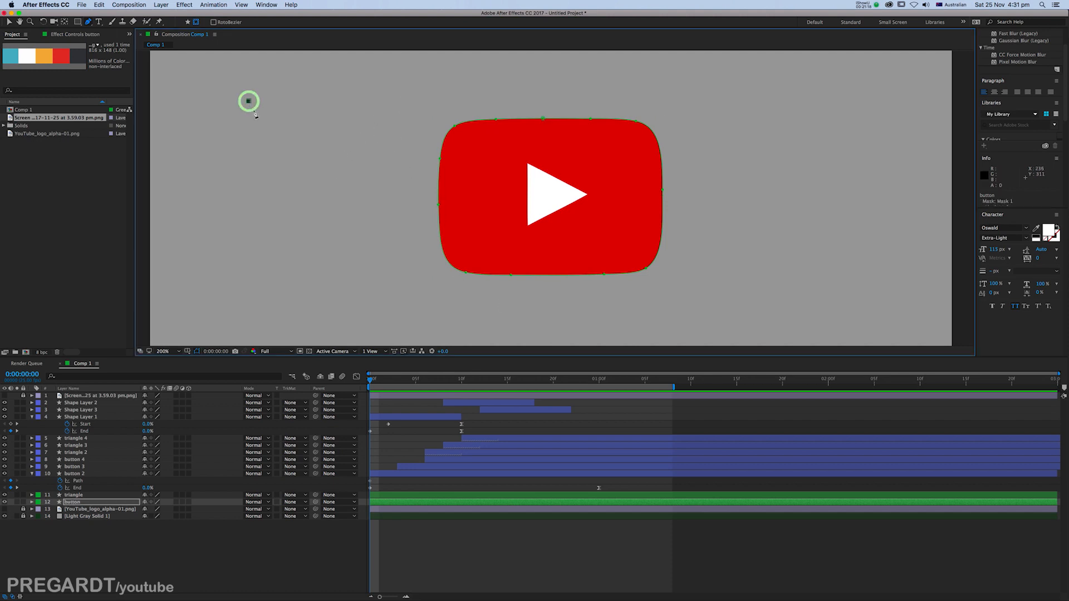
click(366, 193)
drag(443, 138, 403, 222)
click(492, 110)
click(358, 56)
click(206, 184)
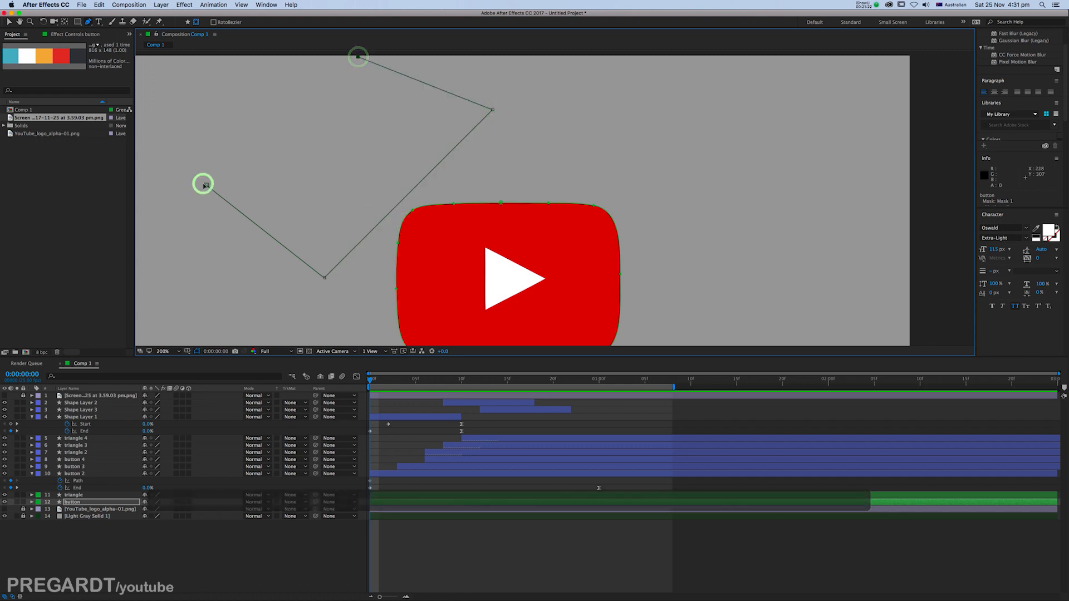
- Adjust the mask's corner points so its slanted edge lies just outside the button's upper-left corner, and reveal its Mask Path property
drag(320, 198, 384, 141)
drag(388, 221, 379, 236)
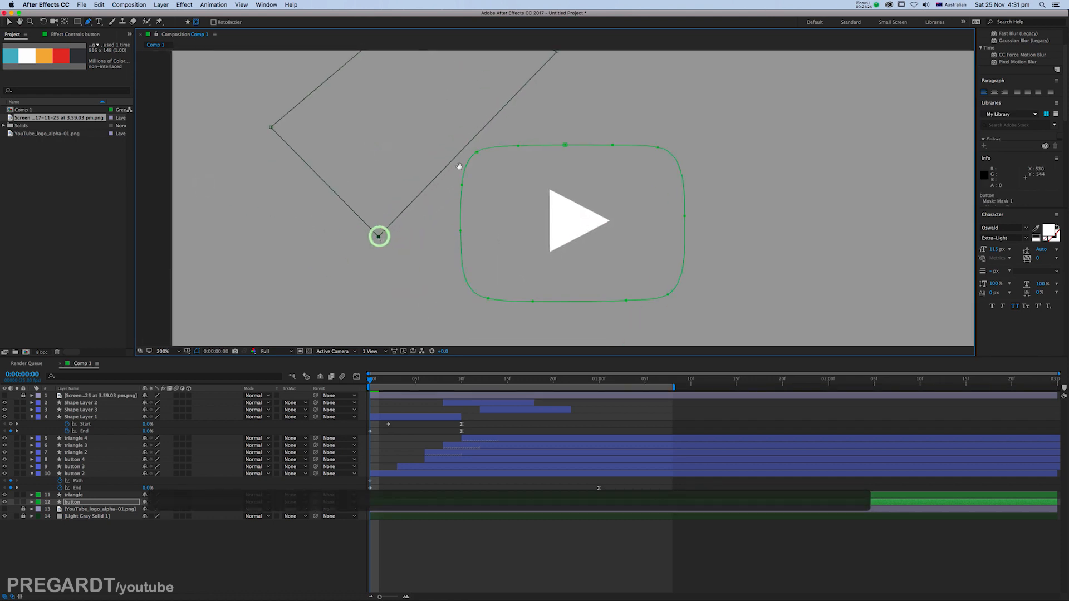
drag(471, 159, 449, 212)
drag(533, 105, 523, 129)
drag(471, 103, 487, 133)
drag(416, 82, 432, 93)
drag(265, 211, 279, 225)
drag(432, 93, 442, 89)
drag(506, 197, 459, 142)
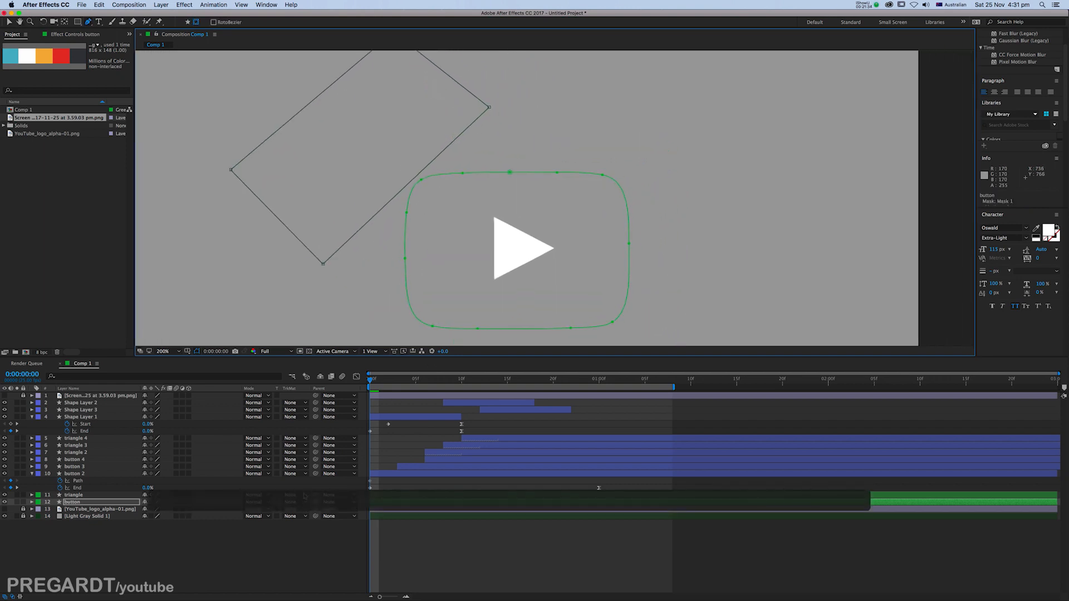
key(m)
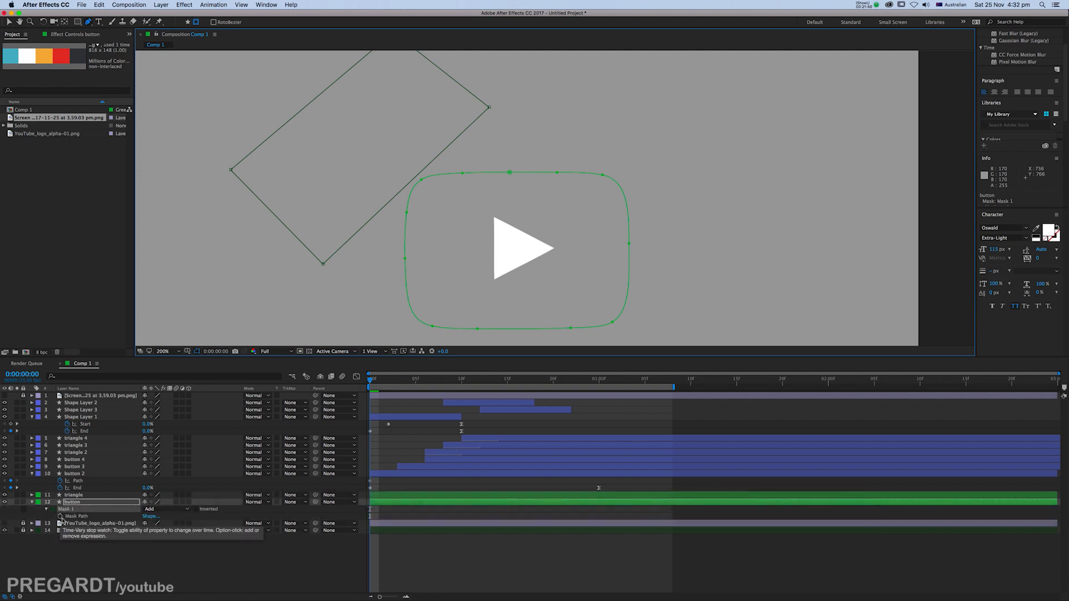
- Keyframe the button's Mask Path at frame 0, and at 1:00 move the mask's slanted edge past the button's lower-right corner
click(60, 517)
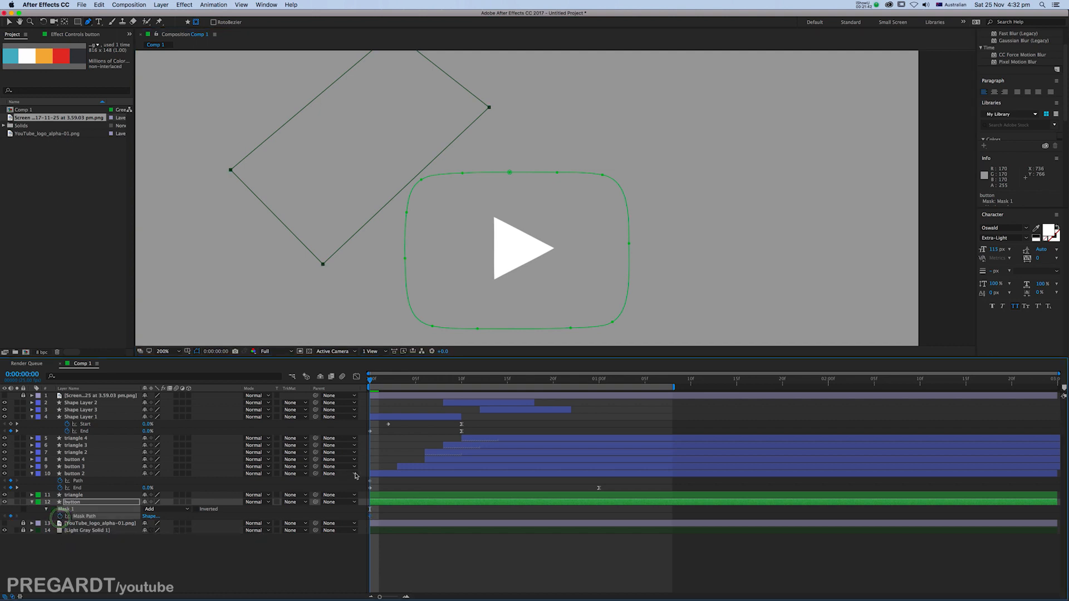
drag(371, 383, 602, 417)
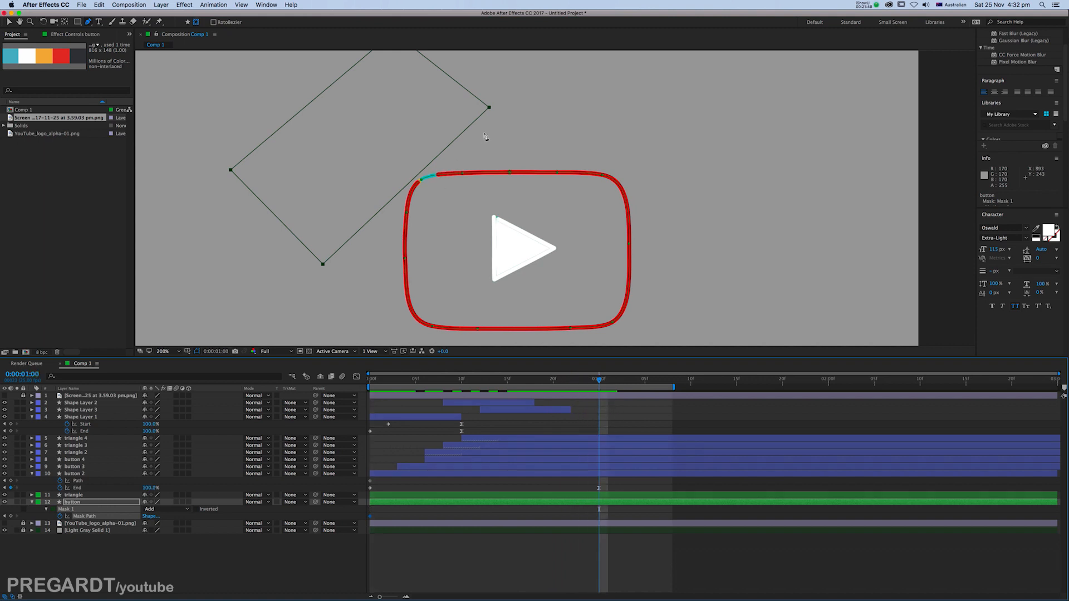
key(v)
click(479, 116)
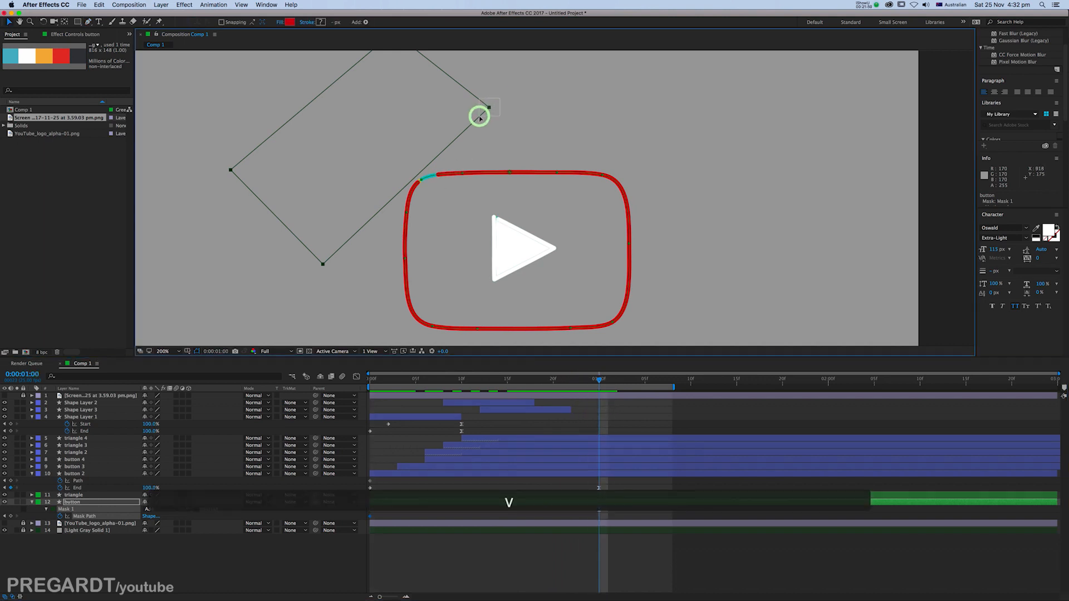
drag(305, 260, 547, 329)
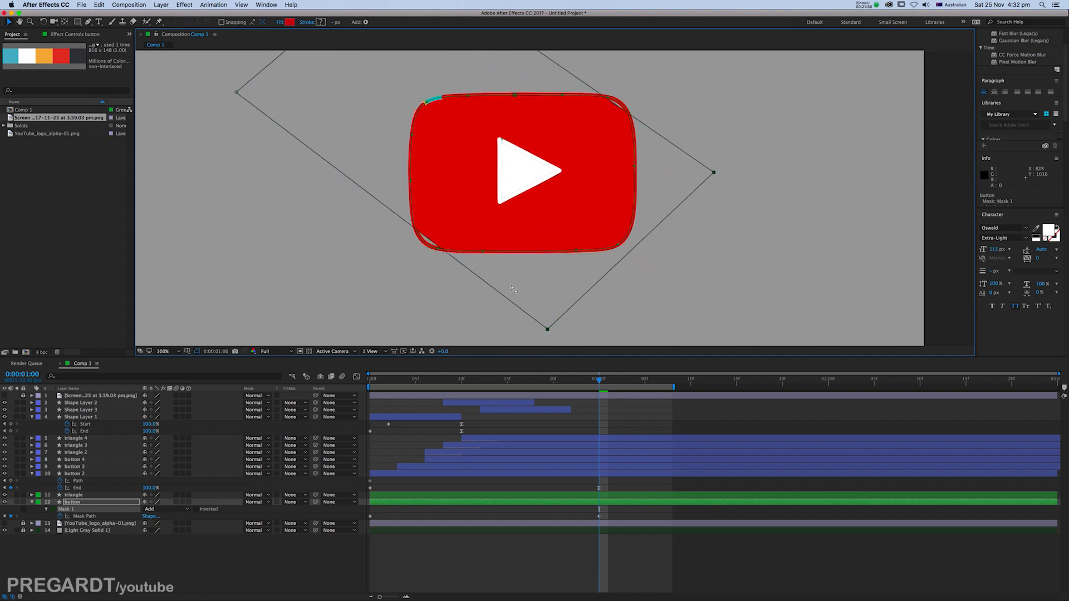
- Adjust the mask's corner points at 1:00 so the mask covers the whole button, and preview the reveal
key(comma)
click(394, 148)
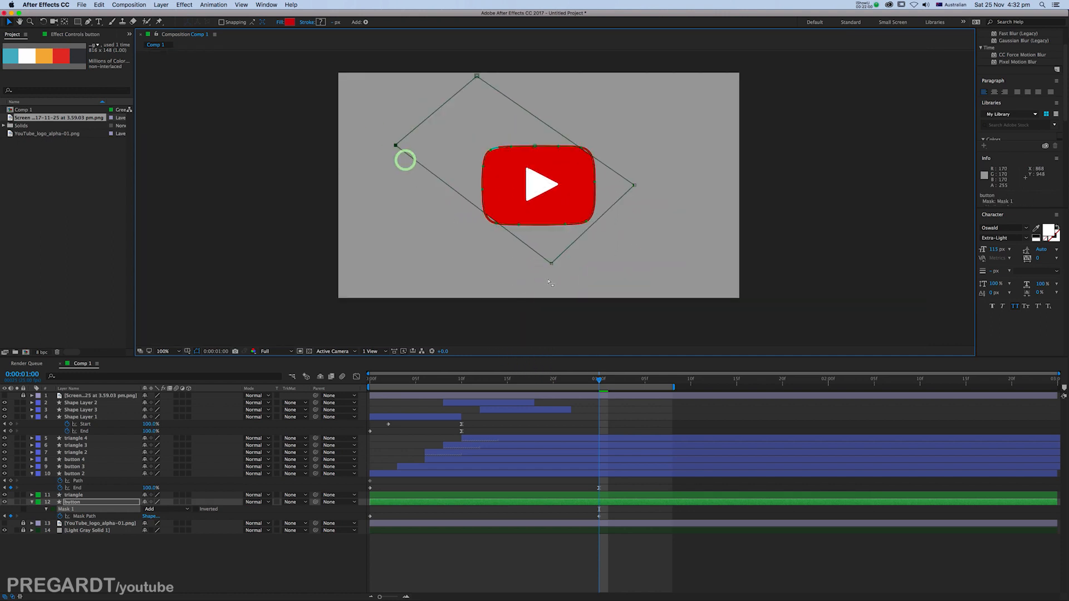
drag(551, 265, 530, 287)
drag(623, 195, 623, 196)
drag(634, 168, 614, 228)
mouse_move(472, 110)
mouse_down()
mouse_move(440, 151)
mouse_move(477, 112)
mouse_up()
drag(489, 380, 316, 371)
drag(357, 195, 394, 278)
click(474, 149)
click(490, 184)
drag(505, 174, 526, 152)
key(0)
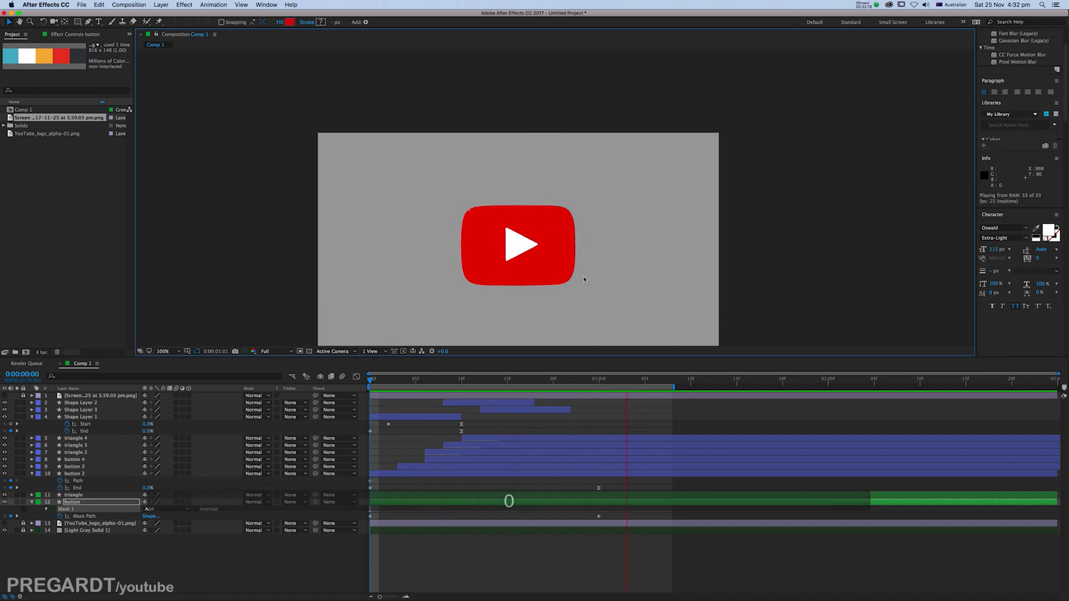
- Move the button's first Mask Path keyframe to frame 13, apply Easy Ease to both keyframes and preview
click(381, 518)
drag(371, 517, 489, 522)
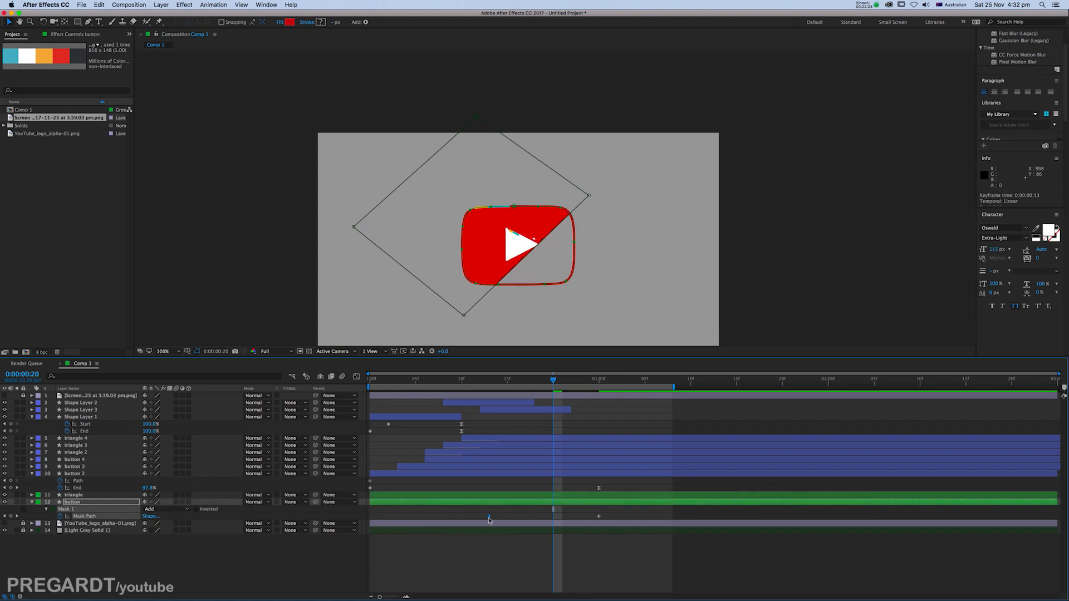
drag(608, 515, 482, 529)
key(F9)
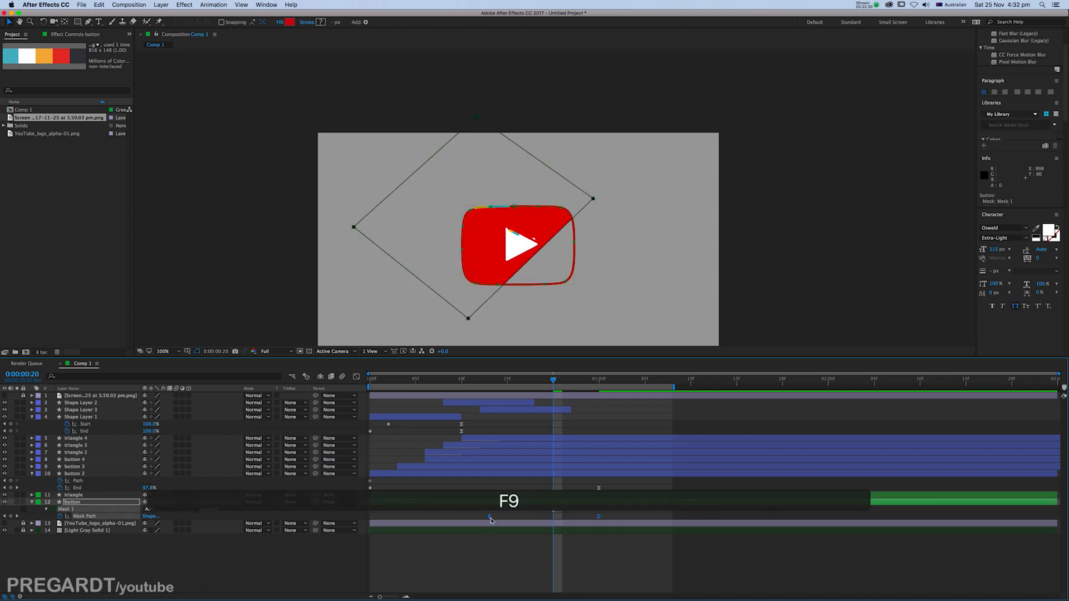
key(0)
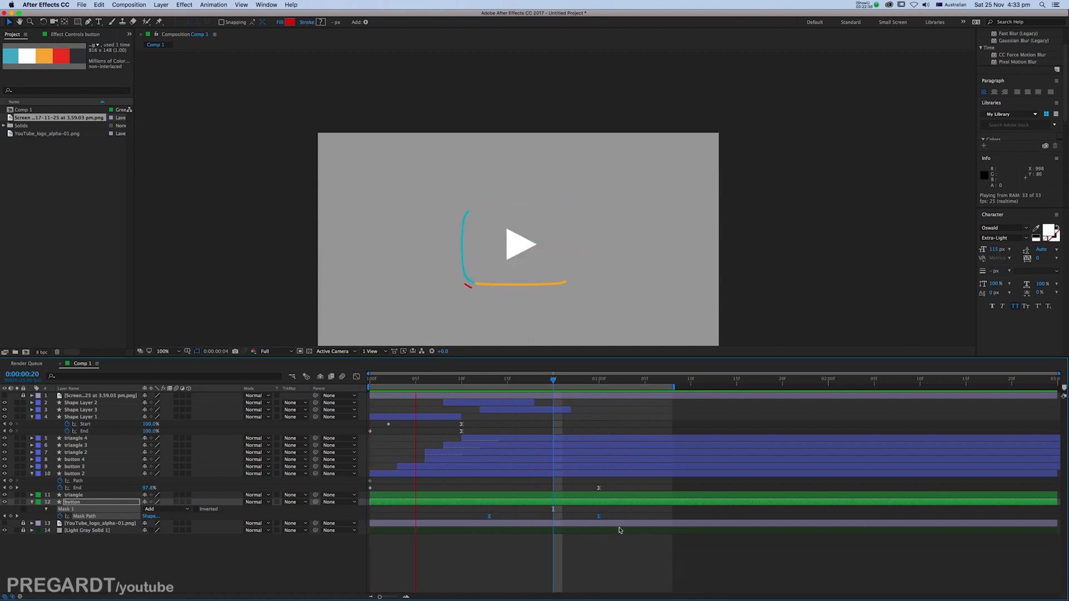
- Shift both Mask Path keyframes to frames 11 and 23, trim the button layer's start to frame 11 and preview
drag(607, 512, 470, 520)
key(KP_0)
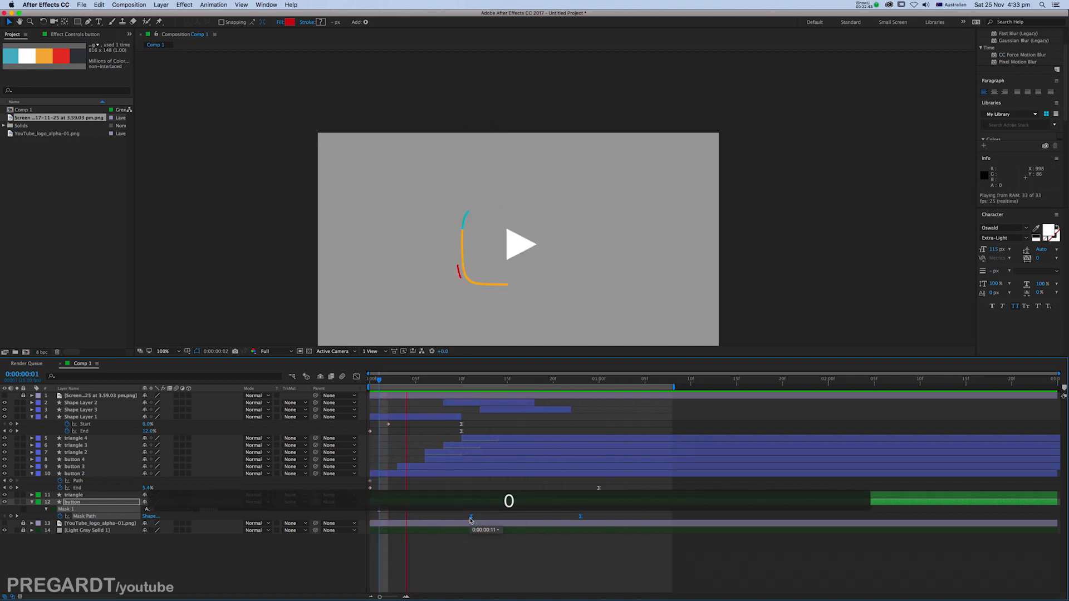
key(space)
click(469, 516)
key(KP_0)
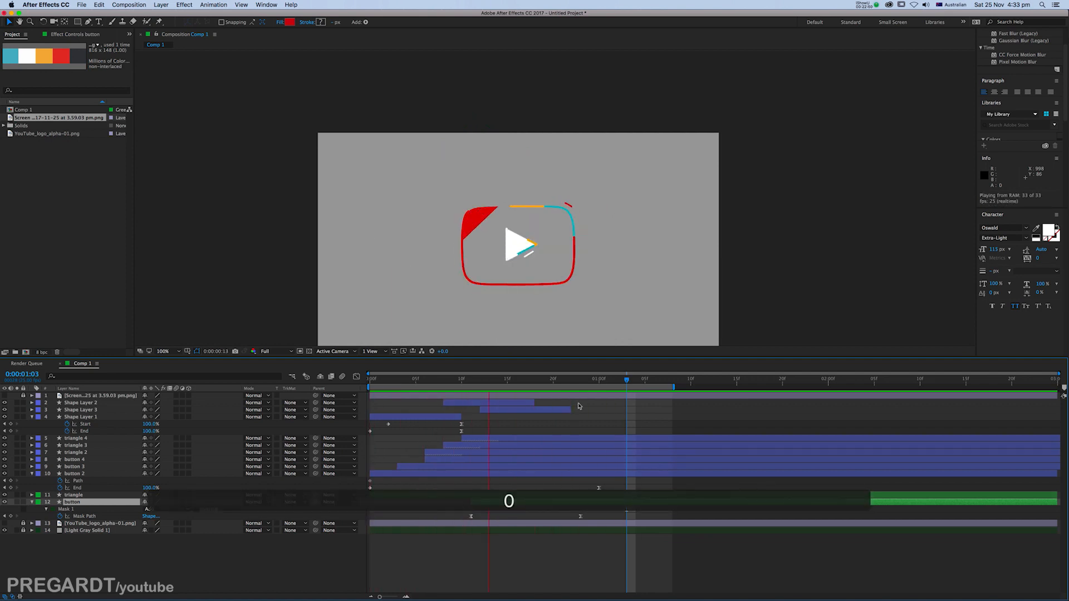
- Duplicate the masked button layer by copying and pasting it, and reveal the copy's keyframed properties
click(544, 382)
drag(544, 381, 516, 379)
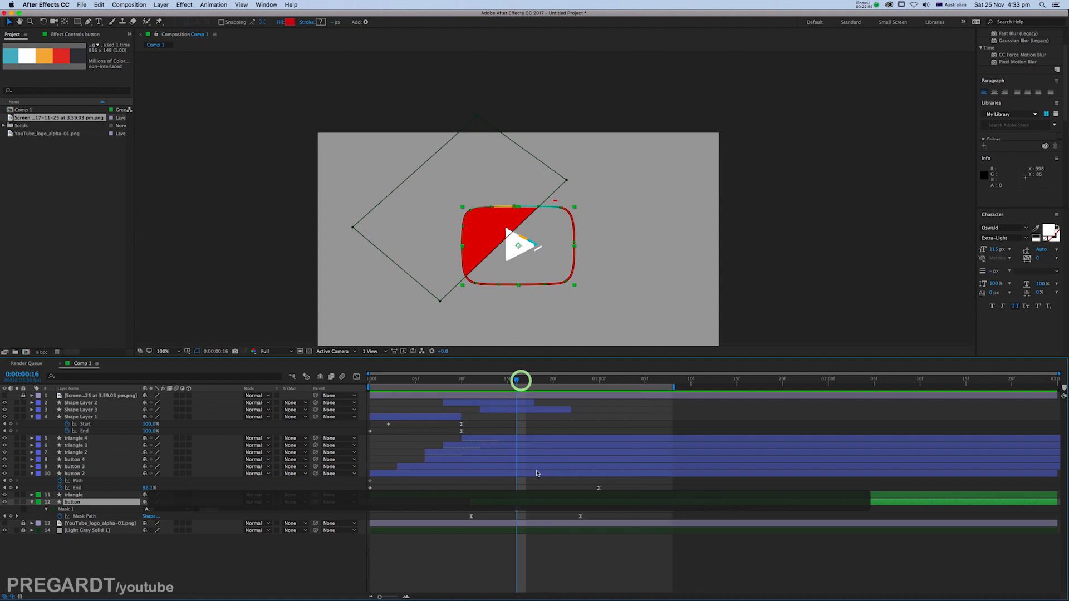
click(528, 509)
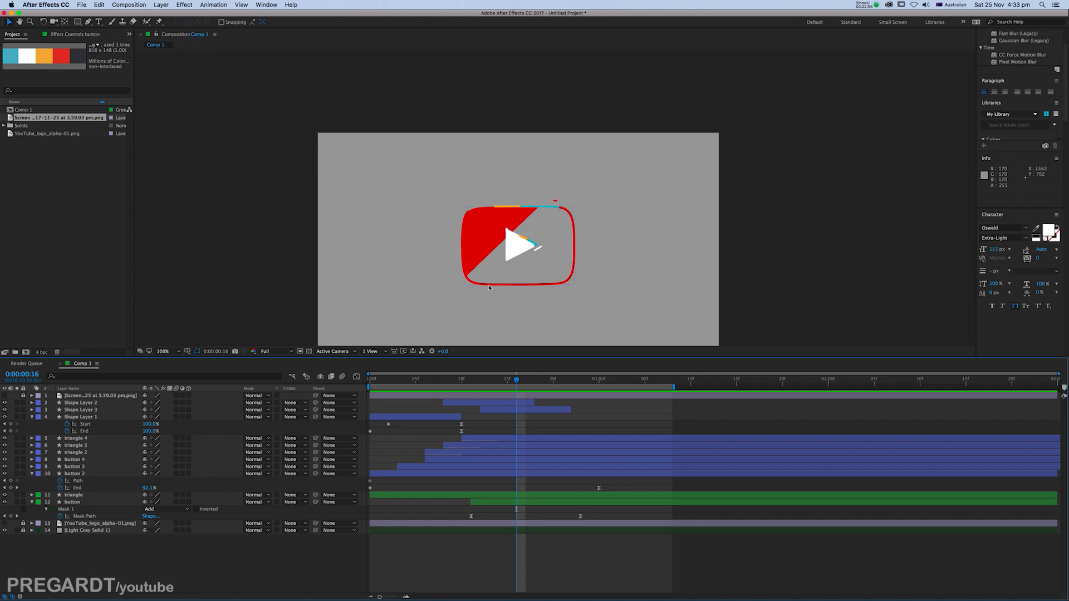
click(522, 511)
click(524, 502)
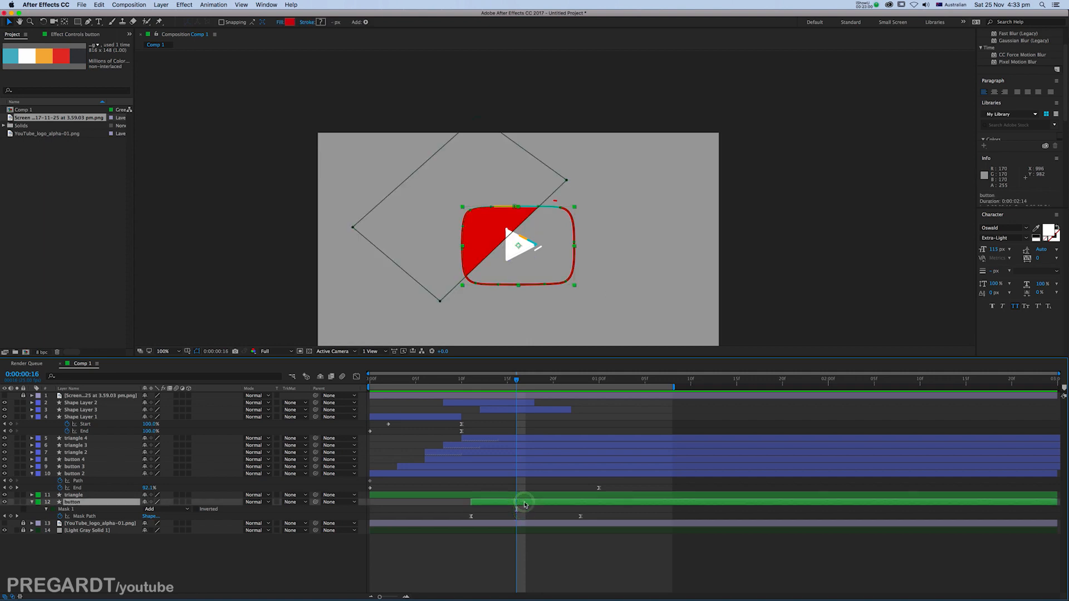
click(524, 503)
key(super+c)
key(super+v)
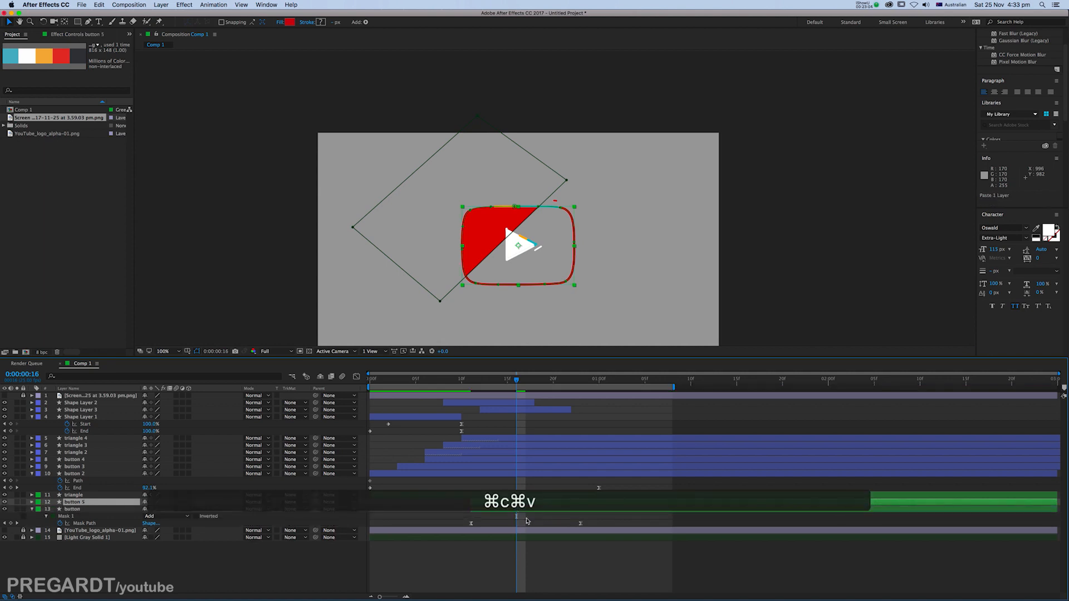
key(u)
- At frame 11, move the duplicate mask's two outer corners inward to form a thin slanted strip off the button's upper-left corner
drag(499, 384, 471, 381)
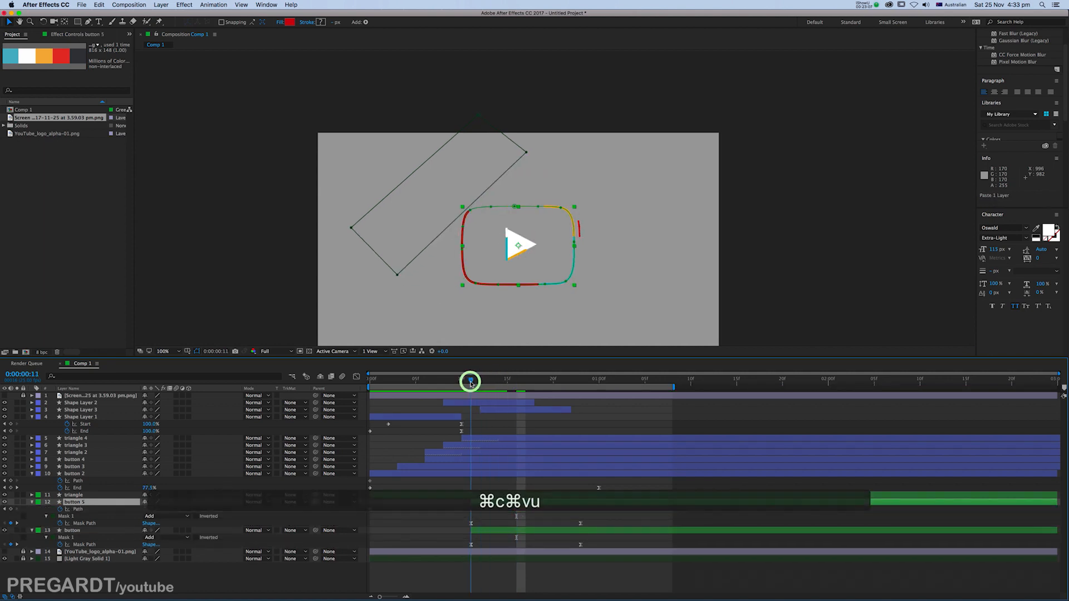
click(467, 525)
click(366, 240)
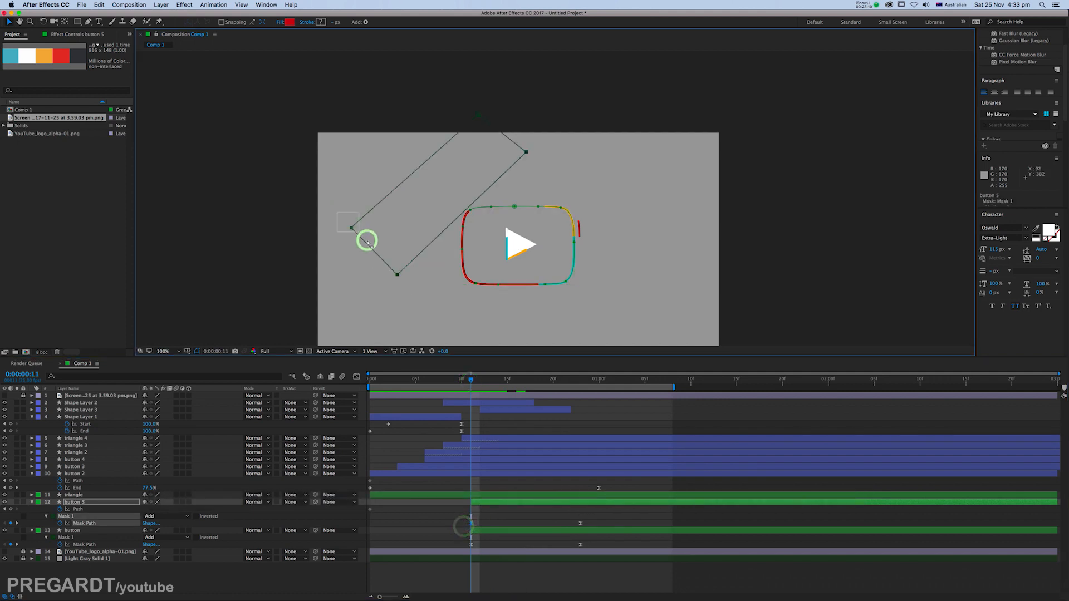
drag(349, 228, 392, 266)
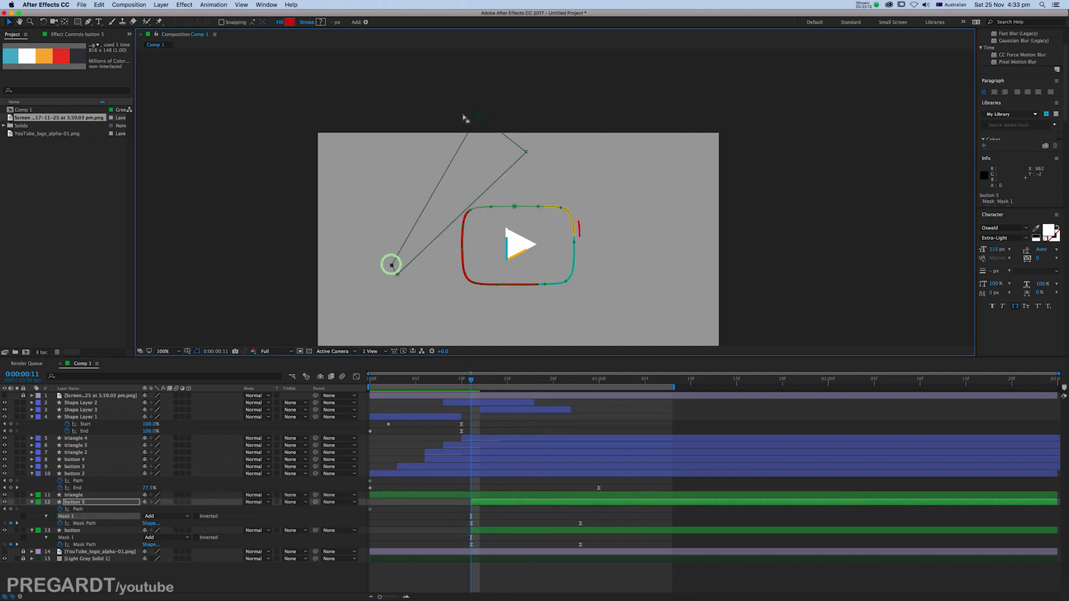
drag(481, 116, 517, 147)
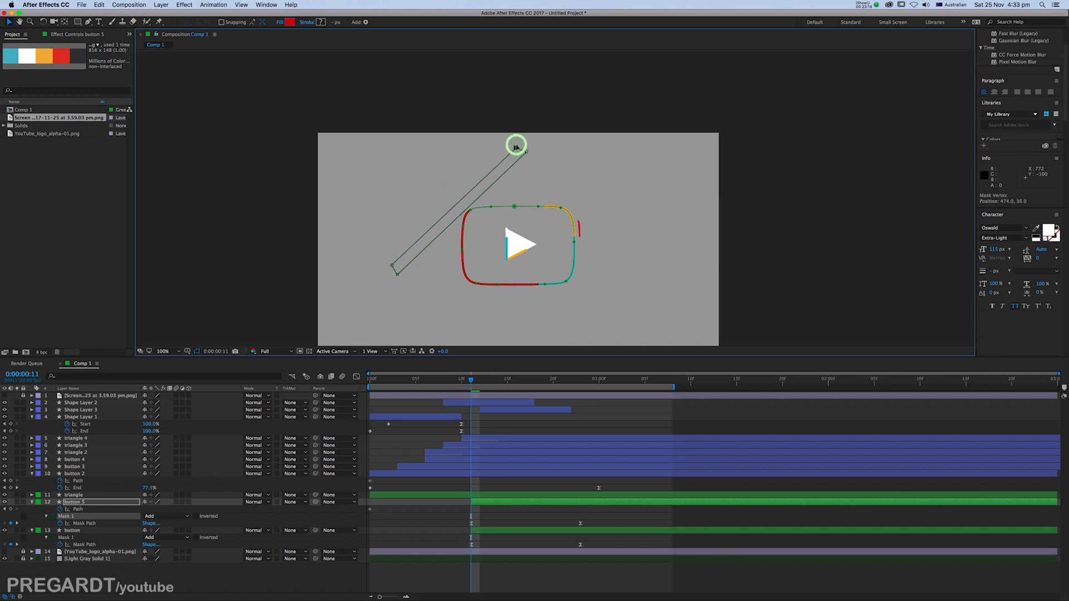
click(392, 266)
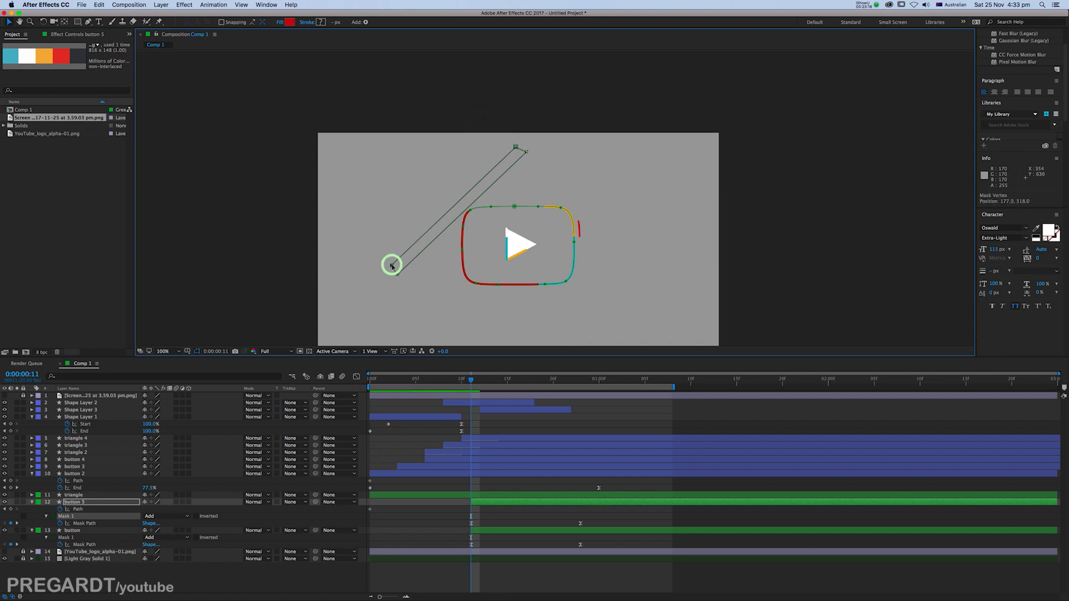
- At frame 23, reshape the duplicate's mask into a matching thin slanted strip across the button's lower-right corner
drag(482, 385, 582, 410)
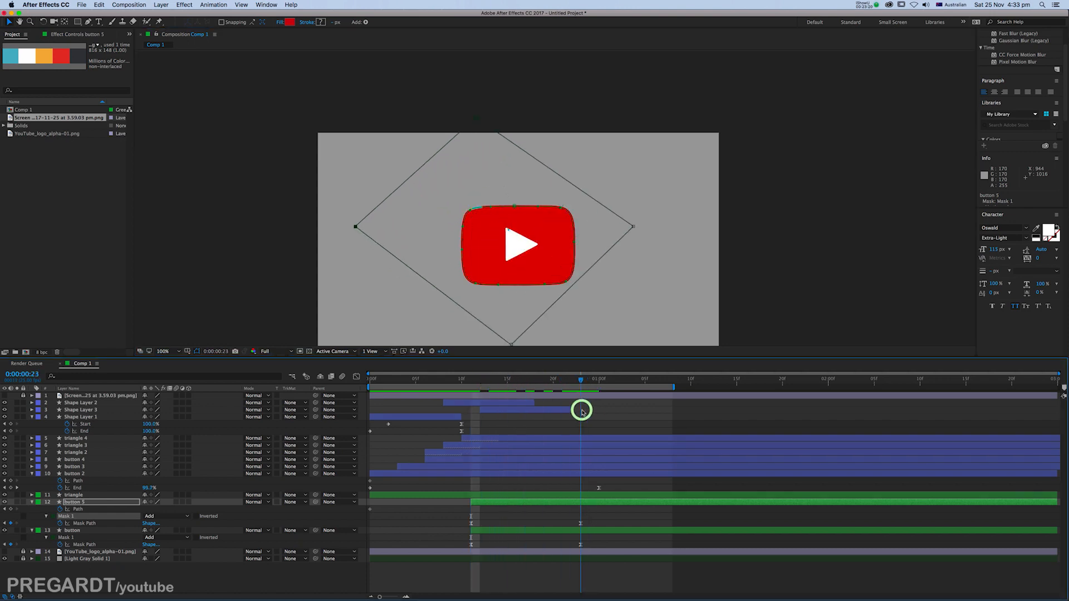
drag(589, 520, 575, 529)
click(370, 240)
drag(464, 106, 491, 132)
drag(336, 203, 505, 330)
click(570, 315)
drag(570, 315, 557, 269)
drag(503, 291, 505, 300)
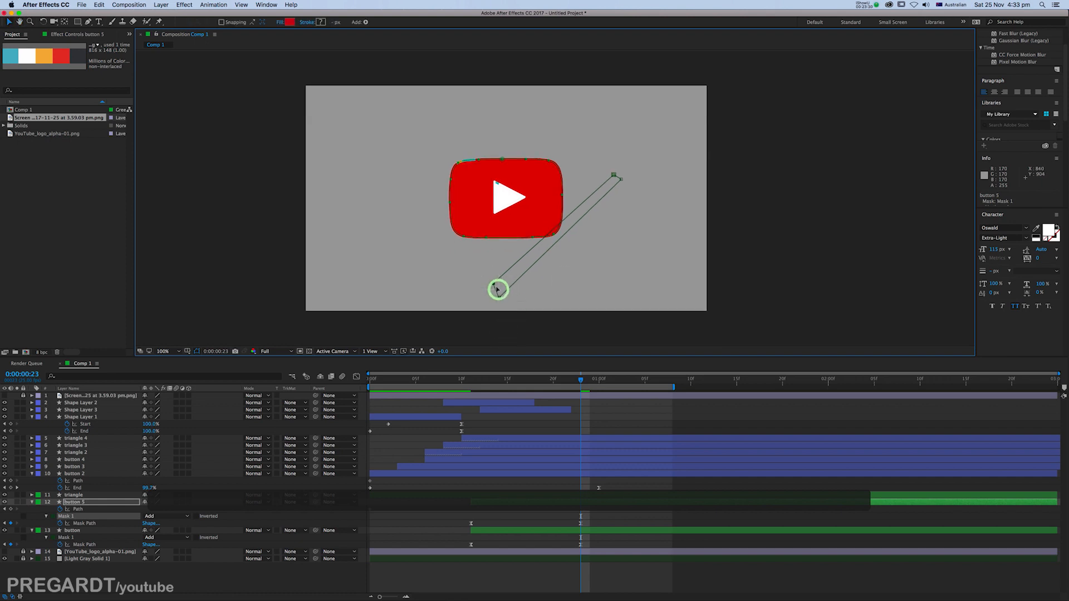
click(495, 289)
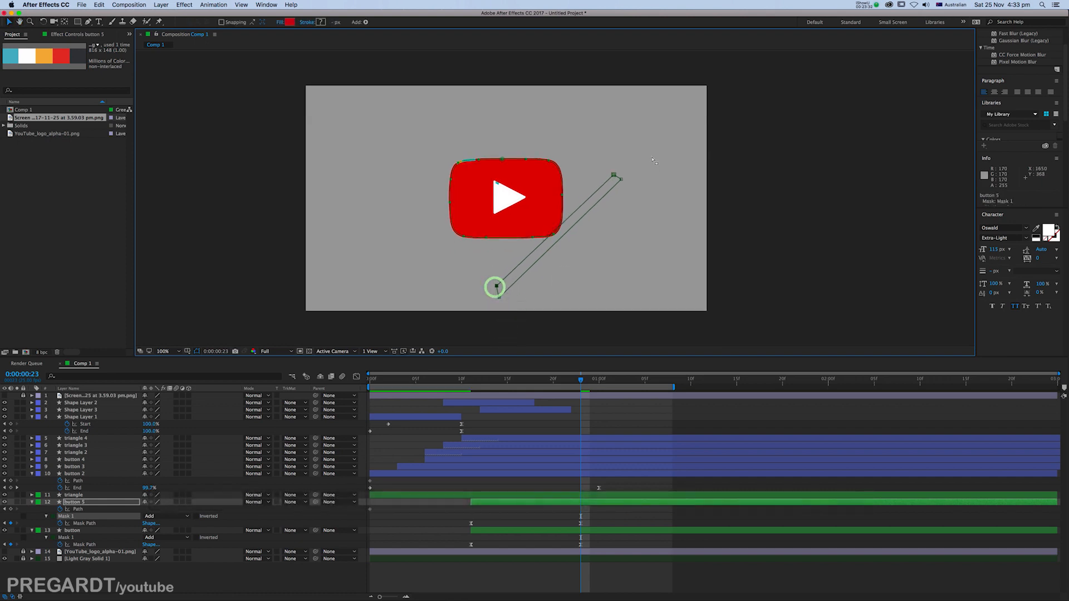
drag(606, 190, 602, 190)
drag(497, 299, 505, 303)
key(super+z)
- Shift the duplicate button layer two frames earlier to start at frame 9, preview it and inspect the strip at frame 19
drag(580, 376, 539, 396)
click(554, 514)
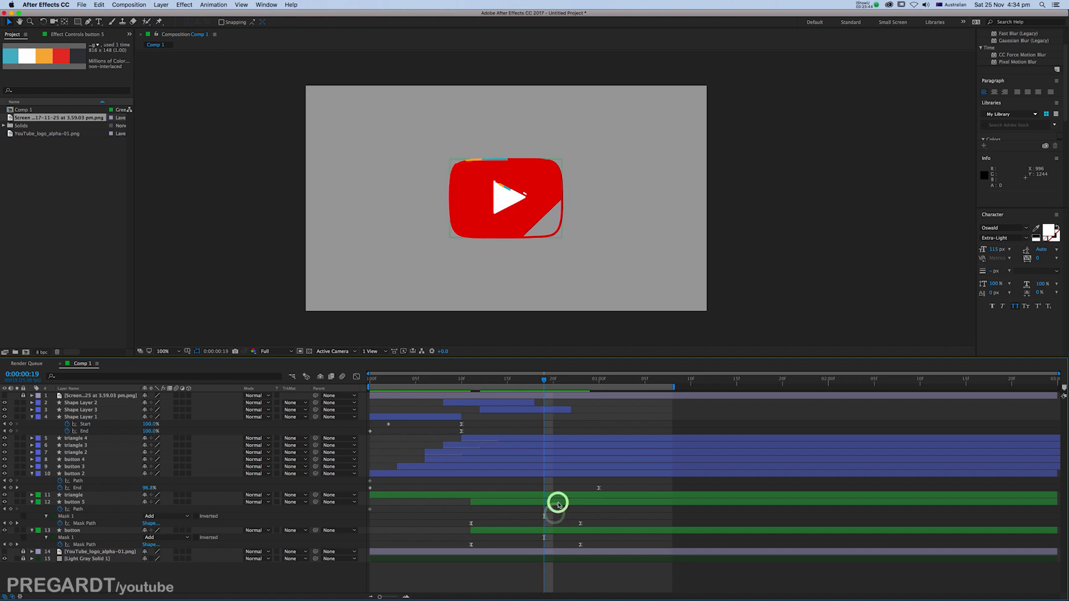
click(558, 504)
drag(569, 505, 548, 506)
drag(537, 382, 442, 373)
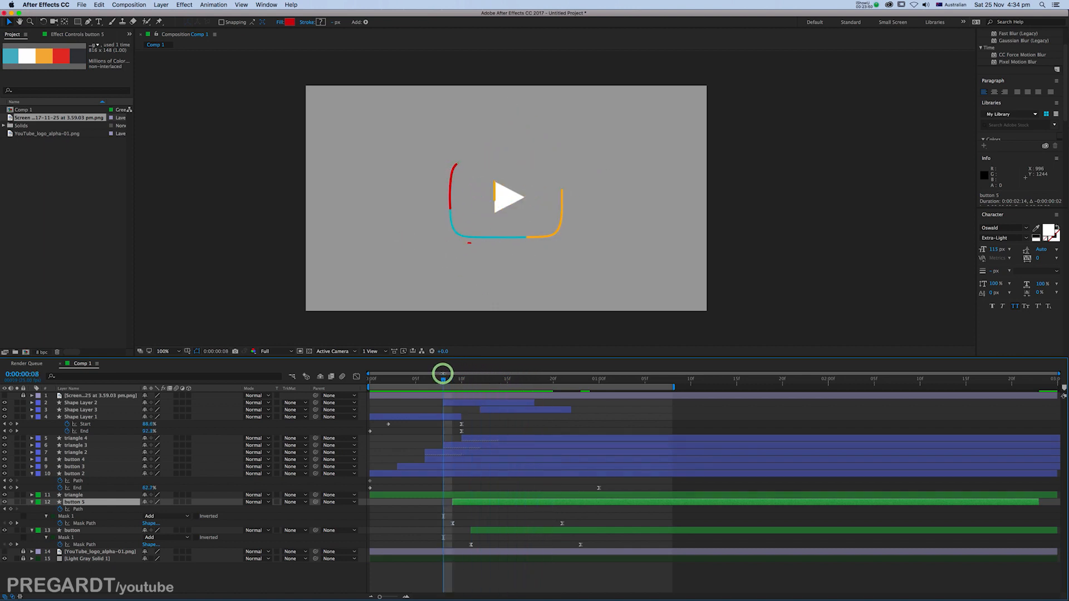
key(KP_0)
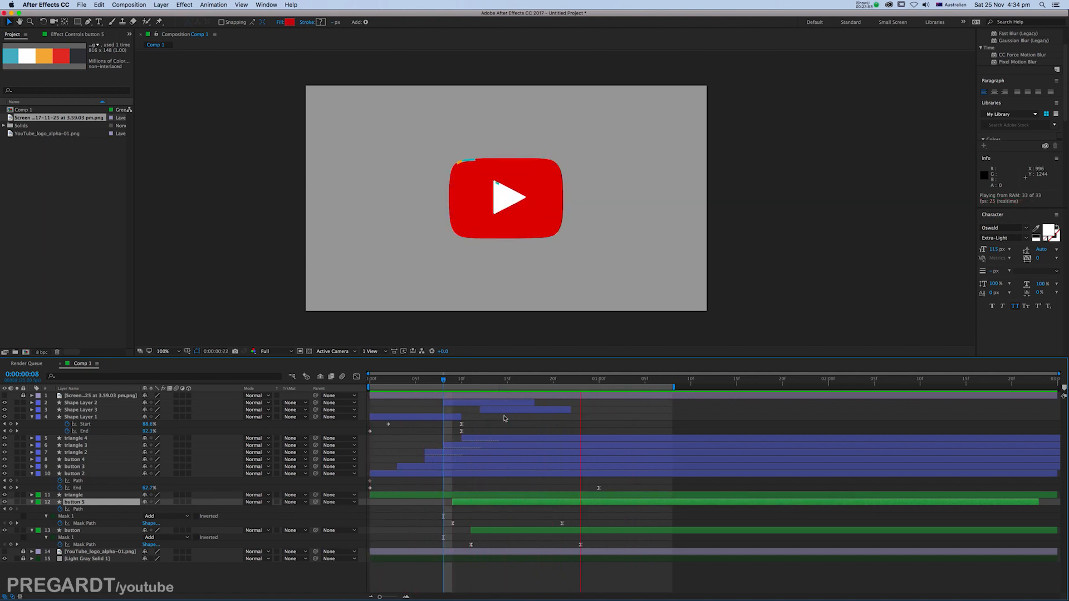
key(space)
drag(512, 383, 544, 384)
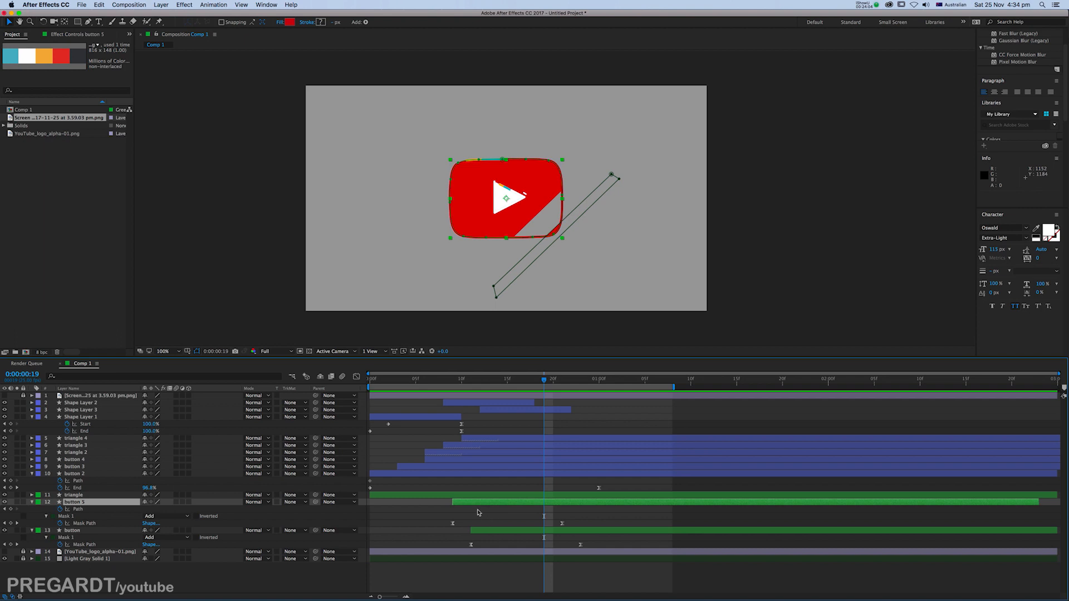
click(484, 510)
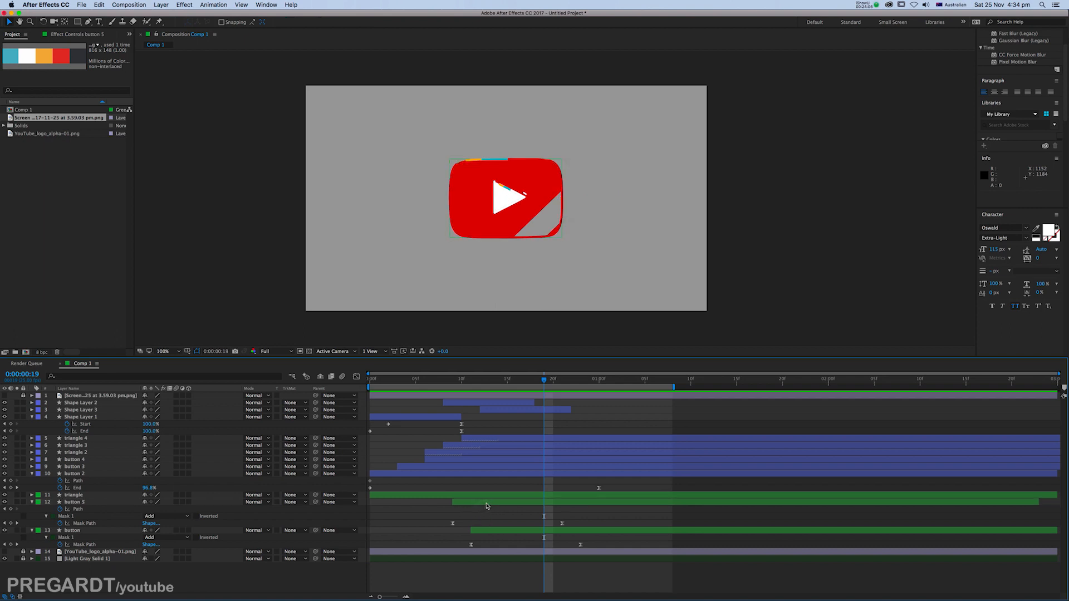